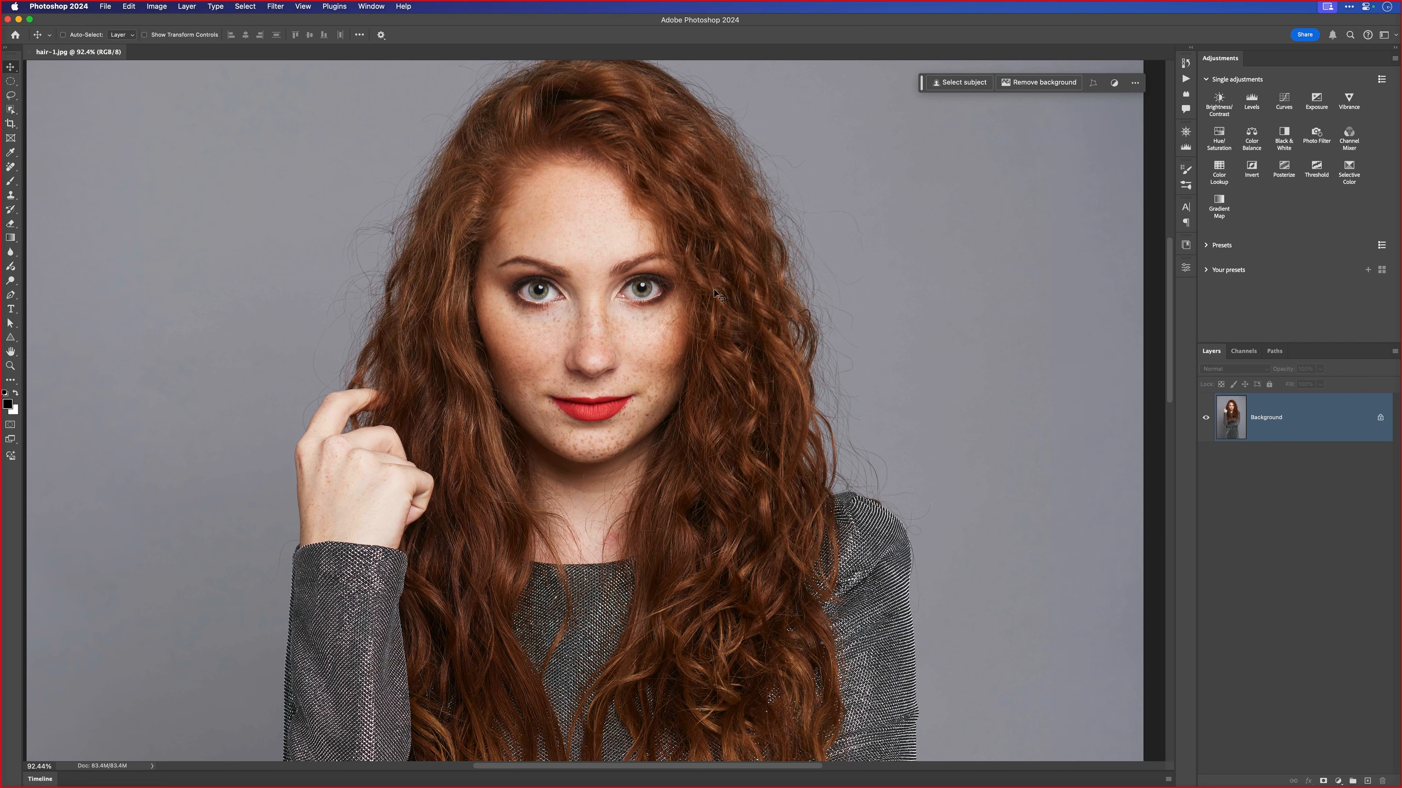
- Open the Select and Mask workspace for the portrait photo
scroll(769, 274, up, 3)
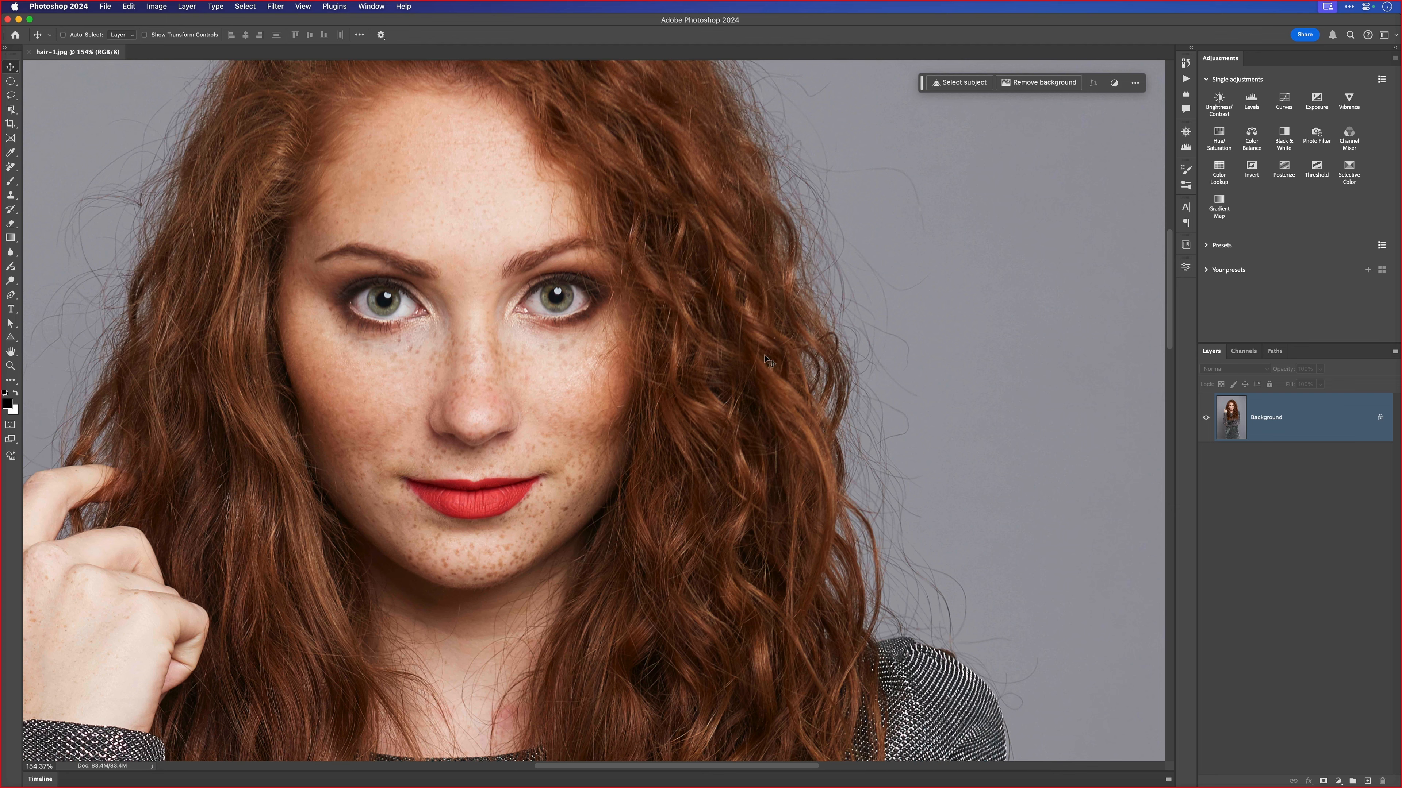
key(super+0)
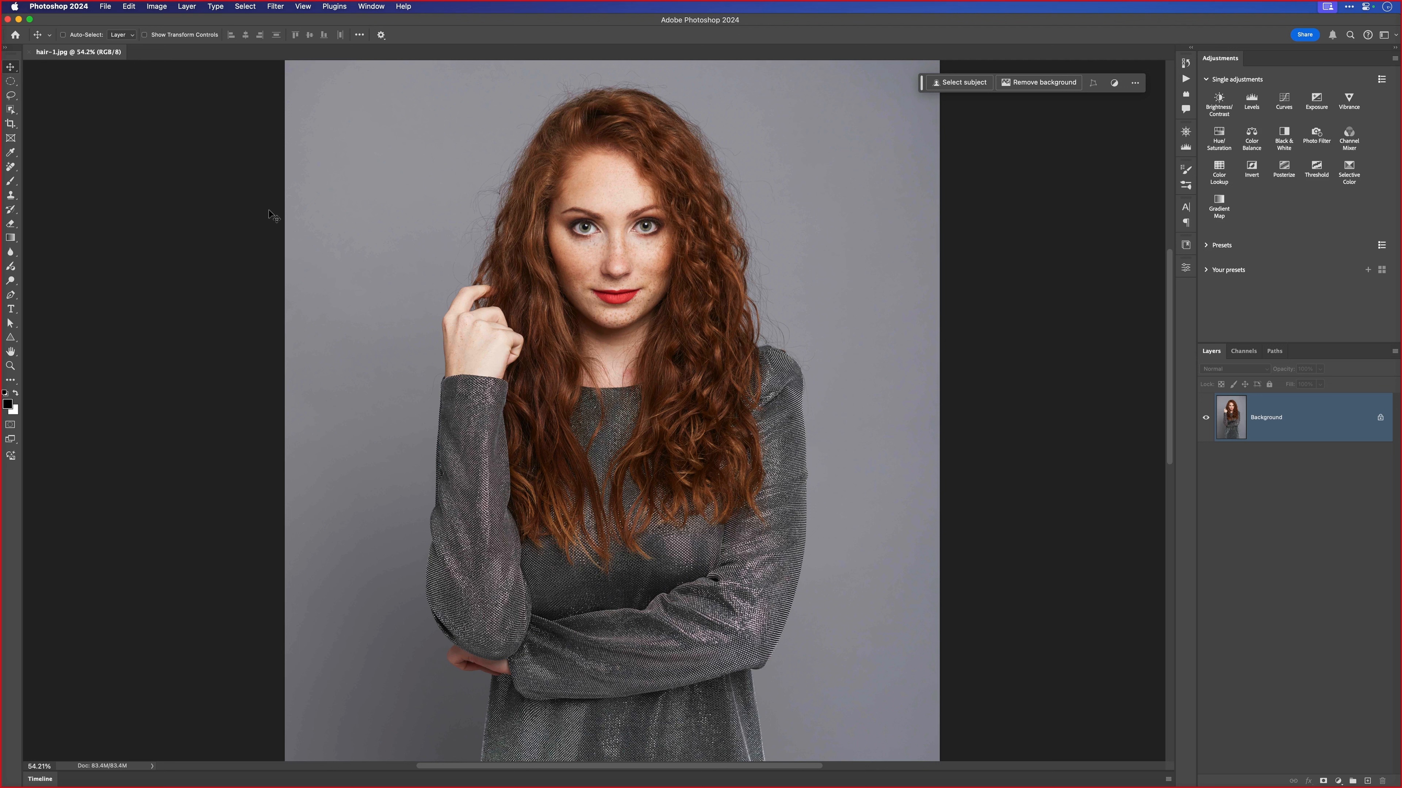
key(l)
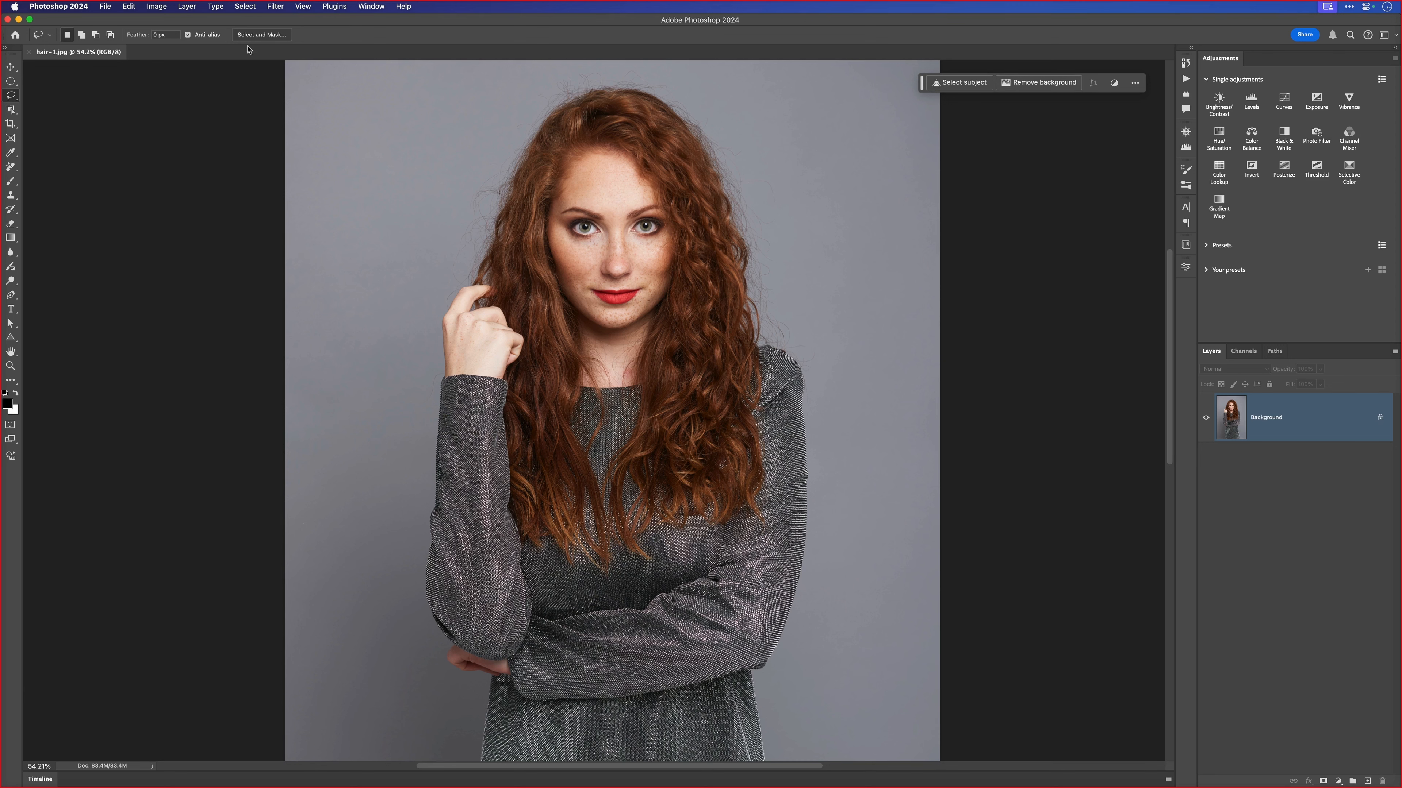
click(258, 35)
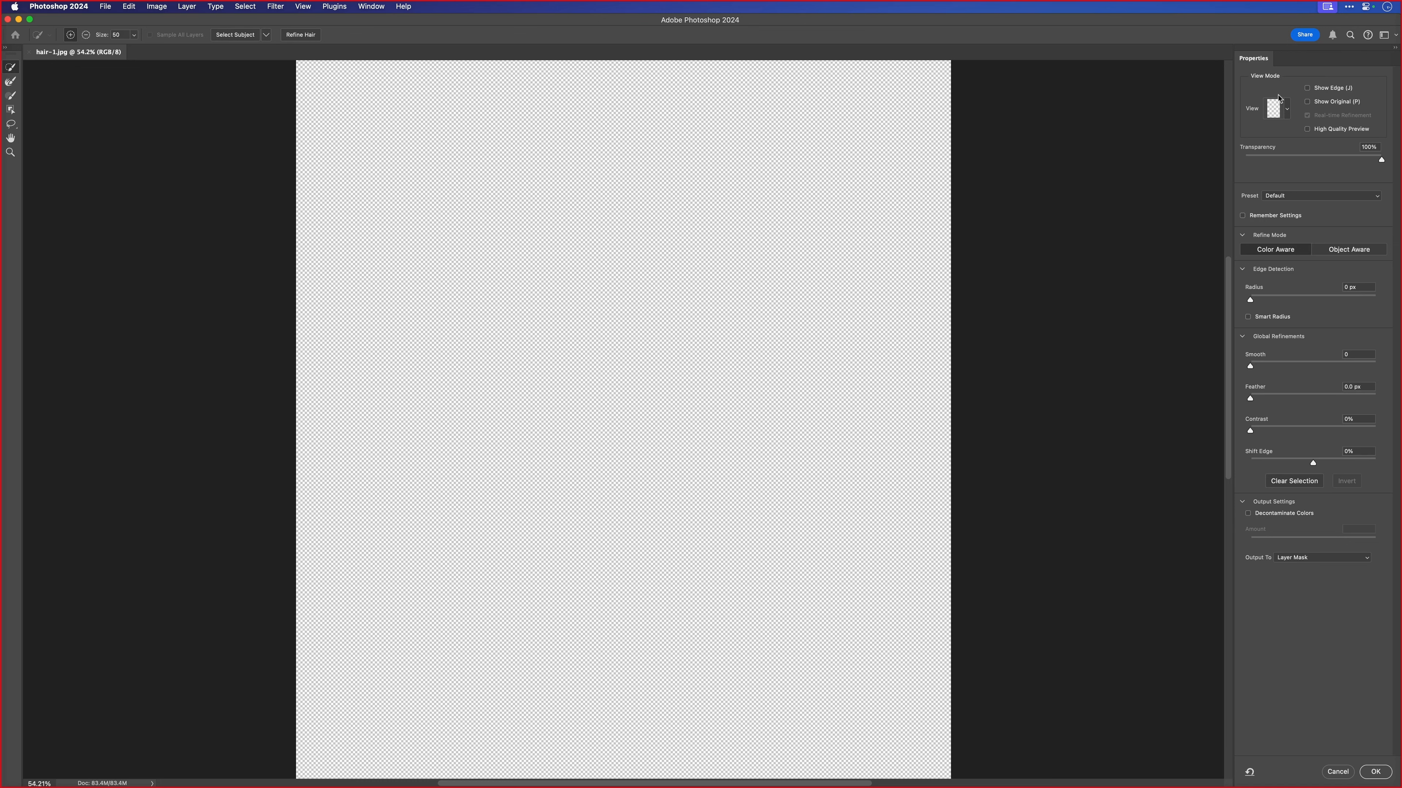
- Keep the Onion Skin view and lower its transparency to 60%
click(1286, 112)
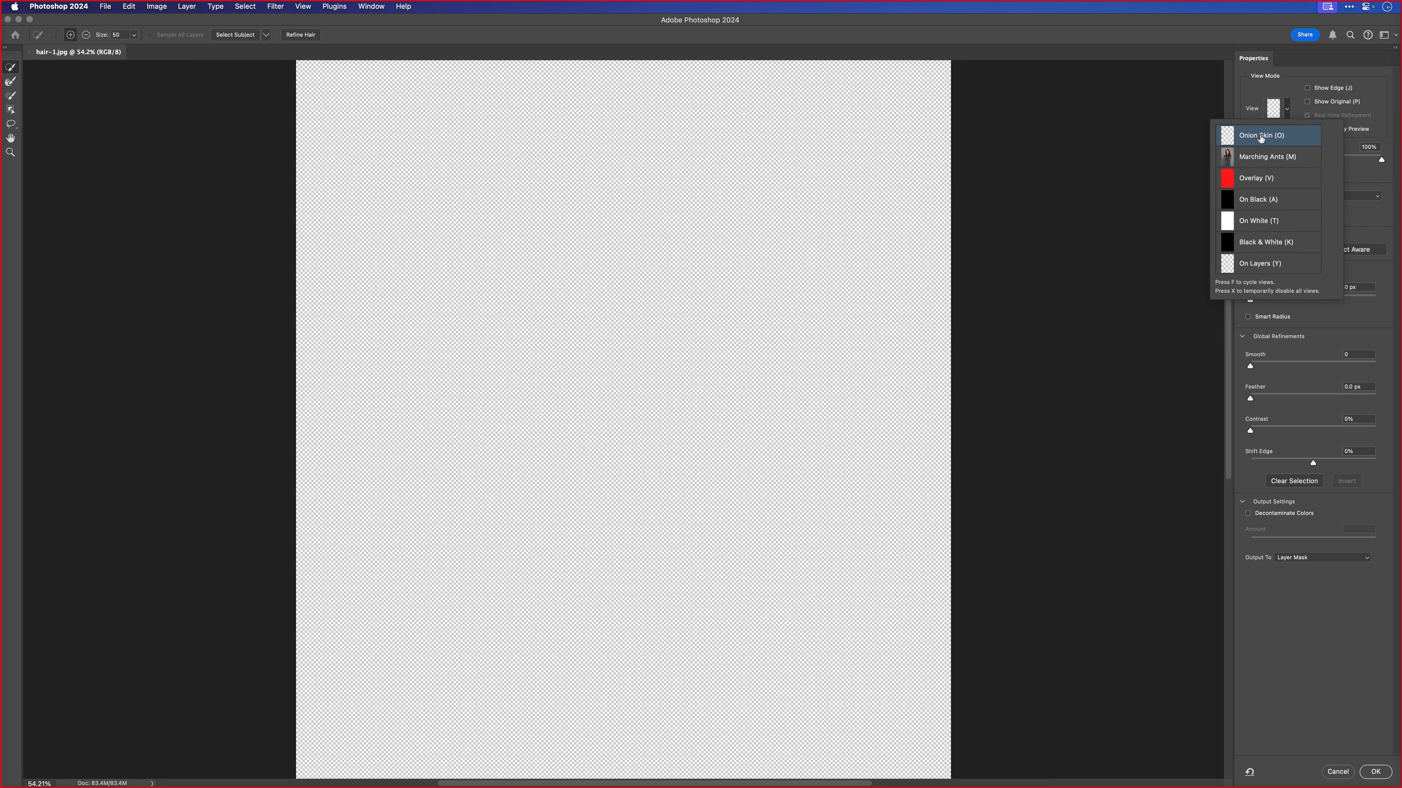
click(1360, 115)
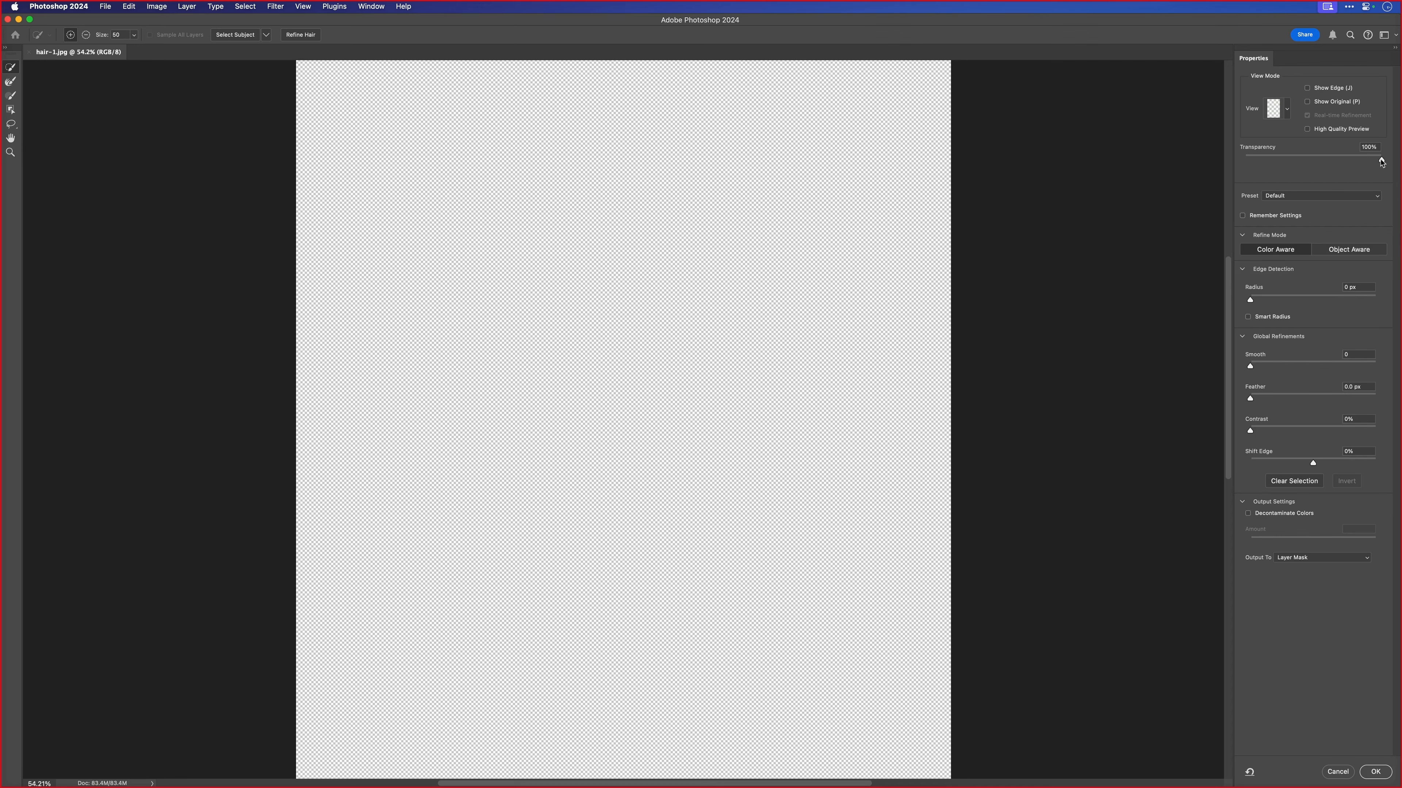
drag(1381, 161, 1337, 161)
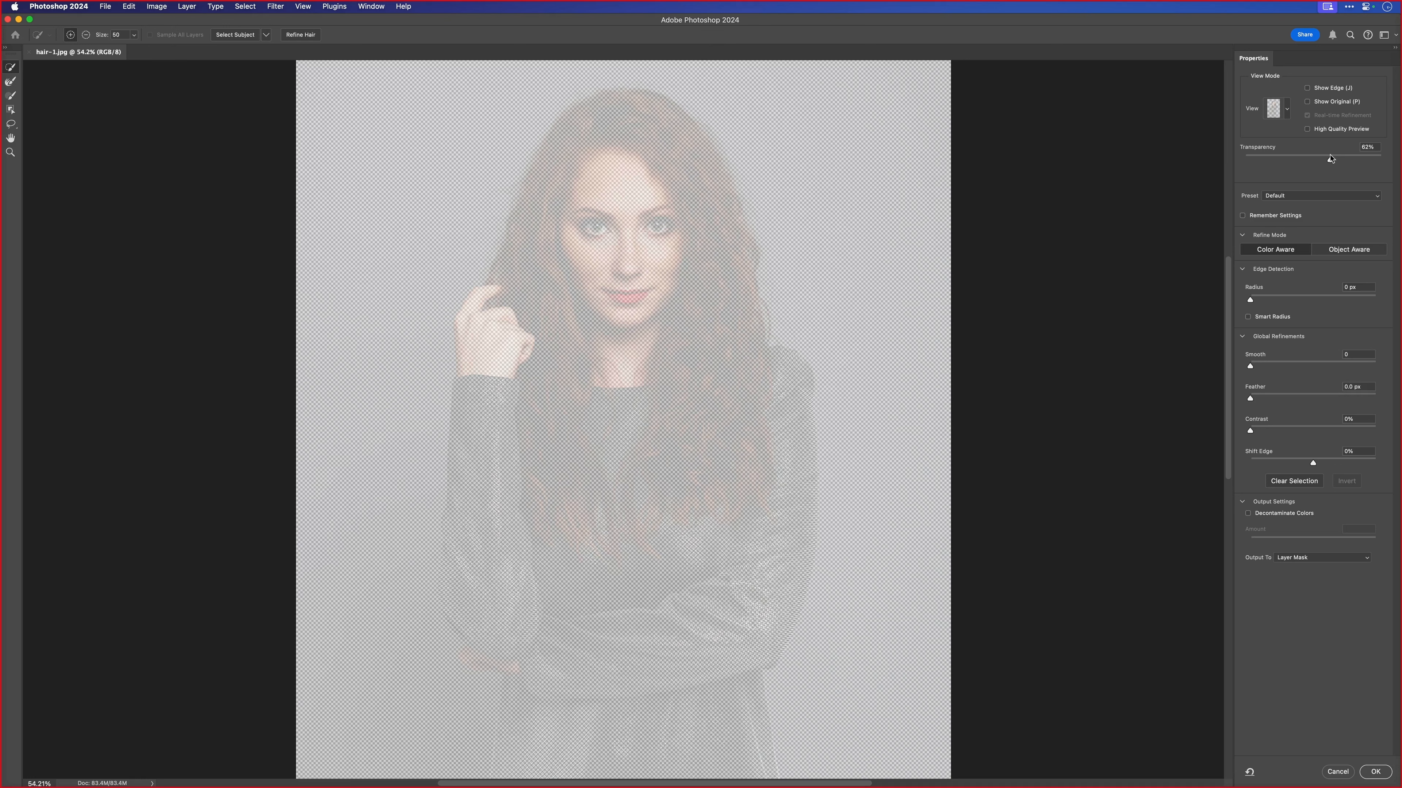
click(1329, 158)
- Select the woman with Select Subject using Cloud (Detailed results), and set the onion skin transparency to 100%
click(266, 37)
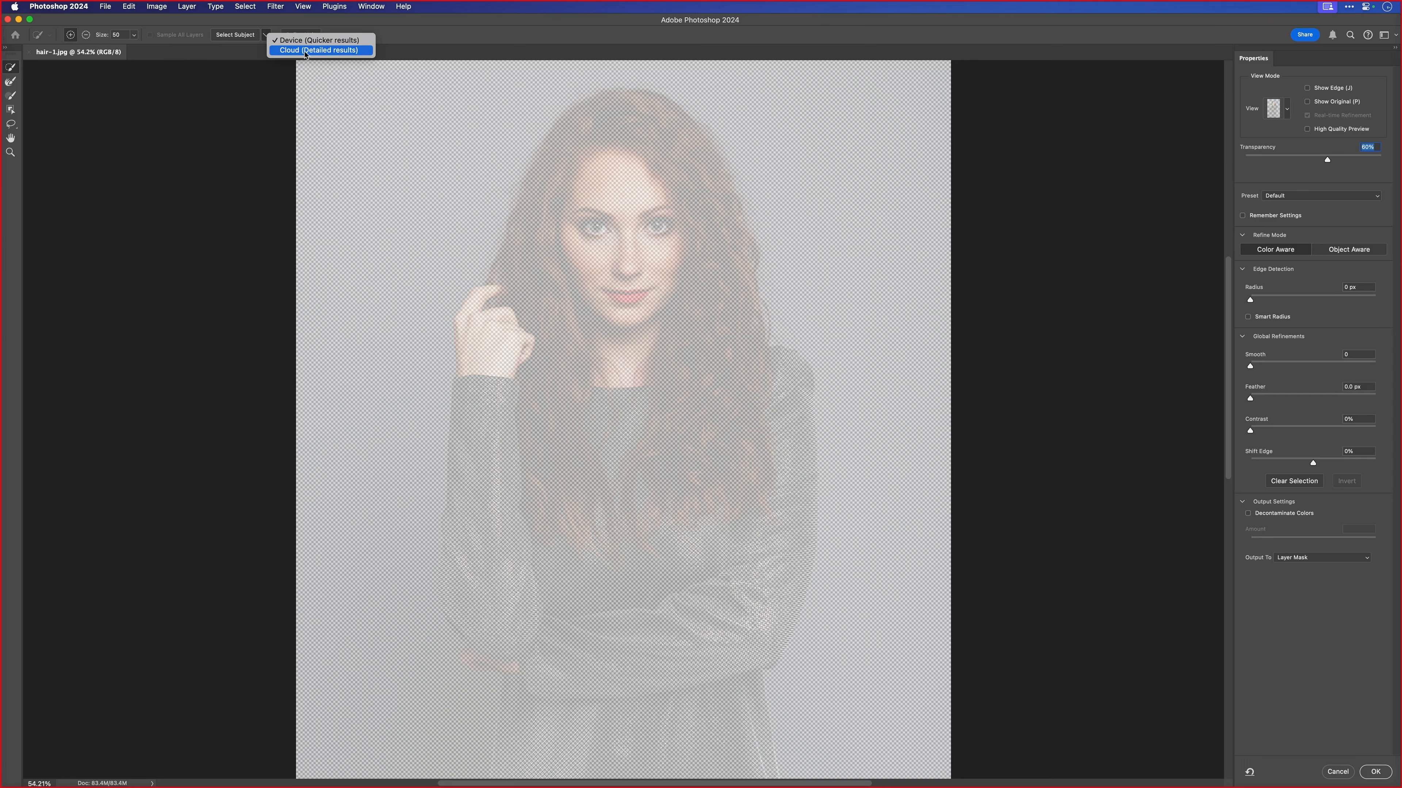
click(306, 51)
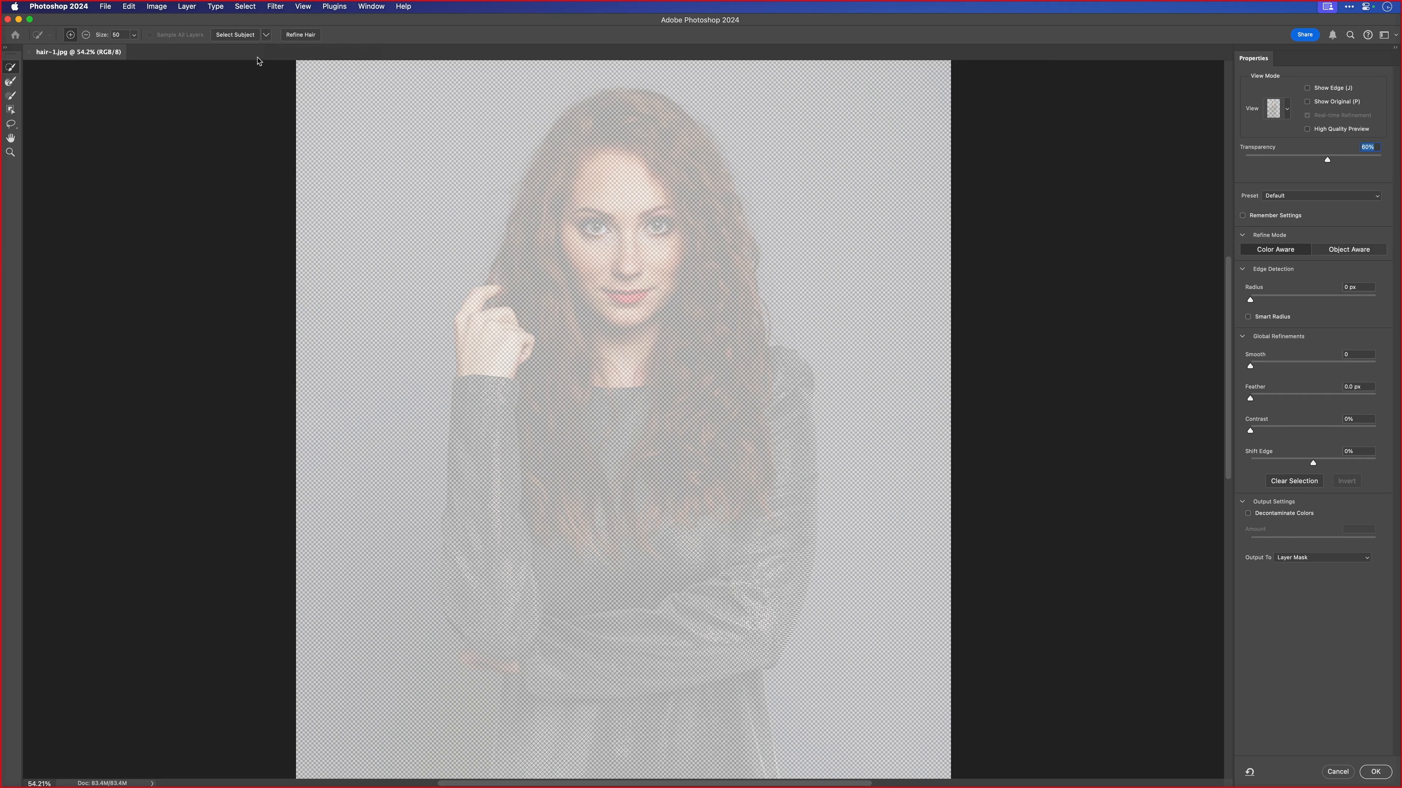
click(234, 37)
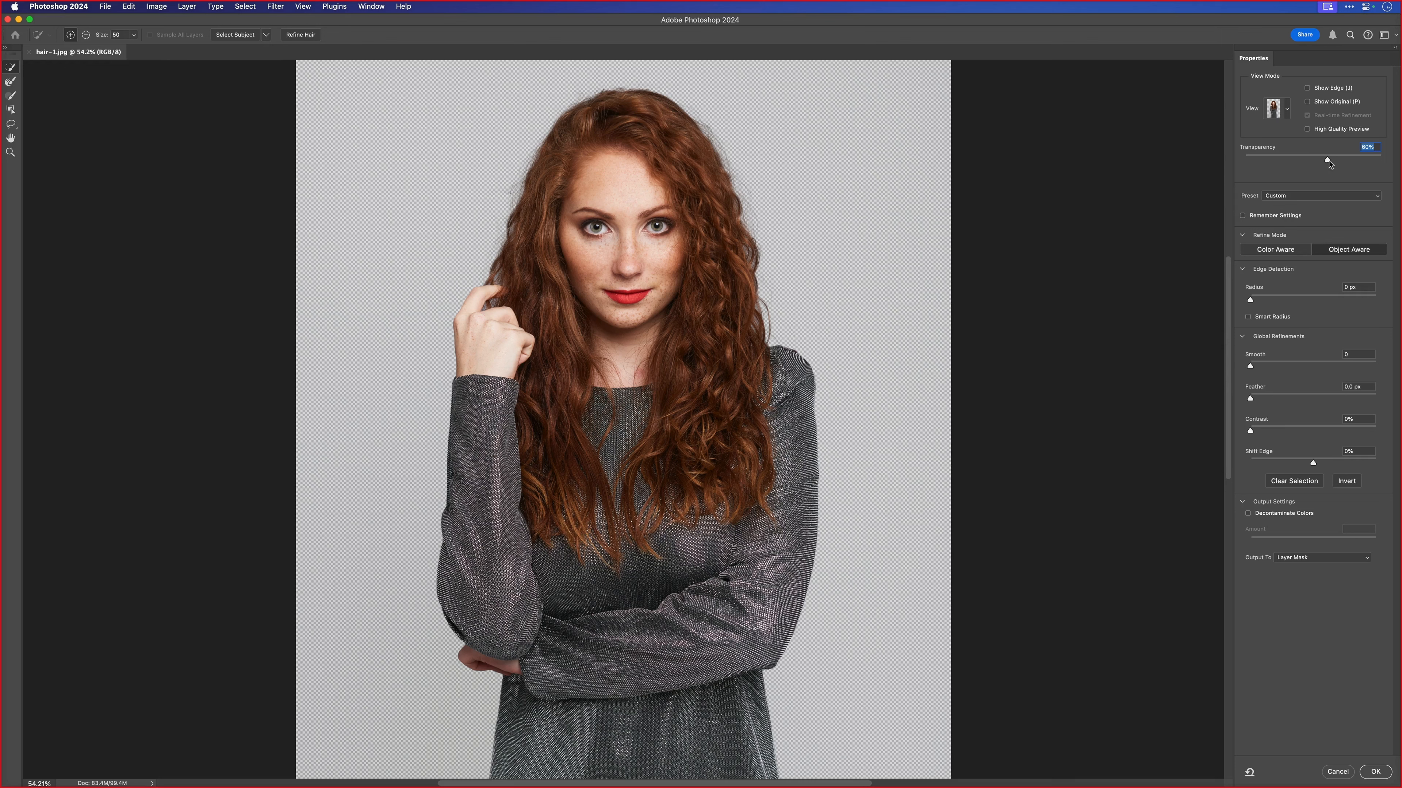
drag(1326, 160, 1384, 172)
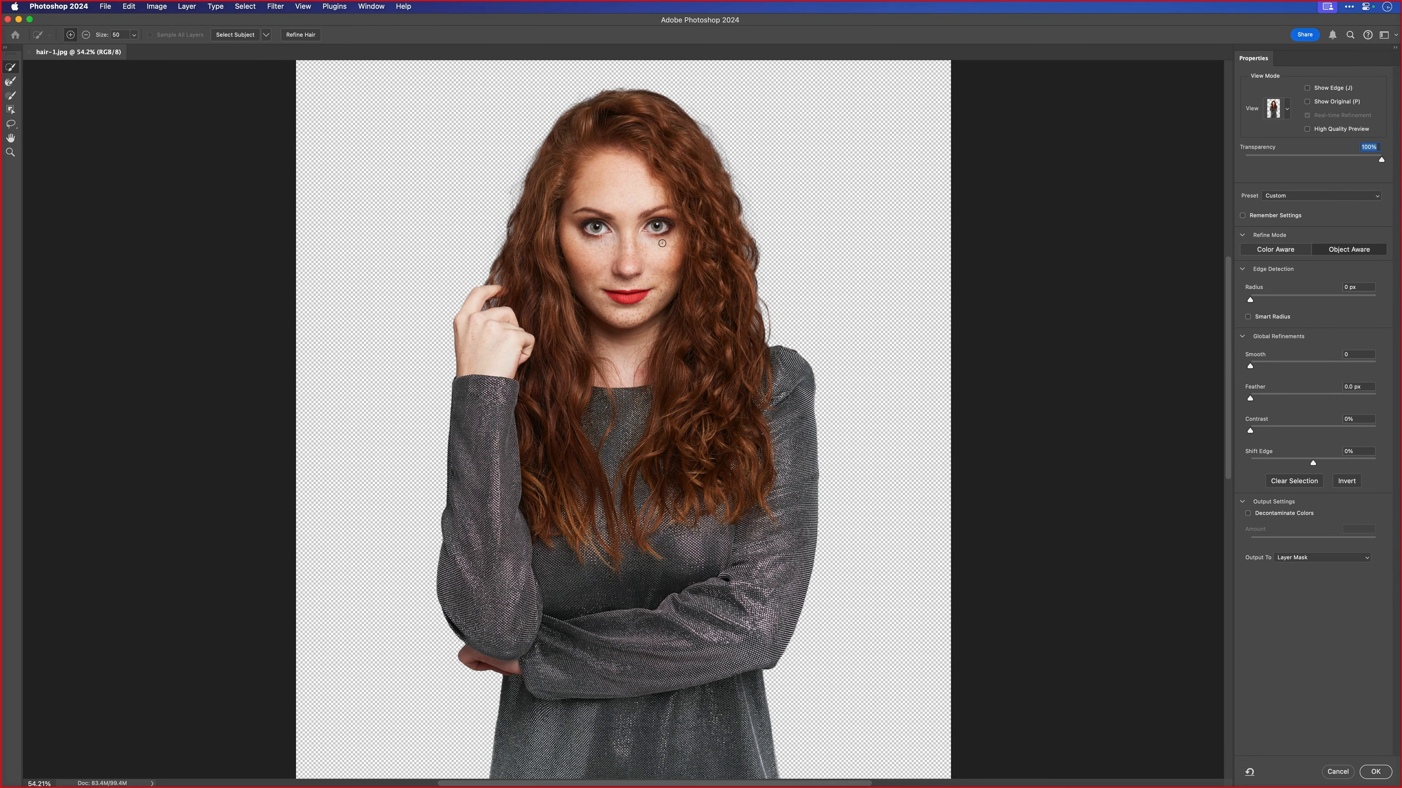
- Examine the selection edges around the hair on both sides of the woman's head
drag(634, 244, 668, 431)
drag(701, 299, 761, 288)
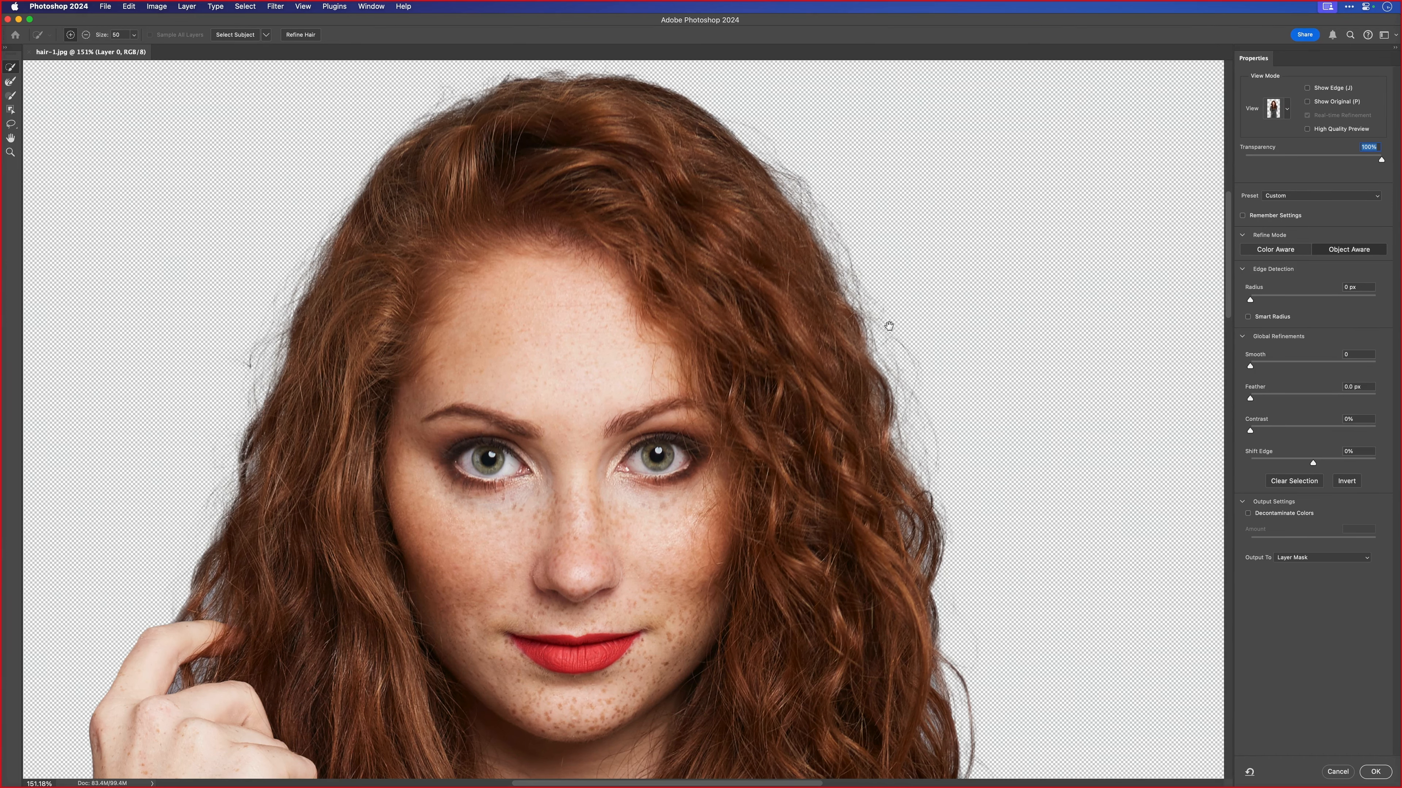
drag(849, 473, 811, 439)
drag(793, 510, 758, 364)
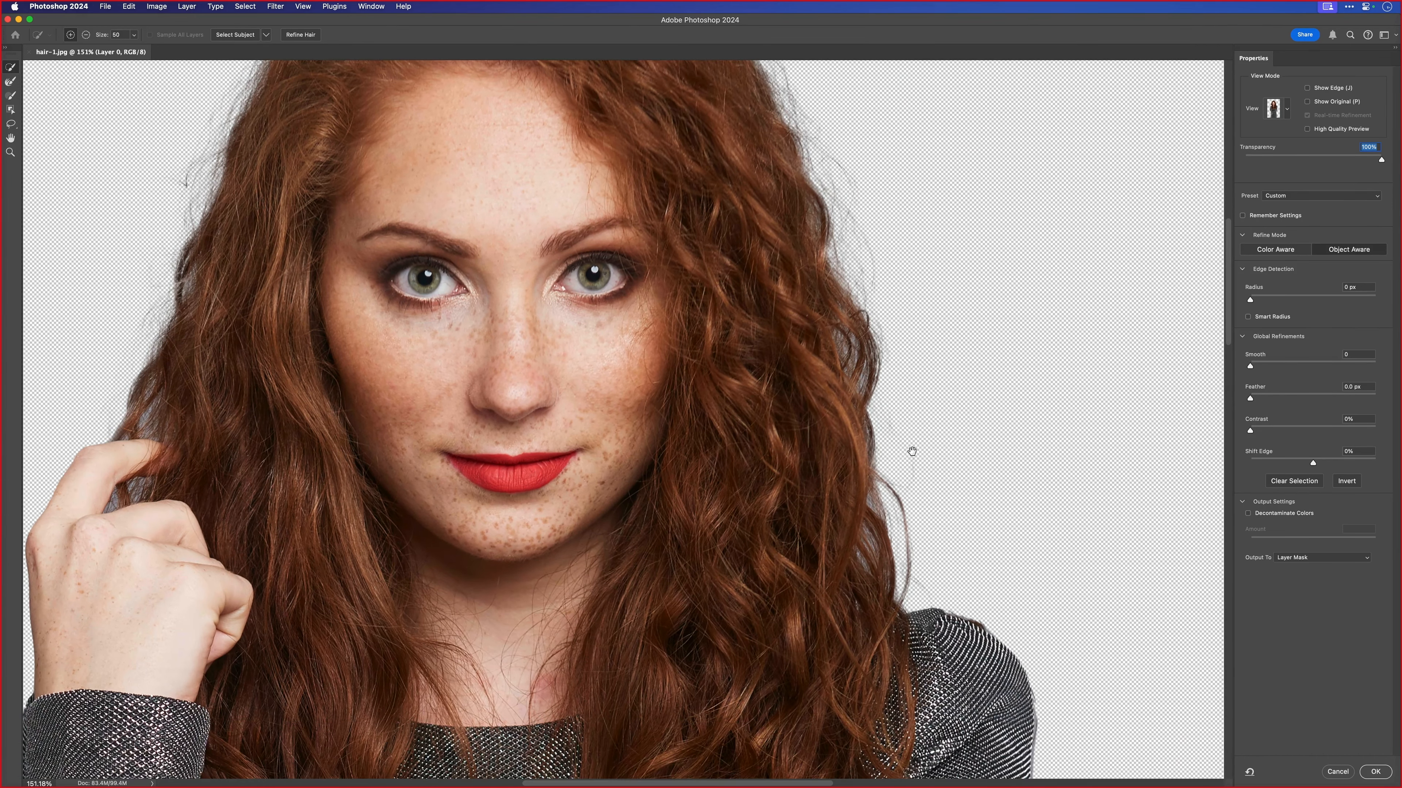
mouse_move(745, 496)
mouse_down()
mouse_move(910, 417)
mouse_move(995, 447)
mouse_up()
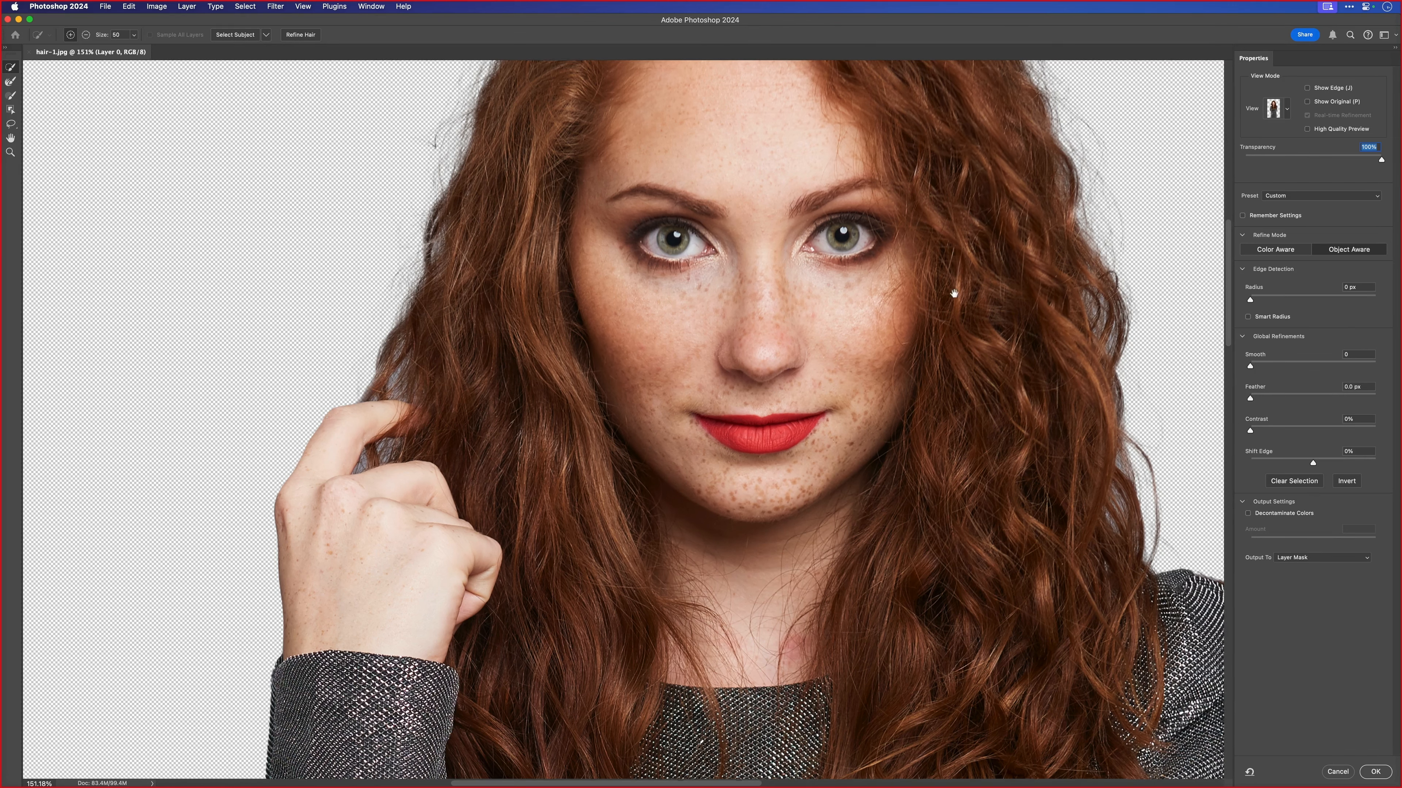
drag(952, 281, 879, 460)
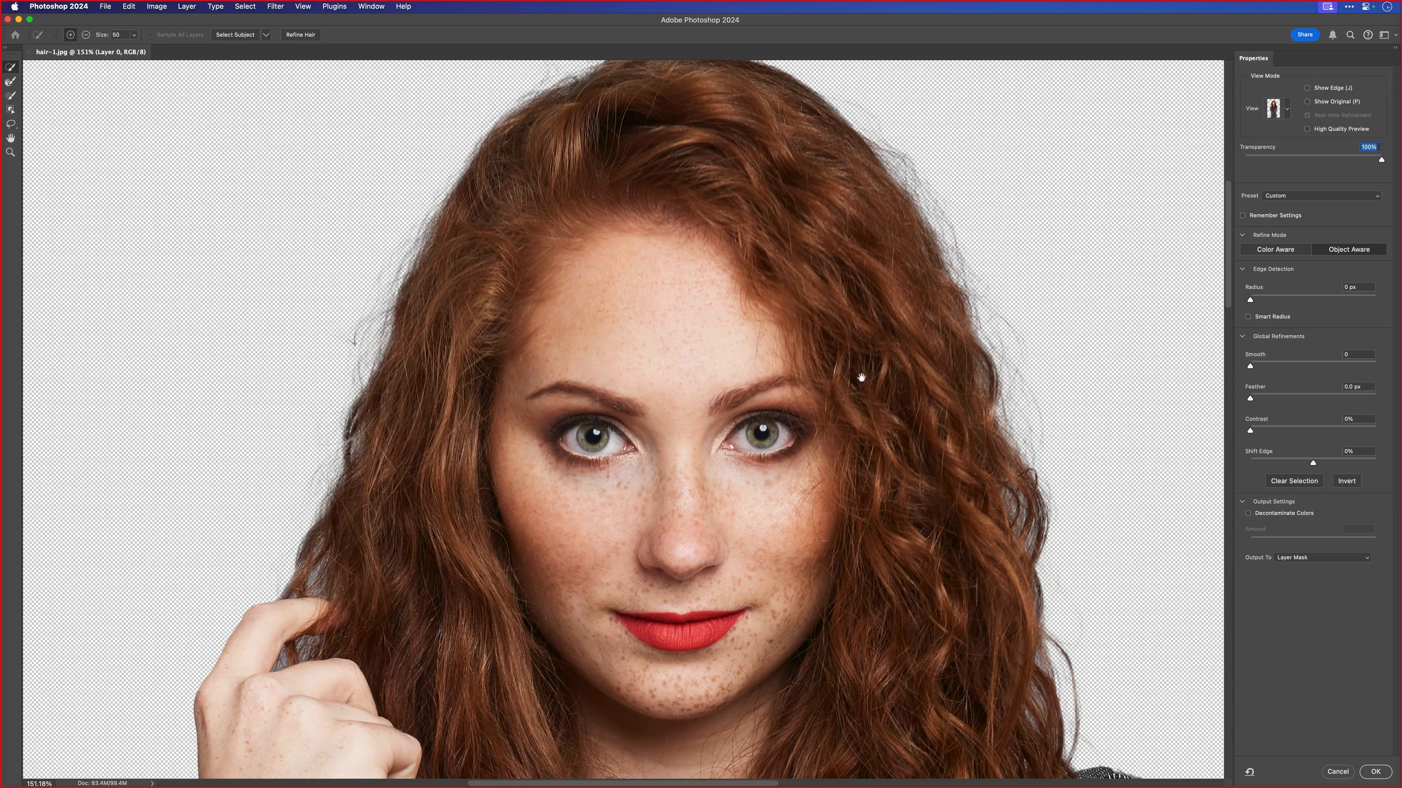
drag(741, 380, 691, 381)
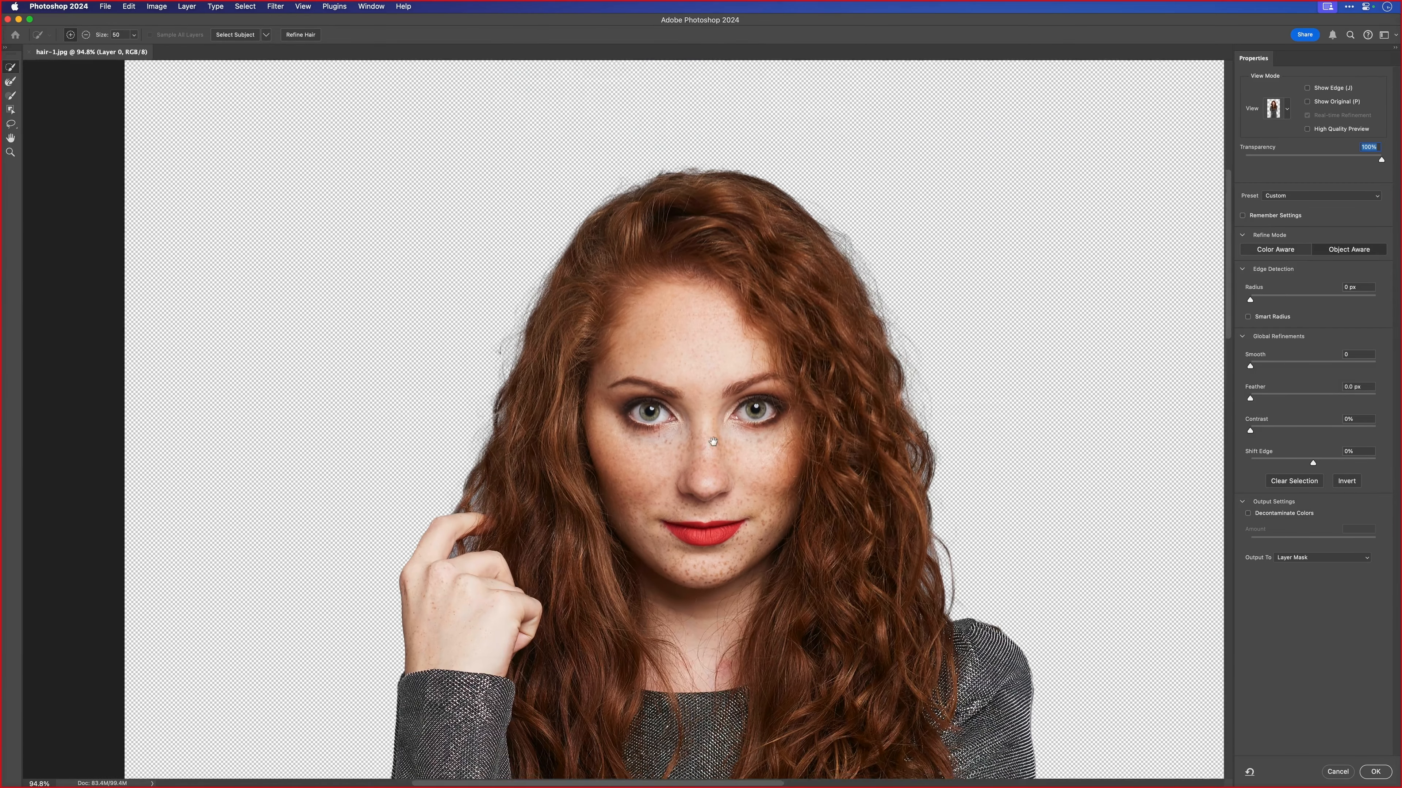
drag(726, 479, 703, 377)
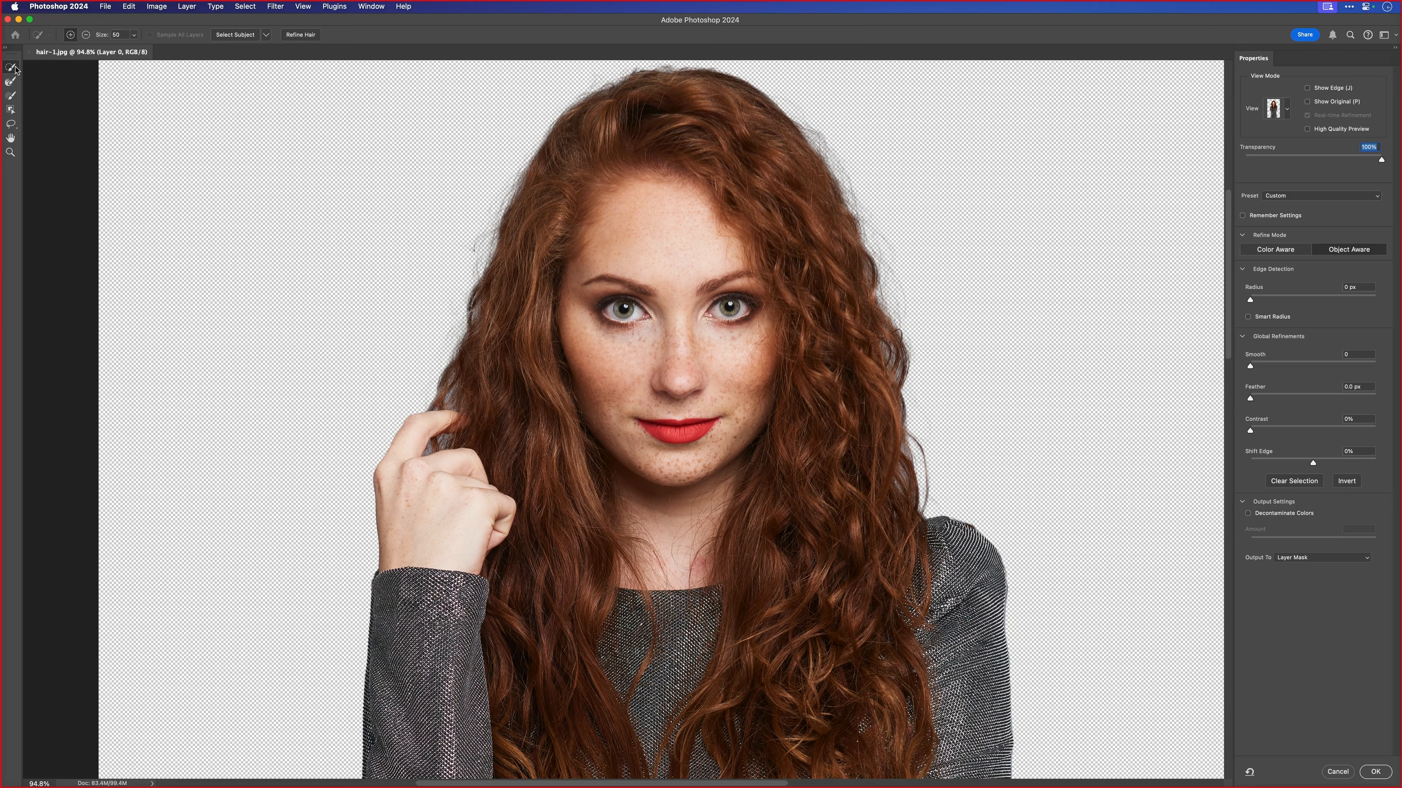
- Subtract the outer hair edges on both sides of the head with the Quick Selection tool at brush size 100
click(86, 36)
key(bracketright)
key(bracketright)
key(bracketright)
key(bracketright)
key(bracketright)
mouse_move(890, 278)
mouse_down()
mouse_move(878, 298)
mouse_move(870, 231)
mouse_move(907, 338)
mouse_move(914, 476)
mouse_move(870, 223)
mouse_move(910, 399)
mouse_move(948, 478)
mouse_move(976, 463)
mouse_up()
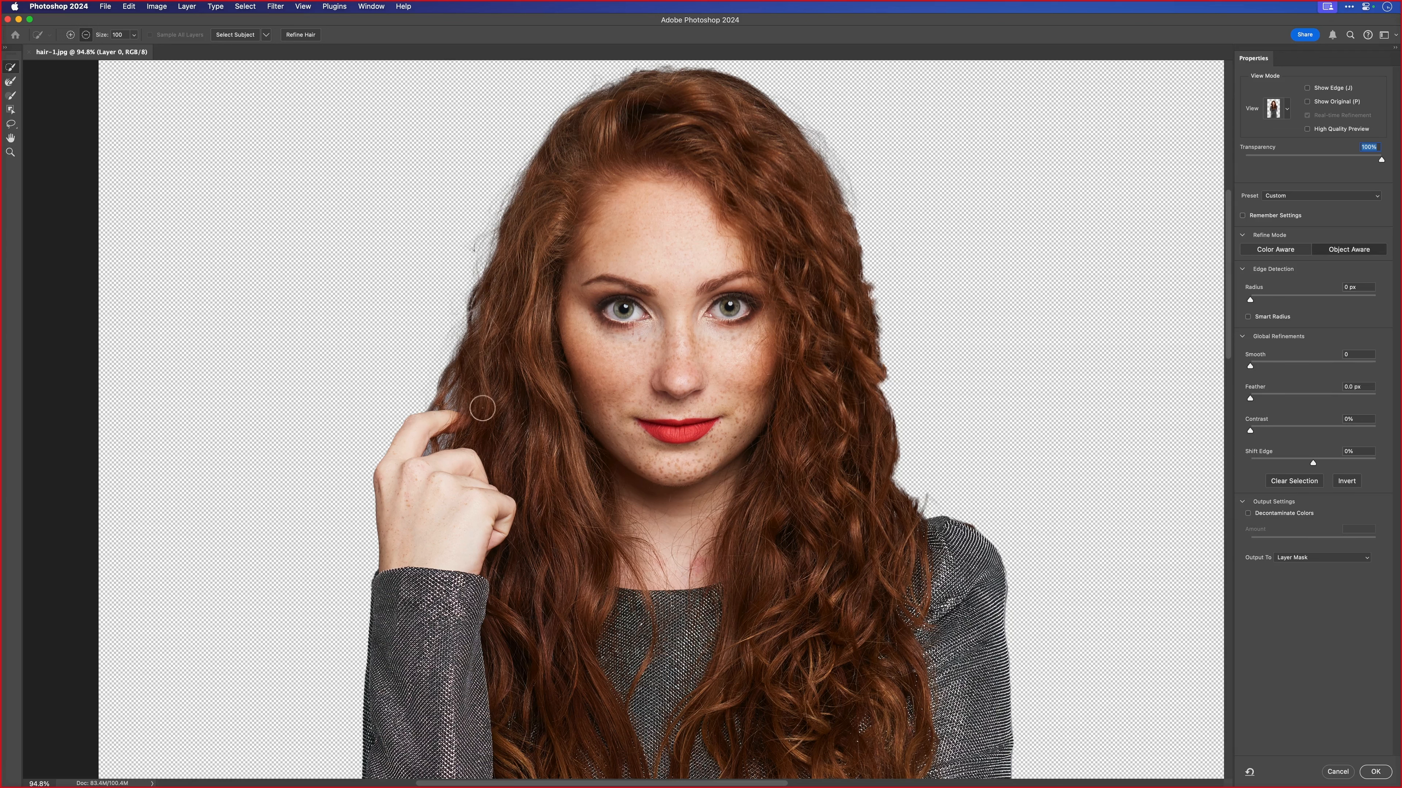
mouse_move(458, 272)
mouse_down()
mouse_move(473, 270)
mouse_move(459, 321)
mouse_up()
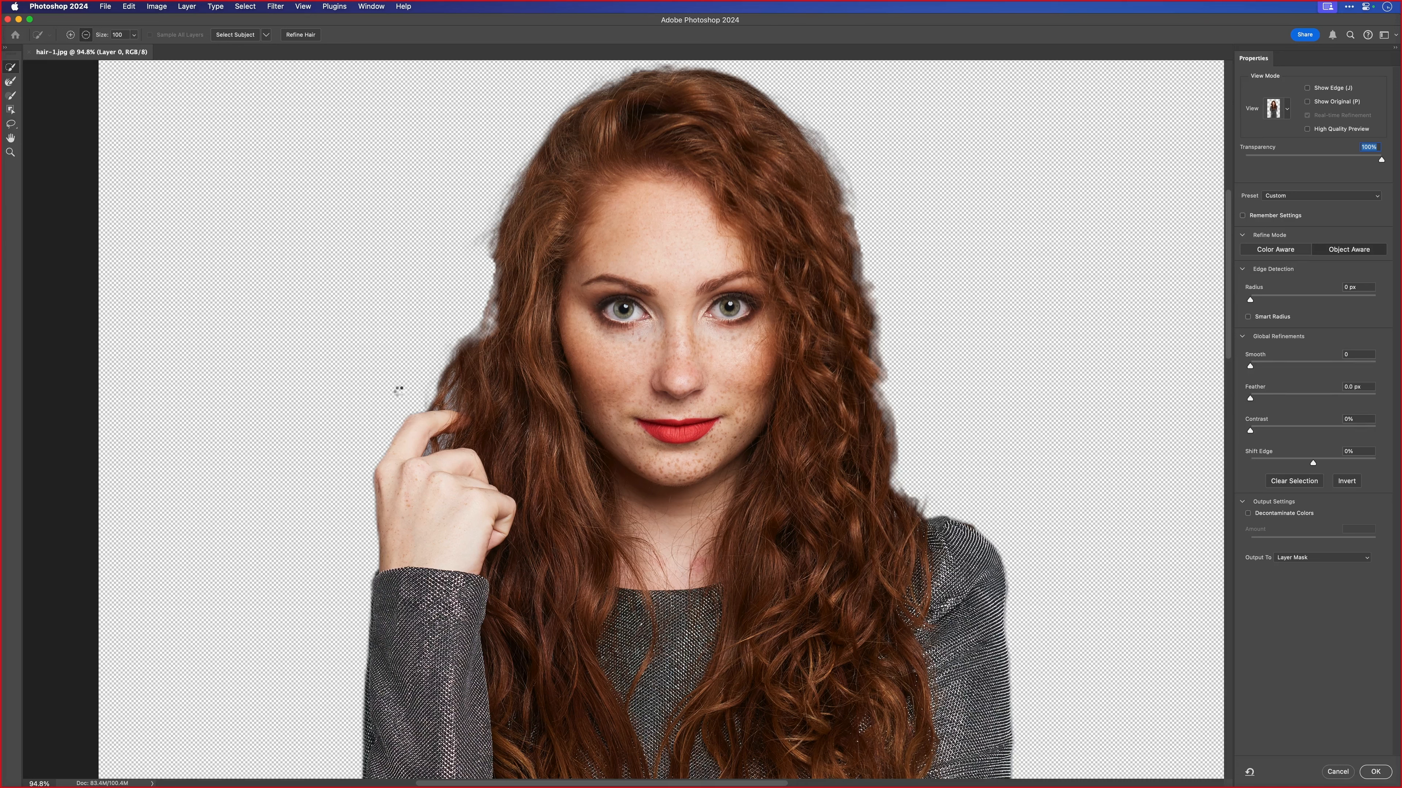
- Subtract the remaining hair above and behind the raised finger, using brush sizes 80 and 50
key(bracketleft)
key(bracketleft)
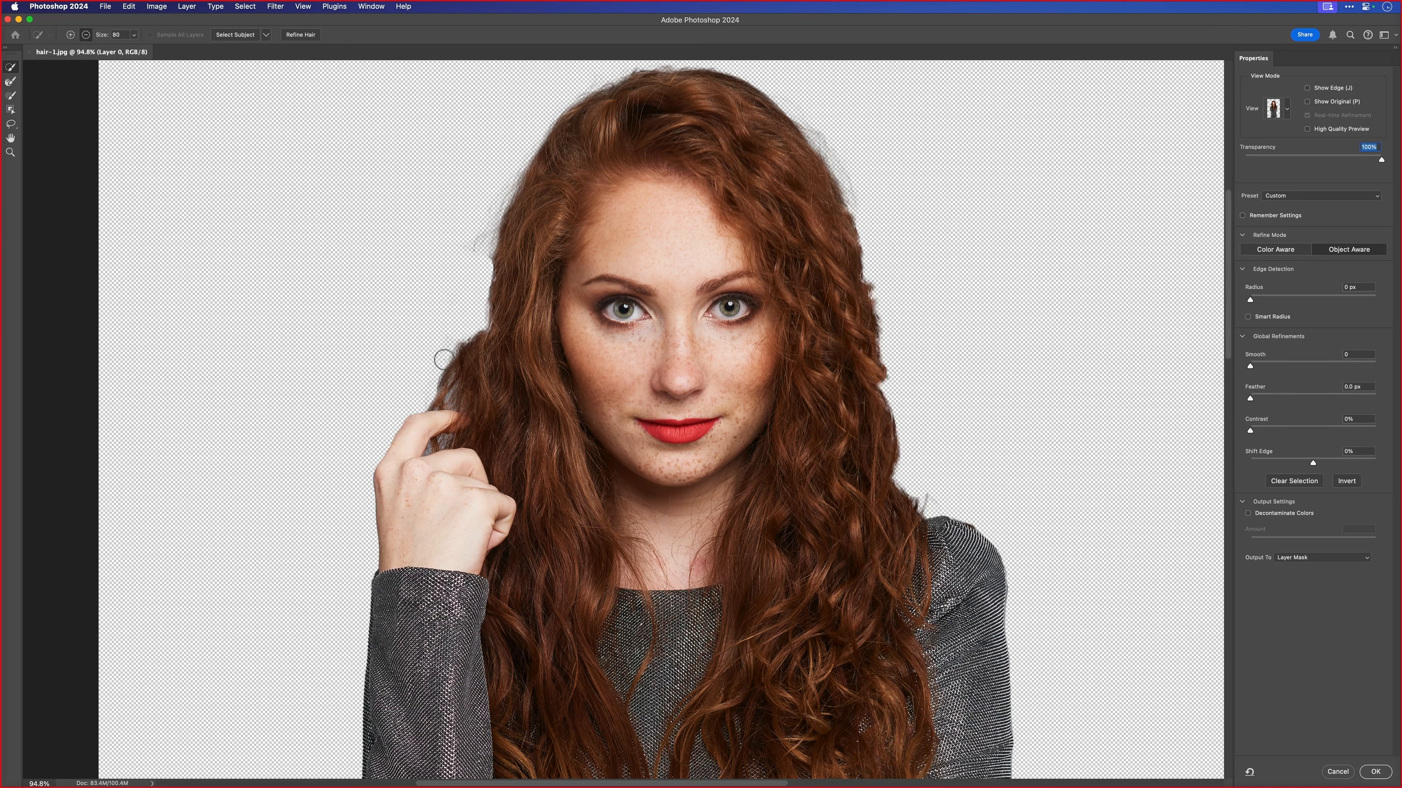
drag(451, 389, 434, 394)
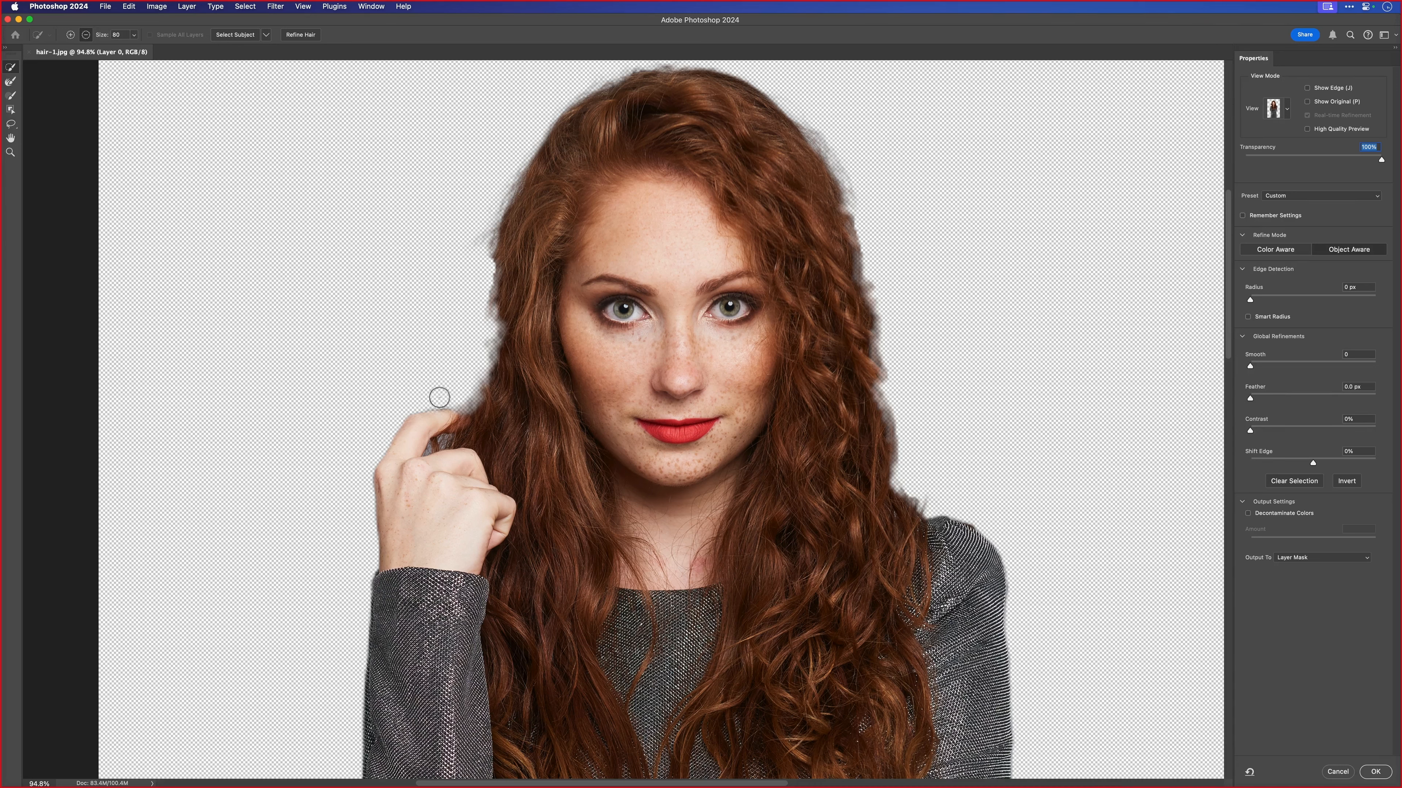
key(bracketleft)
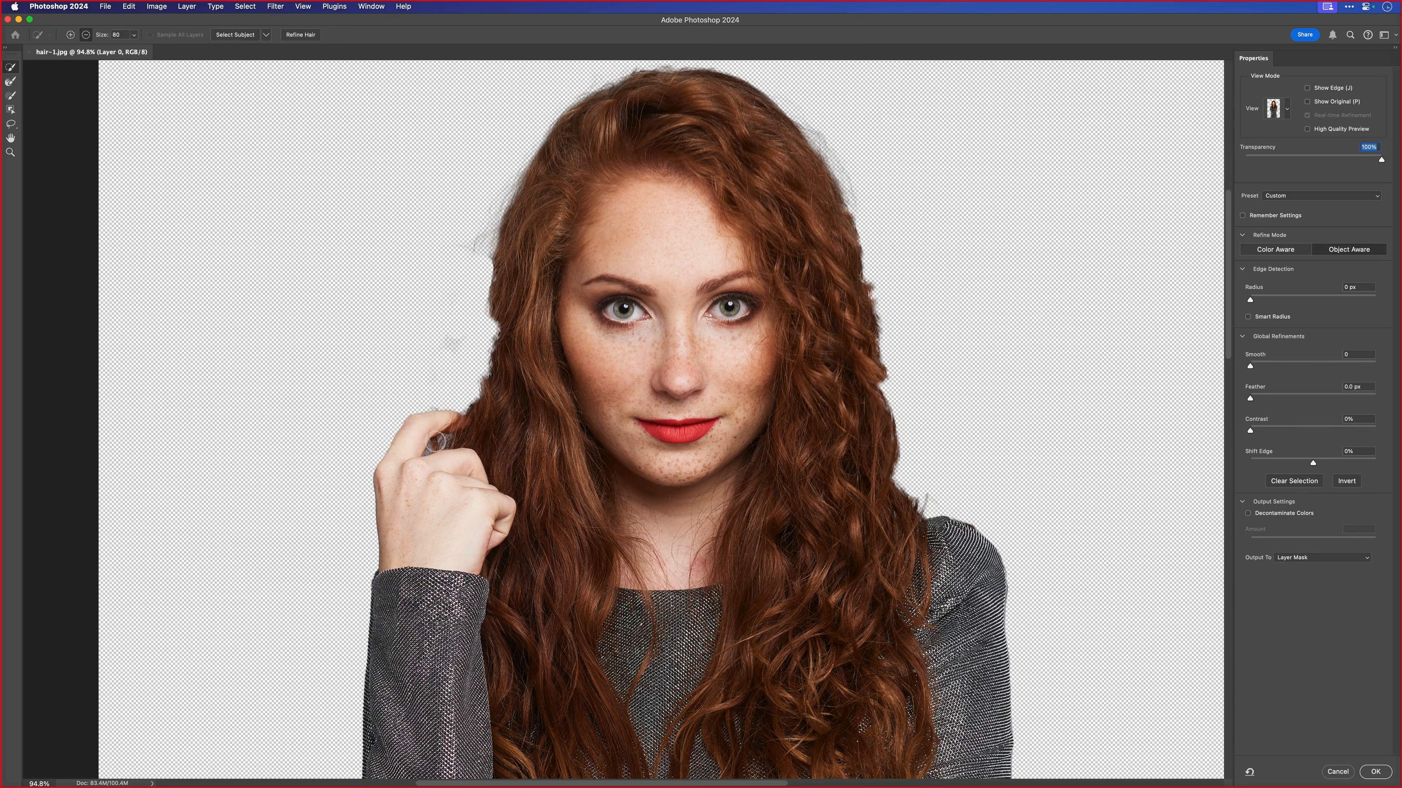
key(bracketleft)
key(bracketleft)
drag(452, 441, 458, 436)
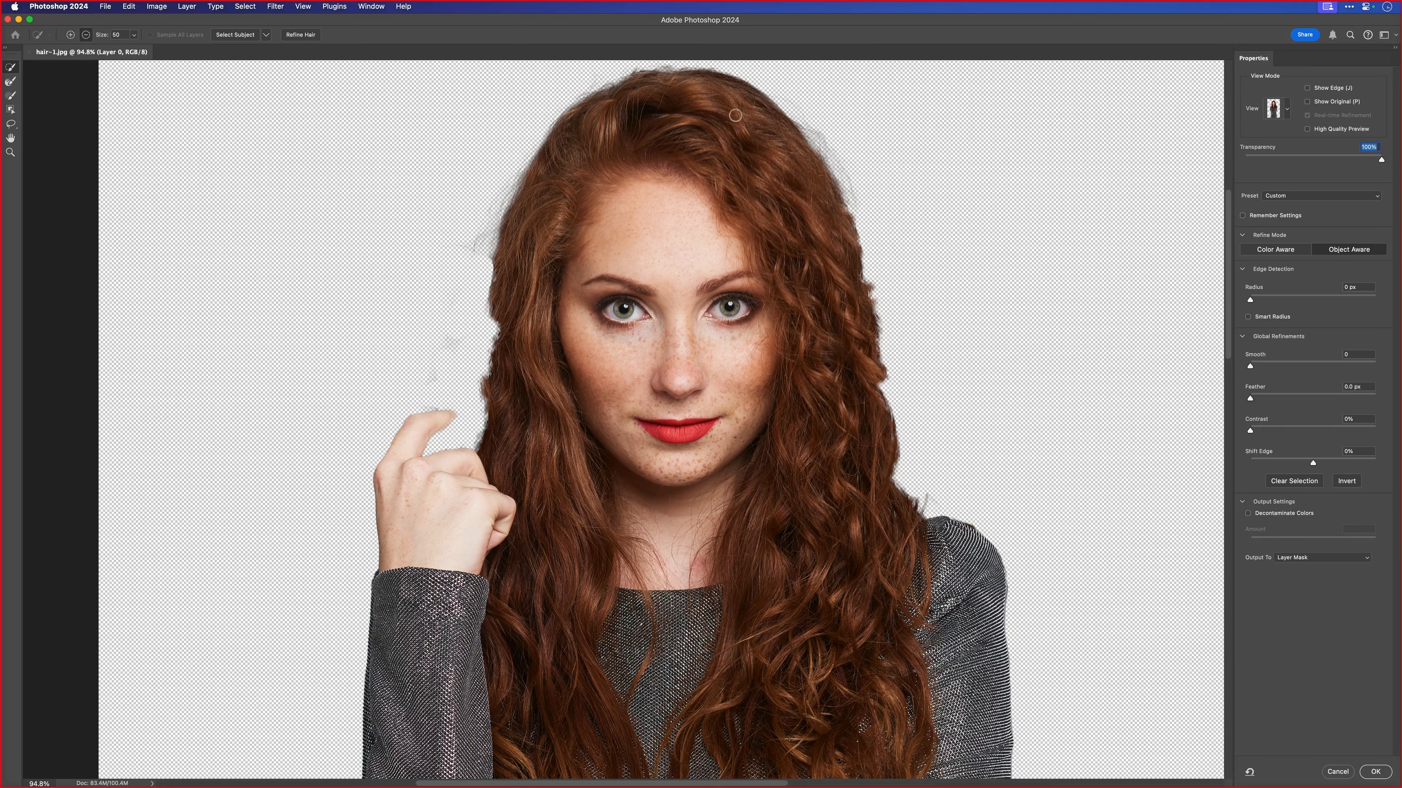
- Recover the loose strands along the hair edge opposite the raised hand with the Refine Edge Brush, and inspect them closely
click(11, 84)
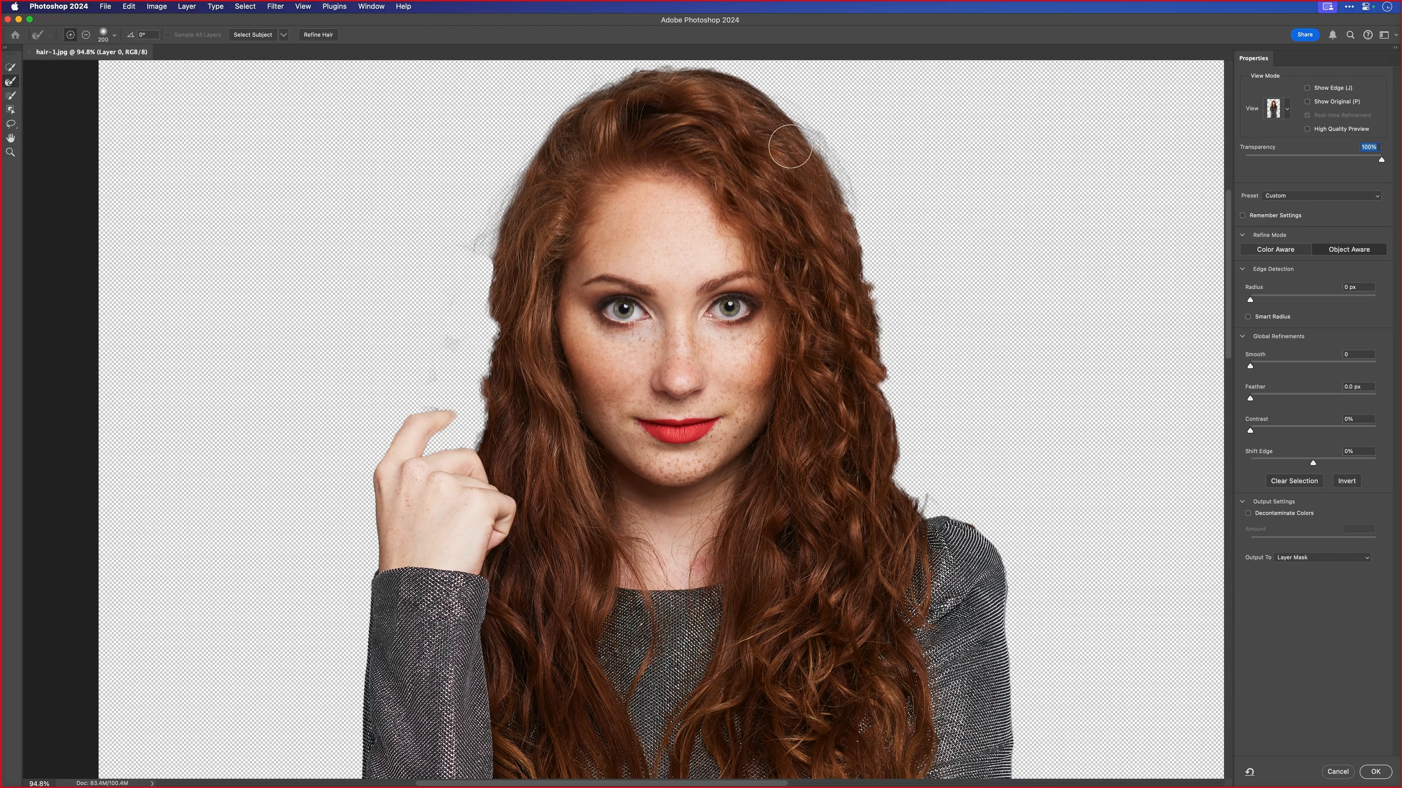
scroll(767, 219, up, 3)
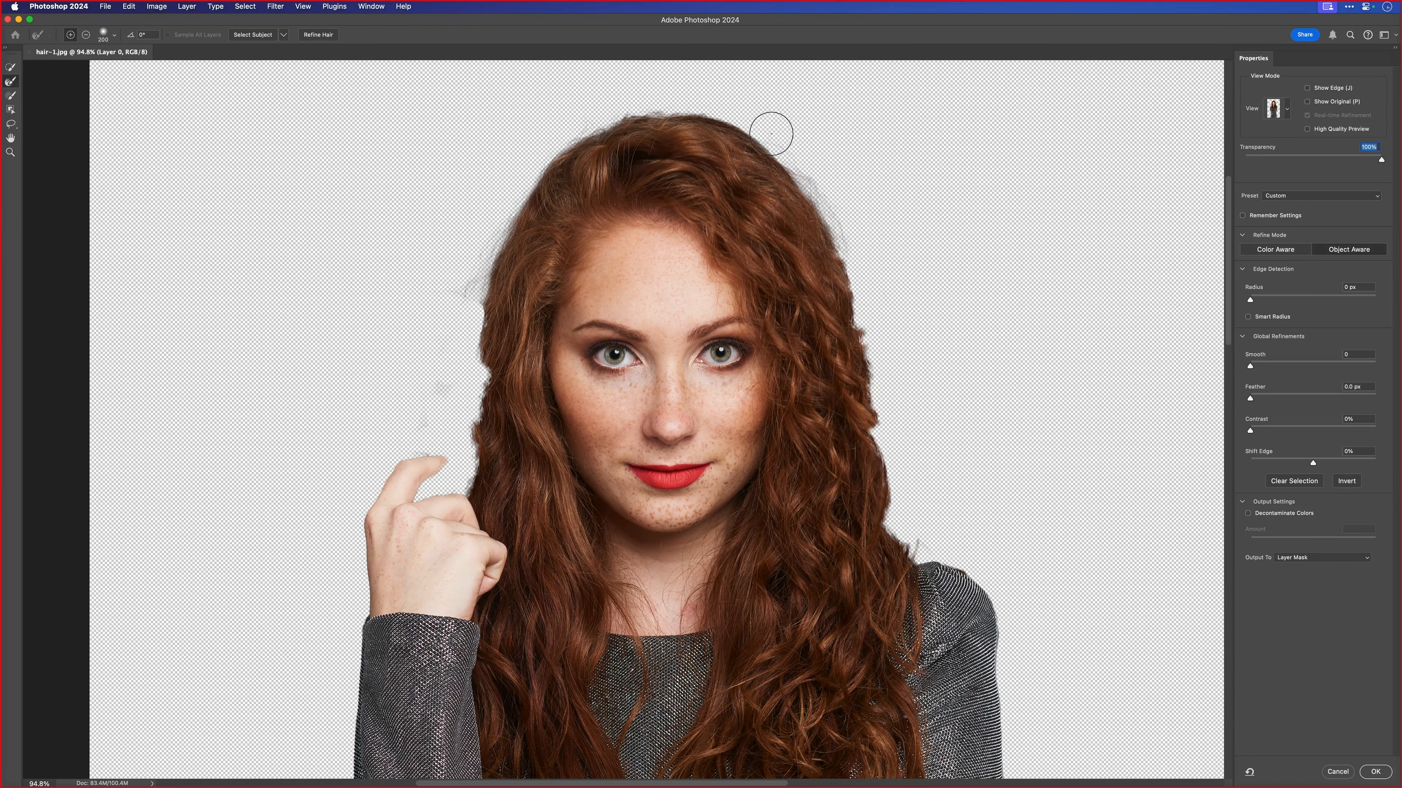
mouse_move(770, 132)
mouse_down()
mouse_move(851, 258)
mouse_move(847, 229)
mouse_move(878, 262)
mouse_move(861, 279)
mouse_move(896, 283)
mouse_move(868, 324)
mouse_move(881, 347)
mouse_move(885, 314)
mouse_move(885, 384)
mouse_move(886, 361)
mouse_move(896, 373)
mouse_move(906, 359)
mouse_move(916, 395)
mouse_move(895, 428)
mouse_move(915, 452)
mouse_move(914, 528)
mouse_move(947, 533)
mouse_move(899, 352)
mouse_up()
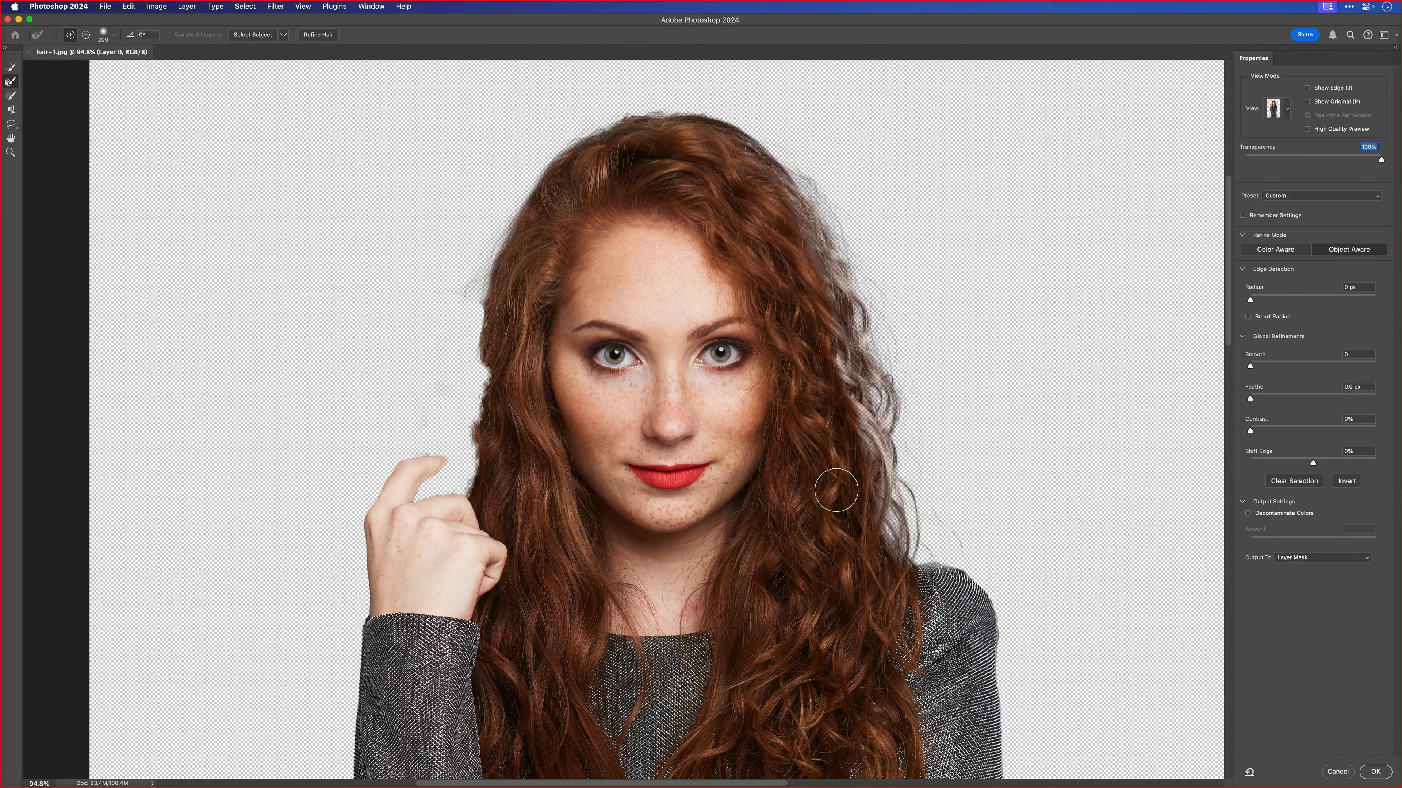
scroll(899, 526, up, 5)
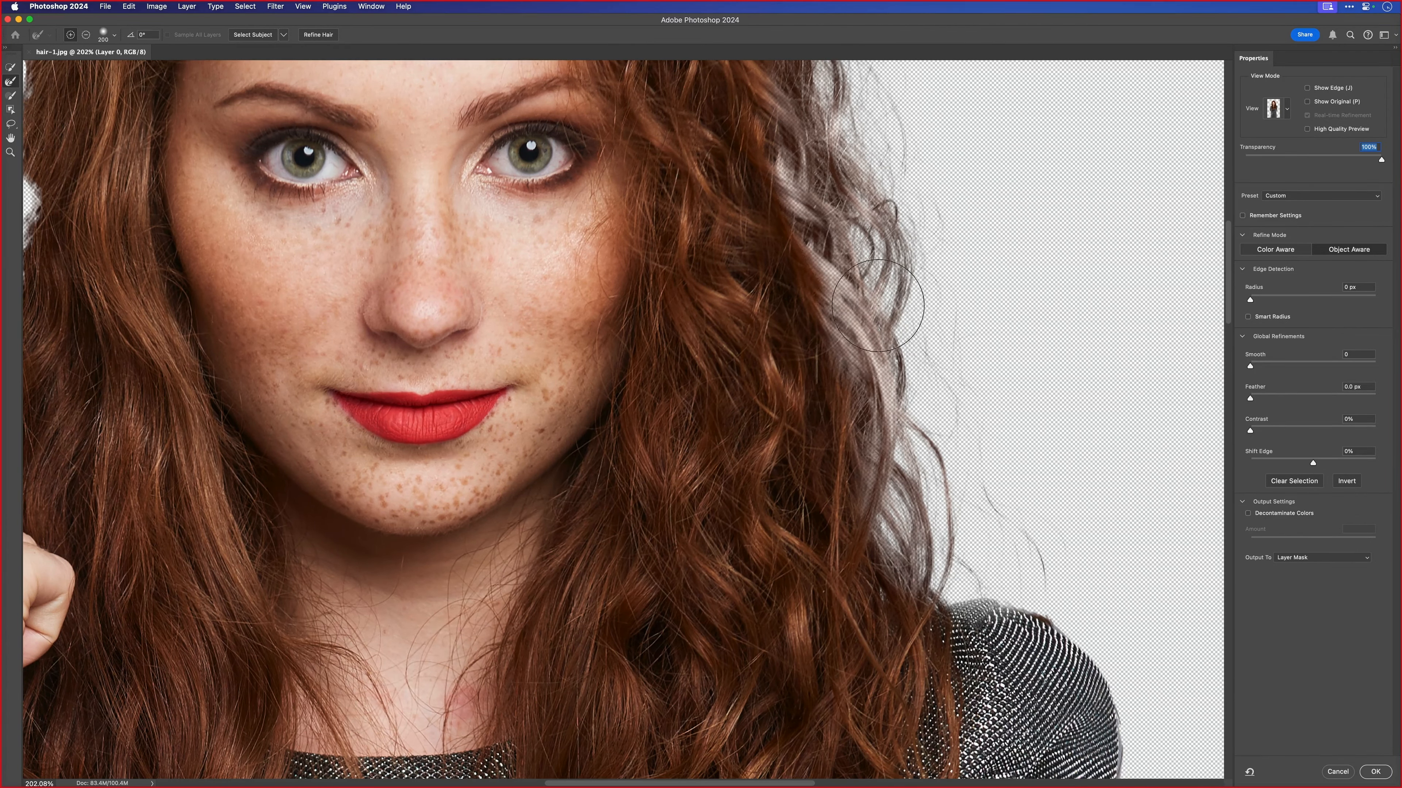
key(super+0)
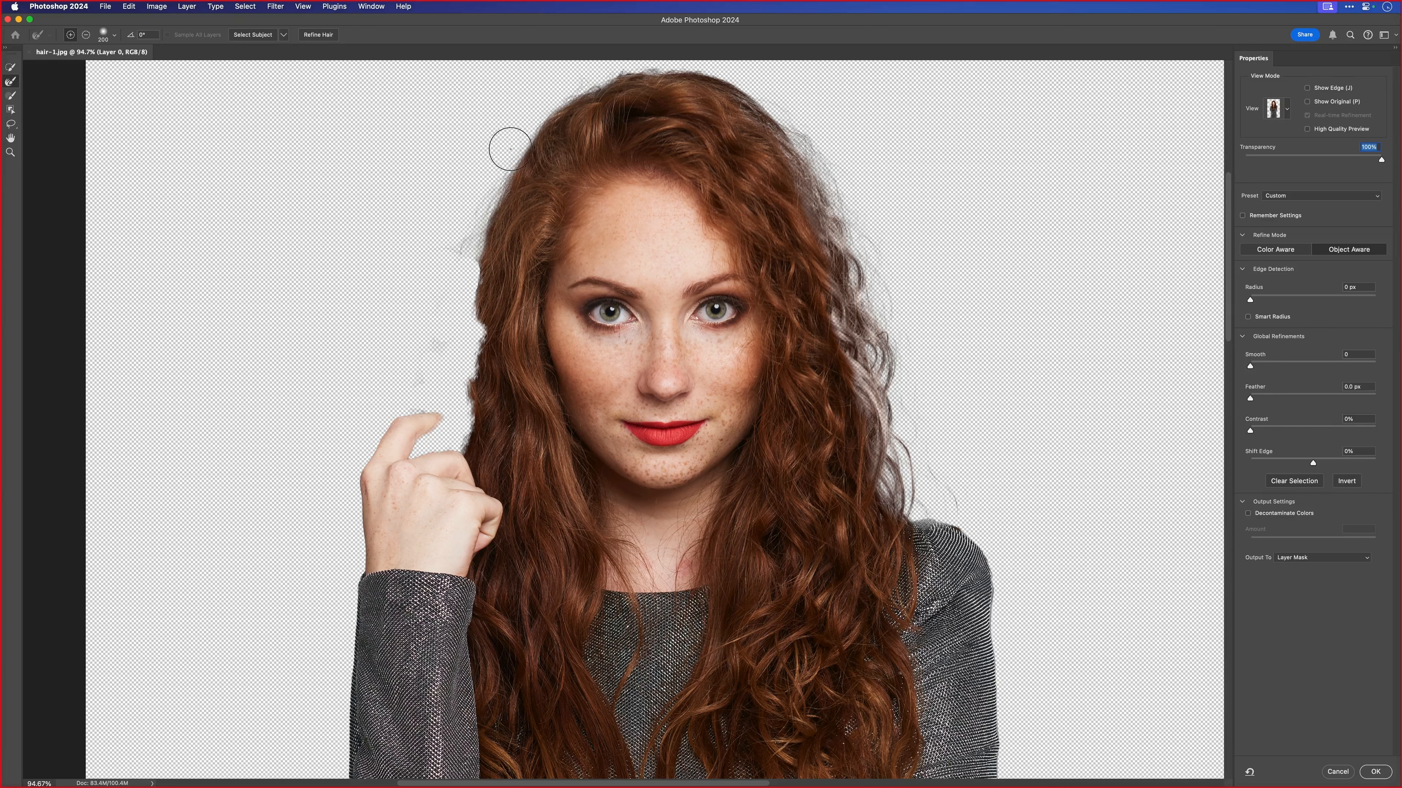
- Refine the hair edge across the top of the head and down to the raised hand
mouse_move(510, 149)
mouse_down()
mouse_move(477, 222)
mouse_move(485, 254)
mouse_move(433, 271)
mouse_move(459, 277)
mouse_move(441, 344)
mouse_move(472, 344)
mouse_move(454, 385)
mouse_move(475, 394)
mouse_move(436, 429)
mouse_move(428, 407)
mouse_move(476, 216)
mouse_move(515, 145)
mouse_move(563, 102)
mouse_up()
mouse_move(594, 166)
mouse_down()
mouse_move(618, 118)
mouse_move(651, 116)
mouse_move(701, 135)
mouse_move(737, 174)
mouse_move(758, 166)
mouse_move(783, 215)
mouse_up()
scroll(593, 166, up, 3)
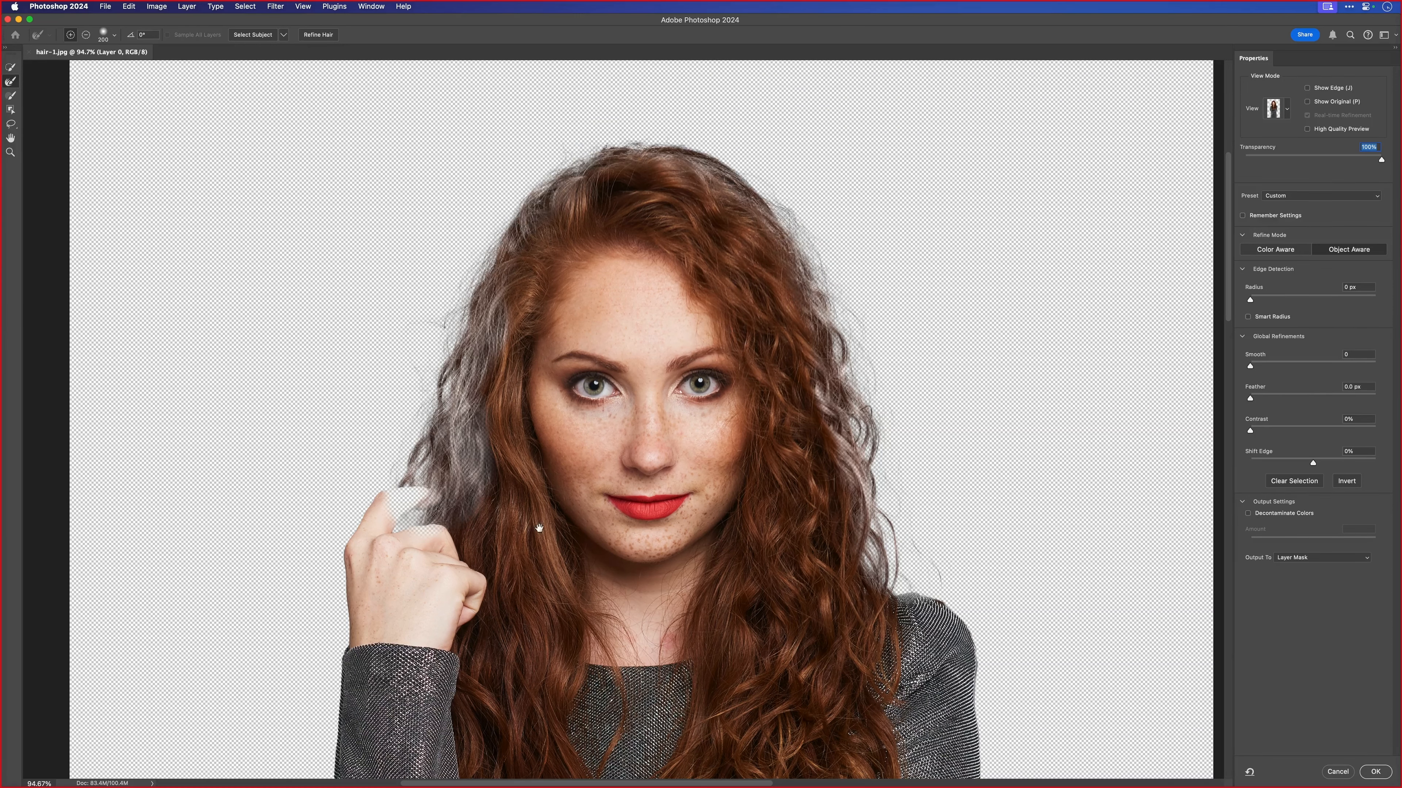
drag(538, 529, 592, 419)
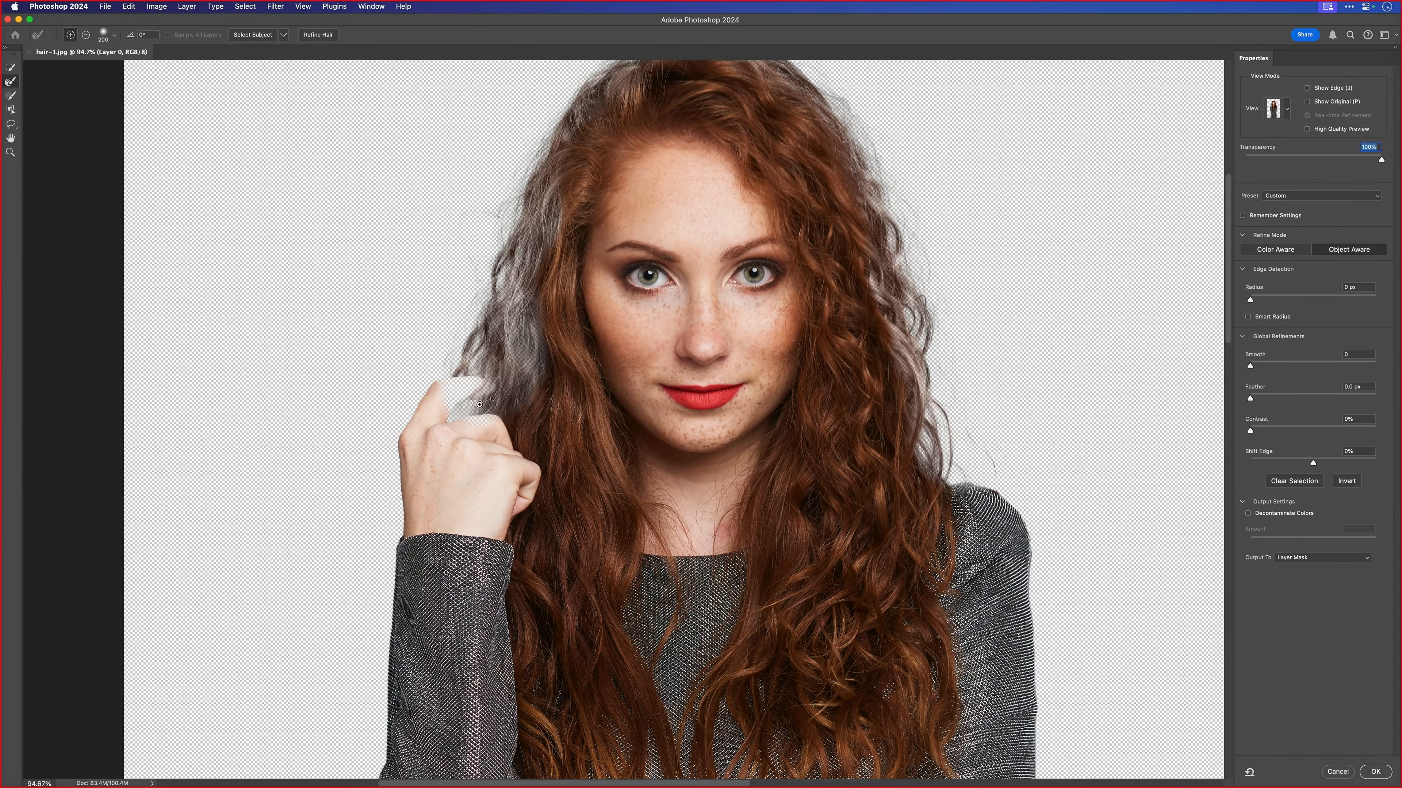
drag(478, 401, 541, 401)
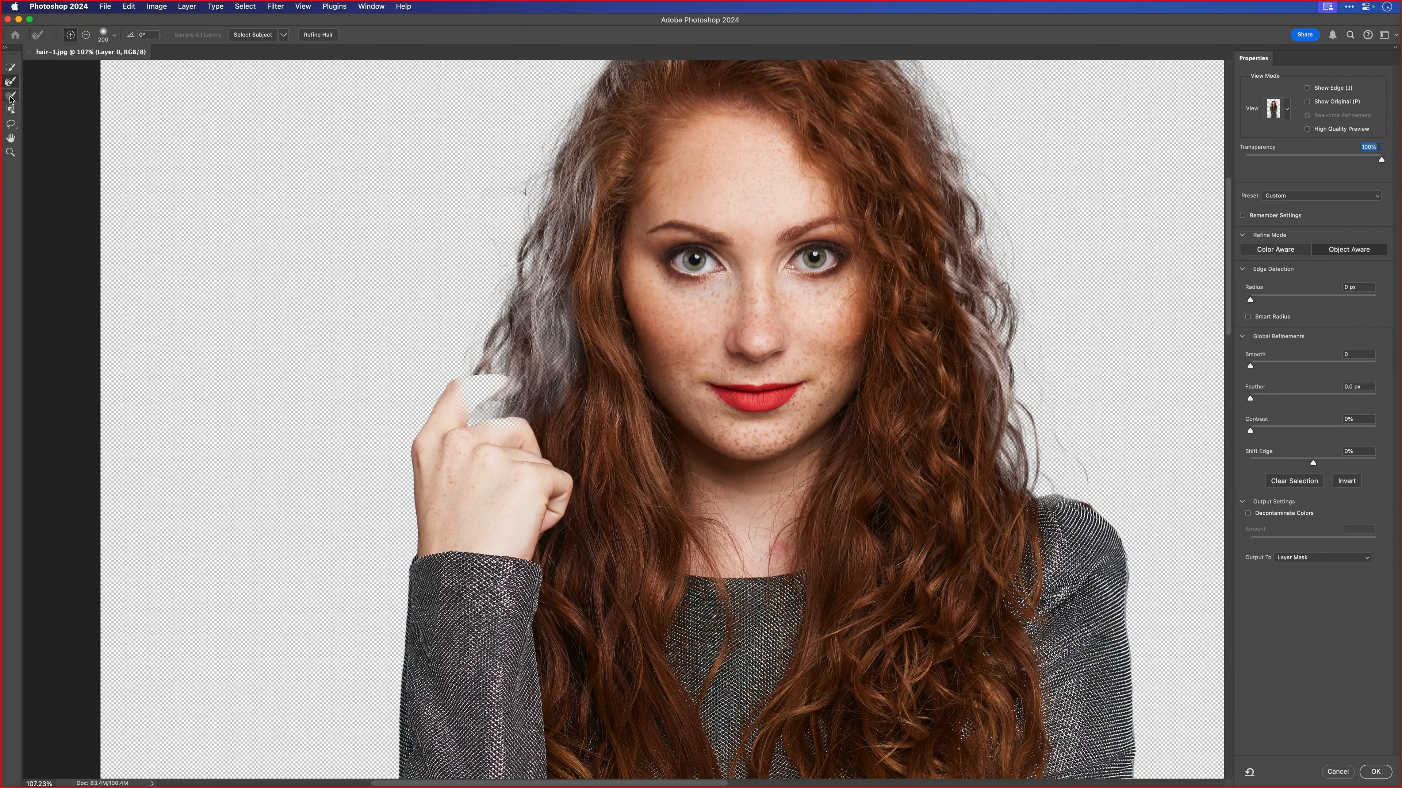
- Add the missing part of the raised index finger back to the selection with the Lasso tool
click(10, 125)
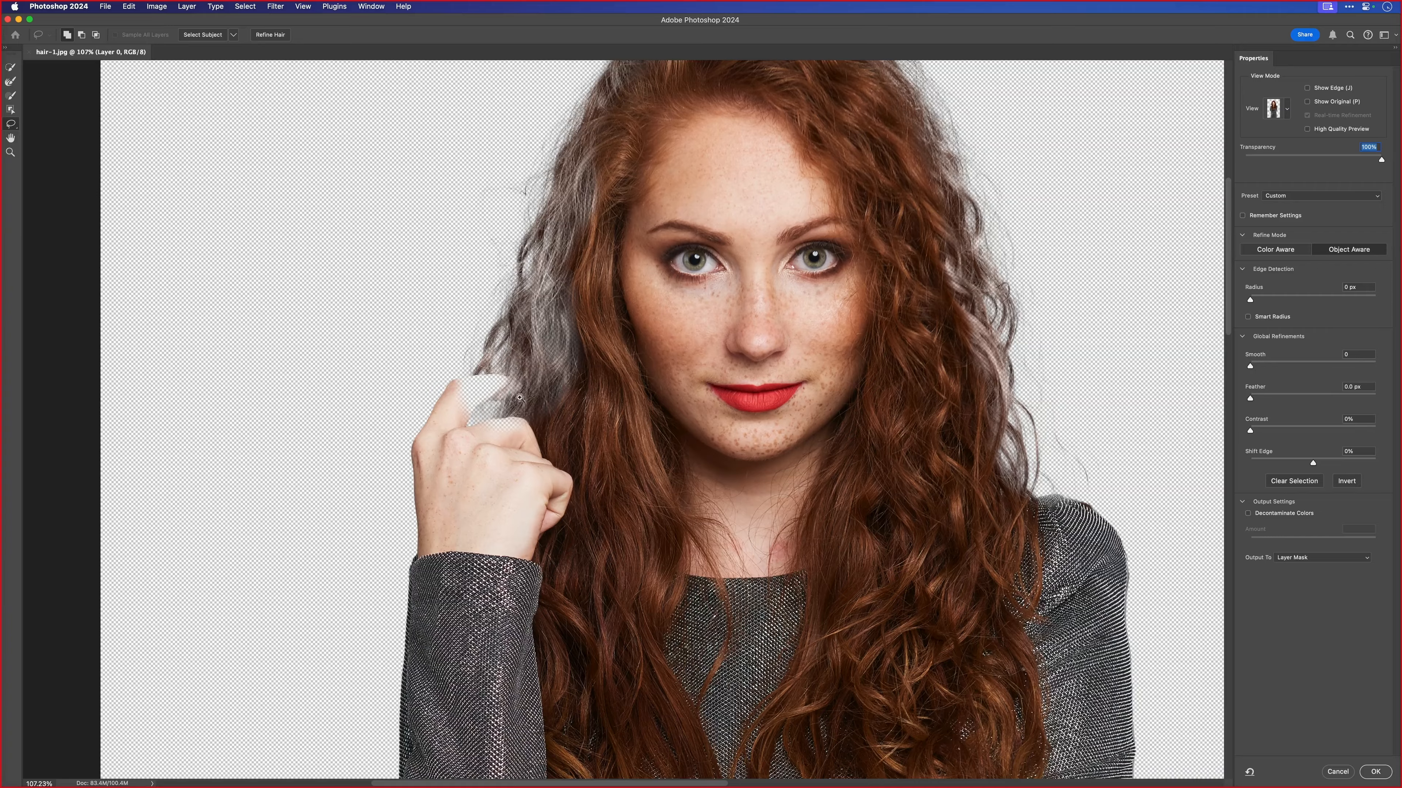
scroll(520, 397, up, 5)
mouse_move(413, 372)
mouse_down()
mouse_move(525, 364)
mouse_move(533, 389)
mouse_move(506, 411)
mouse_up()
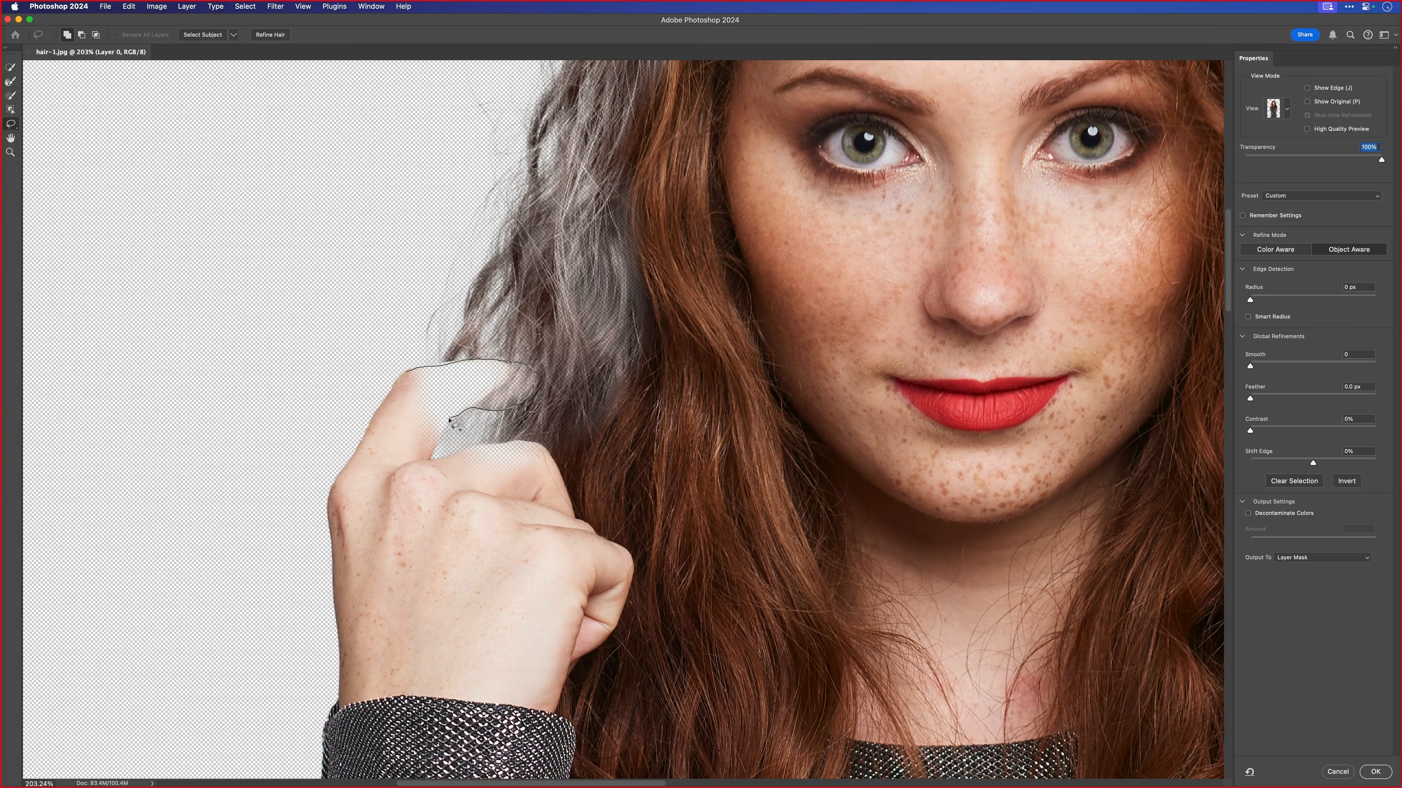
mouse_move(433, 436)
mouse_down()
mouse_move(410, 468)
mouse_move(499, 442)
mouse_move(548, 448)
mouse_move(508, 491)
mouse_move(410, 522)
mouse_move(364, 472)
mouse_move(380, 414)
mouse_move(450, 386)
mouse_up()
key(super+0)
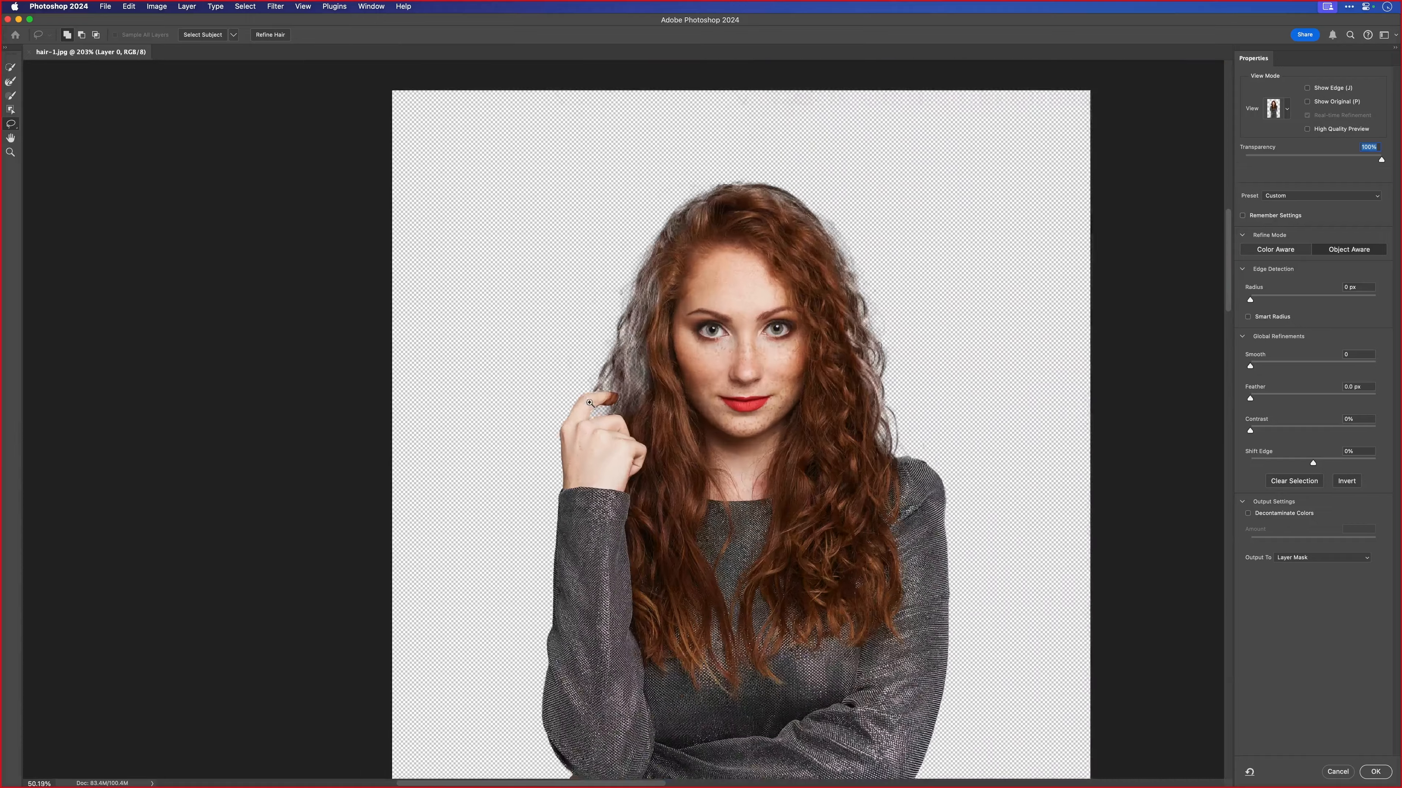
drag(676, 392, 601, 321)
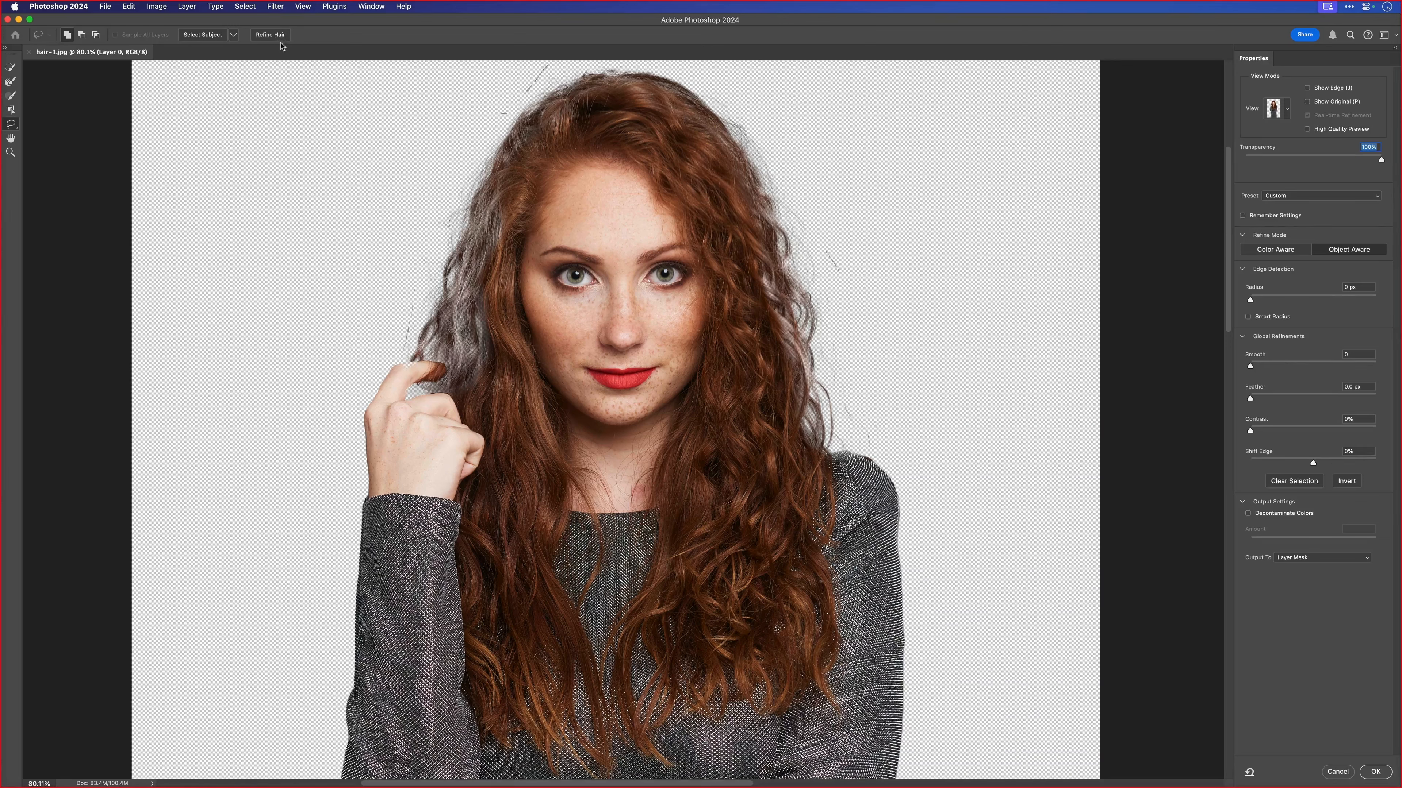
- Preview the cutout with the On White view, compare the Color Aware and Object Aware refine modes, and choose Color Aware
click(1286, 111)
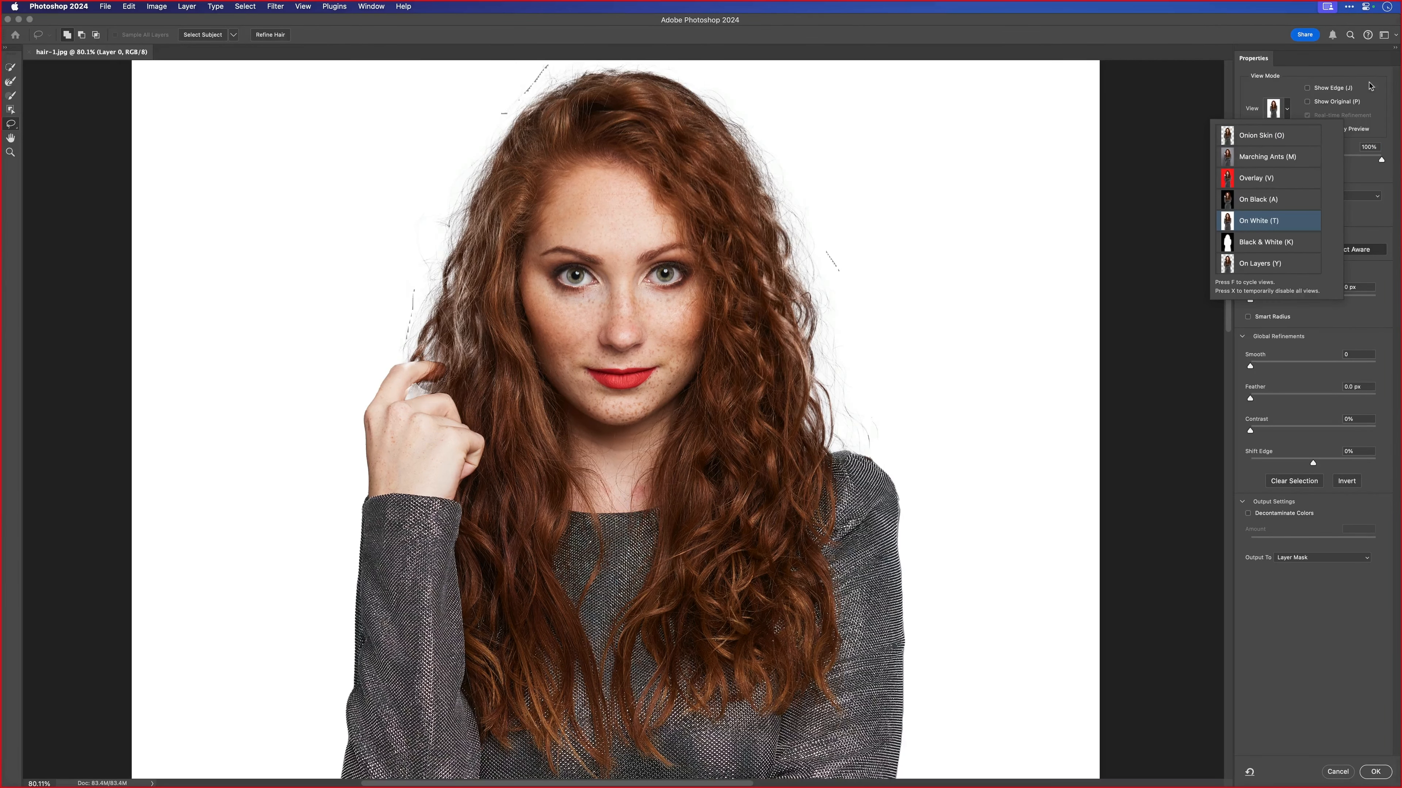
click(1370, 85)
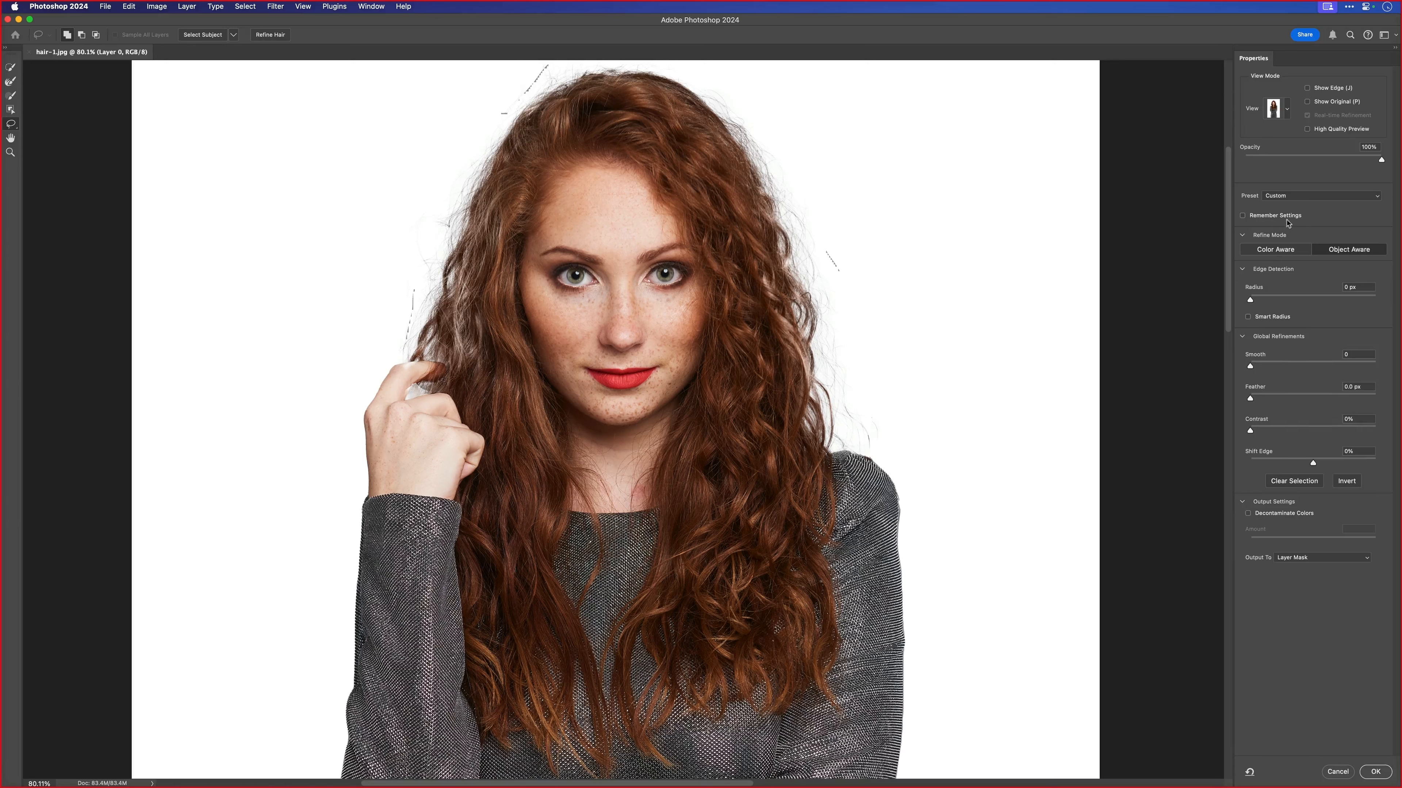
click(1273, 251)
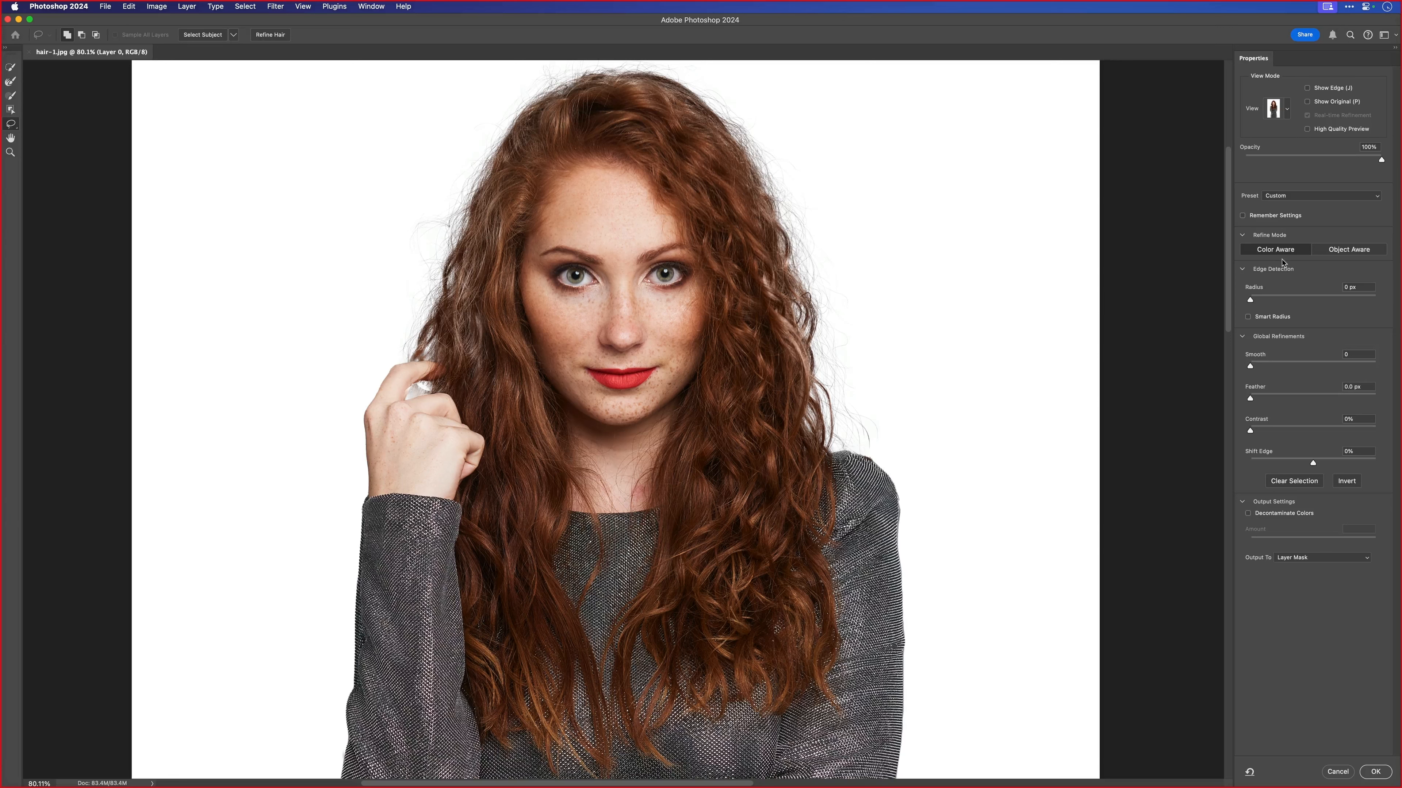
click(1347, 250)
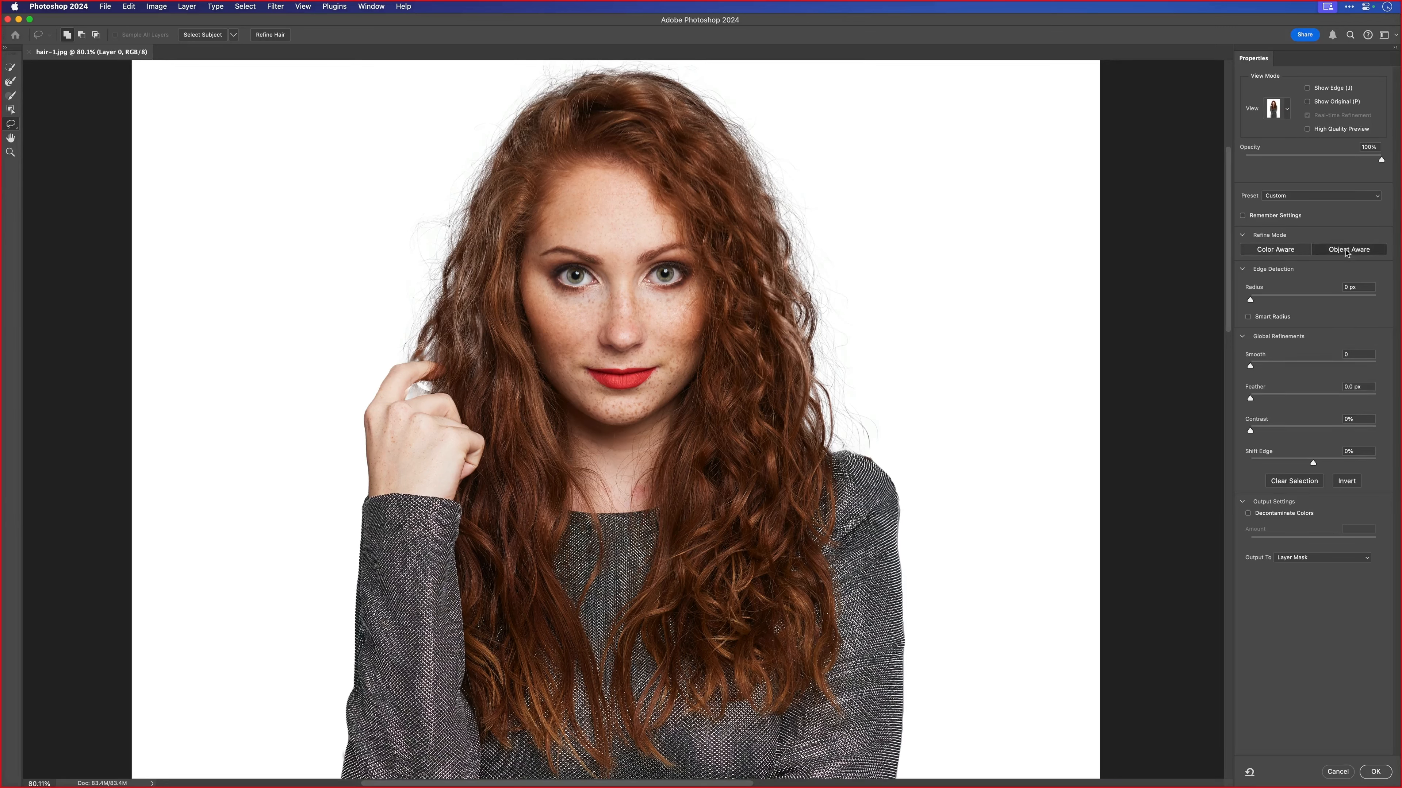
click(1275, 252)
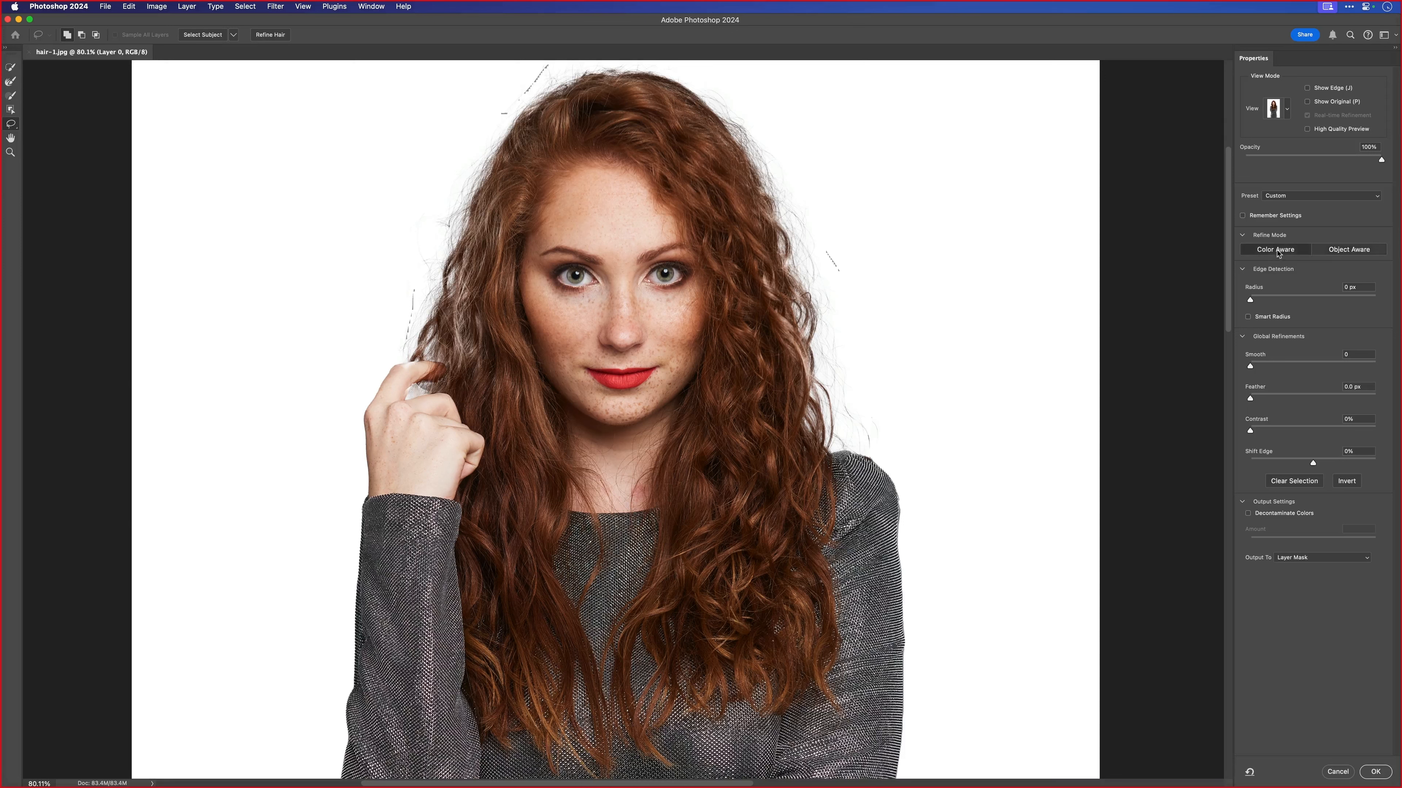
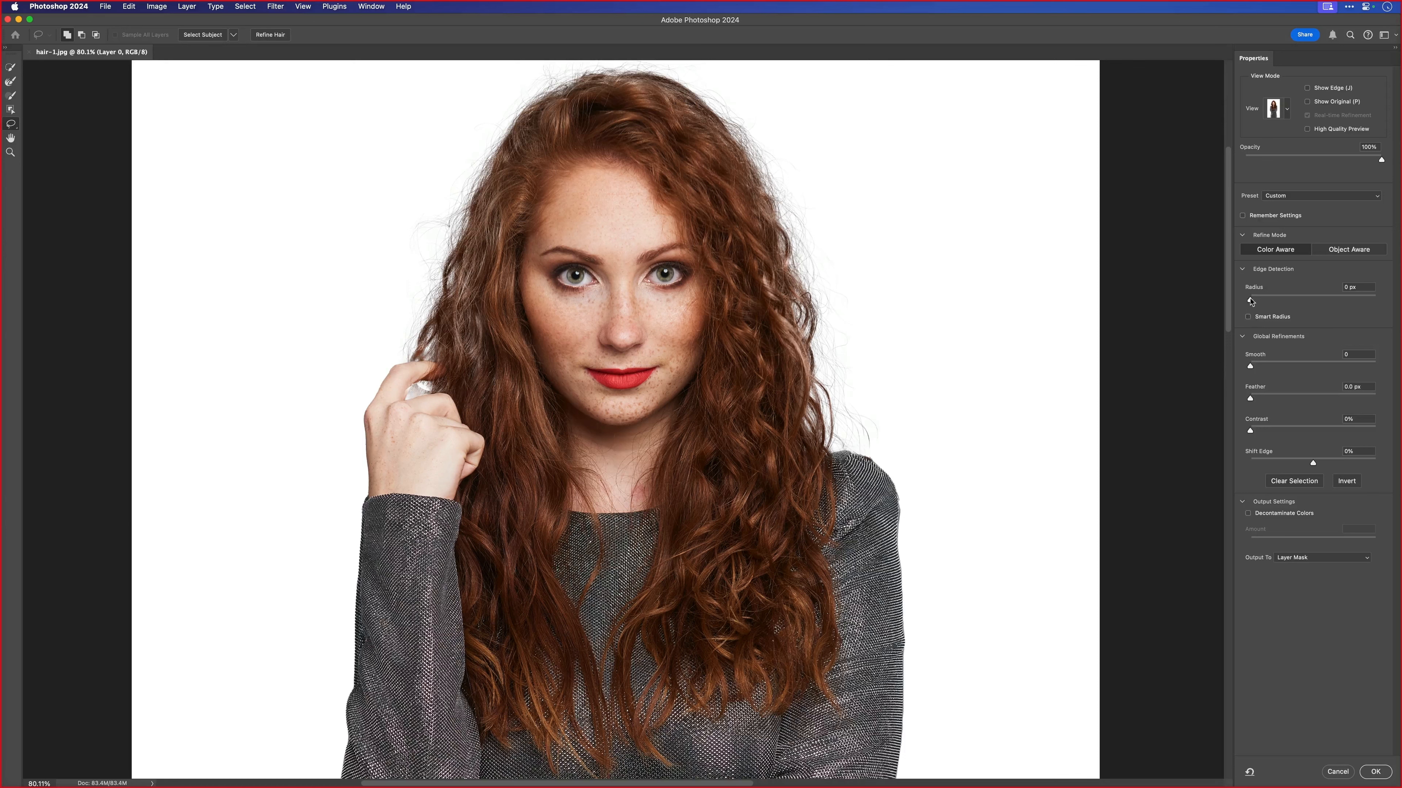
- Set the edge detection radius to 2 px with Smart Radius turned on
drag(1256, 301, 1263, 307)
drag(1262, 299, 1267, 301)
- Paint over the flyaway hair on both sides of the head with the Refine Edge Brush, enlarging the brush to 150
click(11, 82)
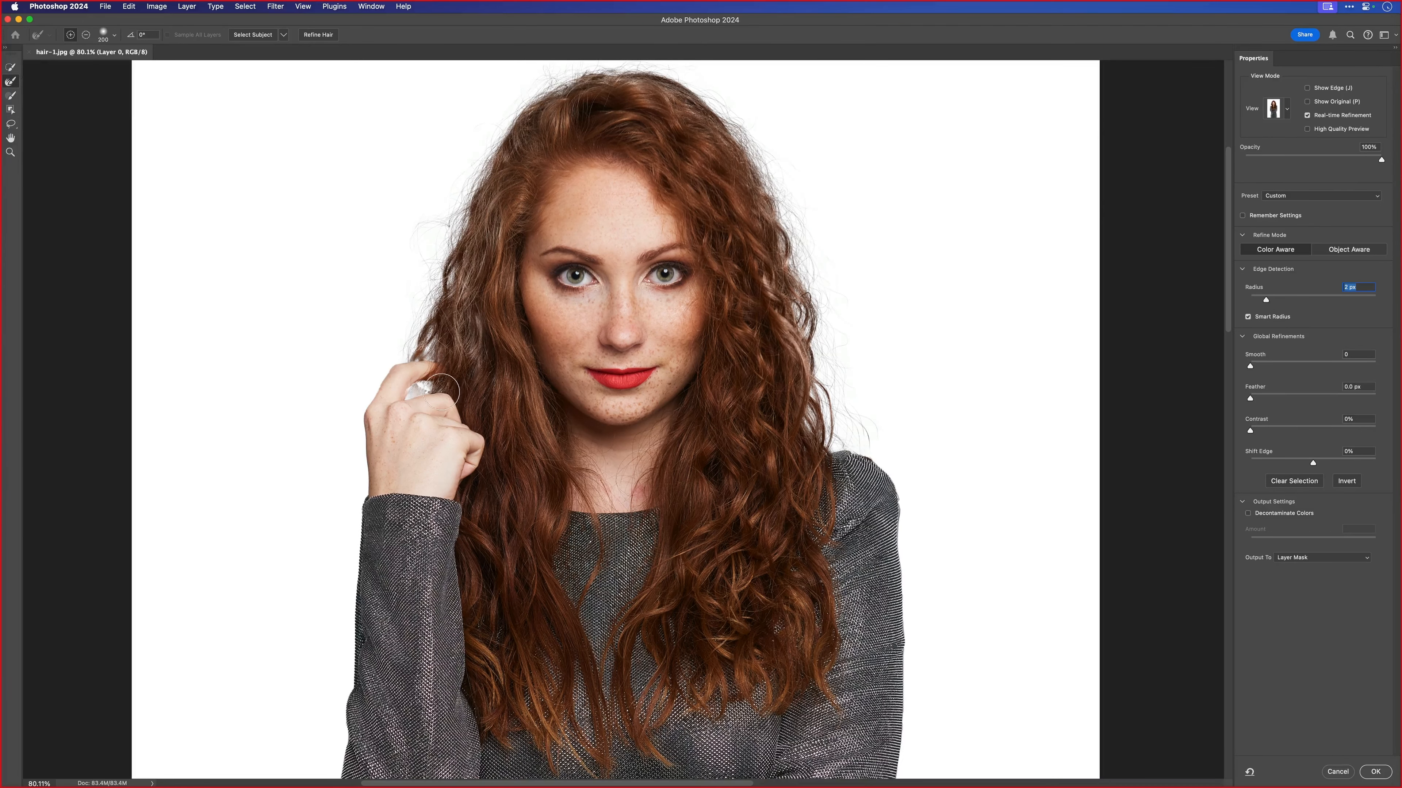
key(bracketleft)
key(bracketleft)
key(bracketleft)
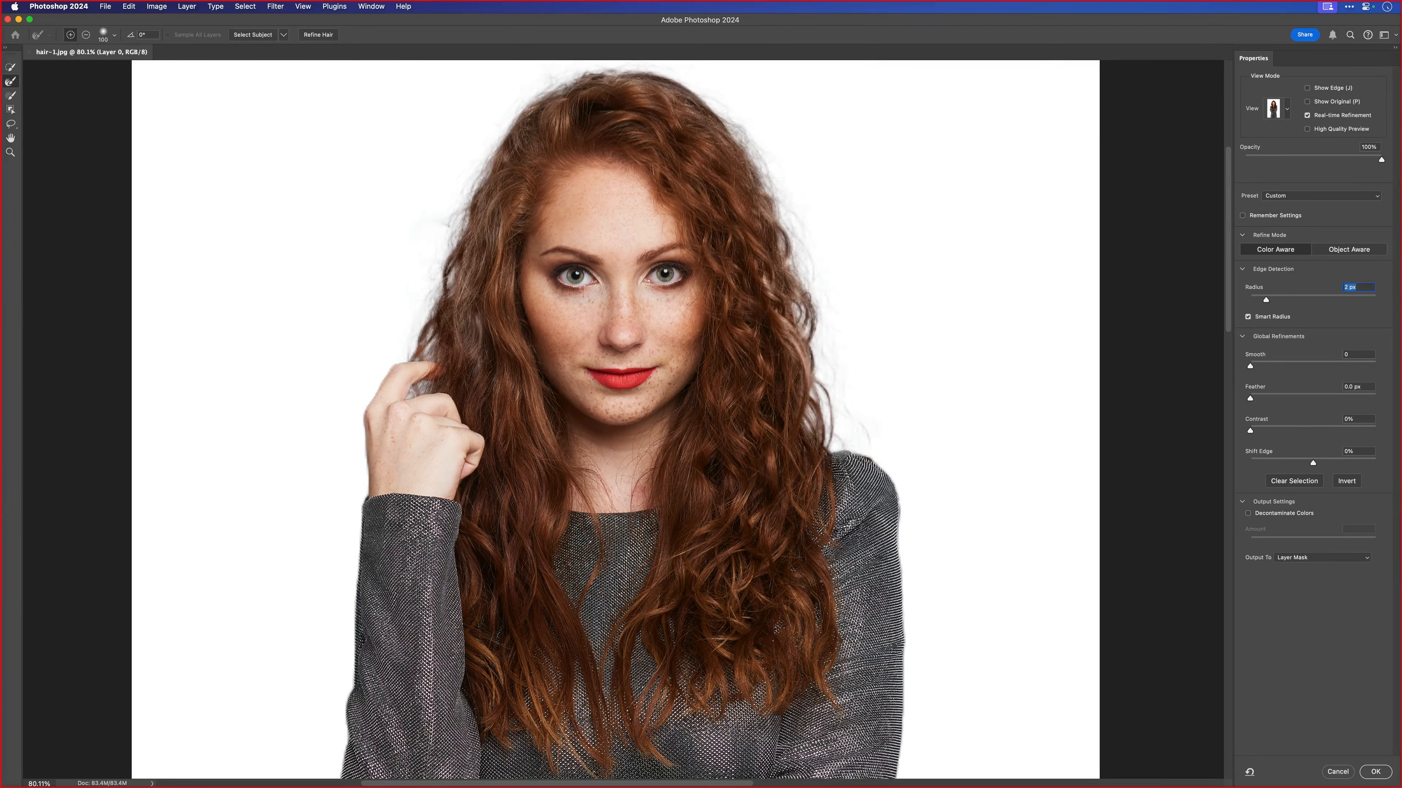
key(bracketright)
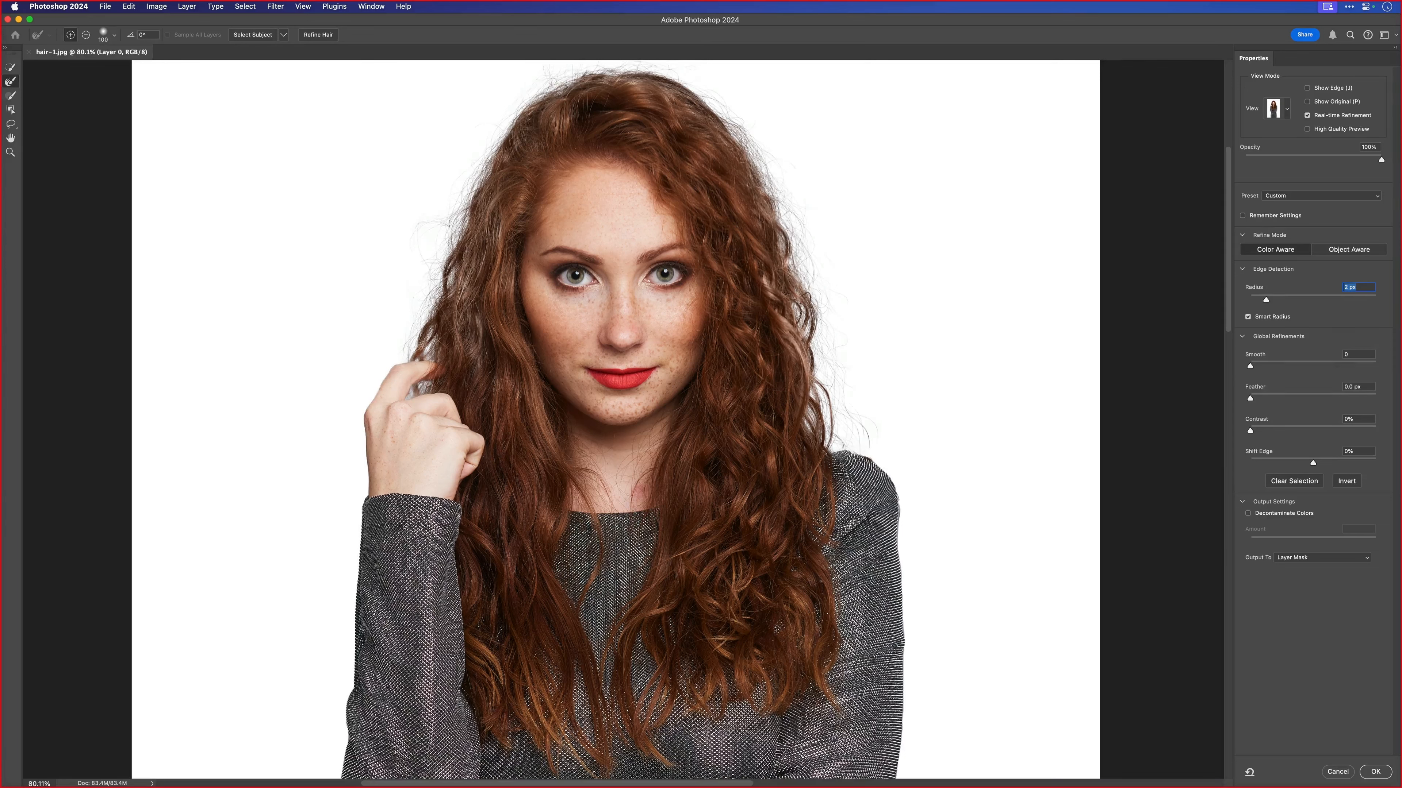
drag(434, 270, 445, 256)
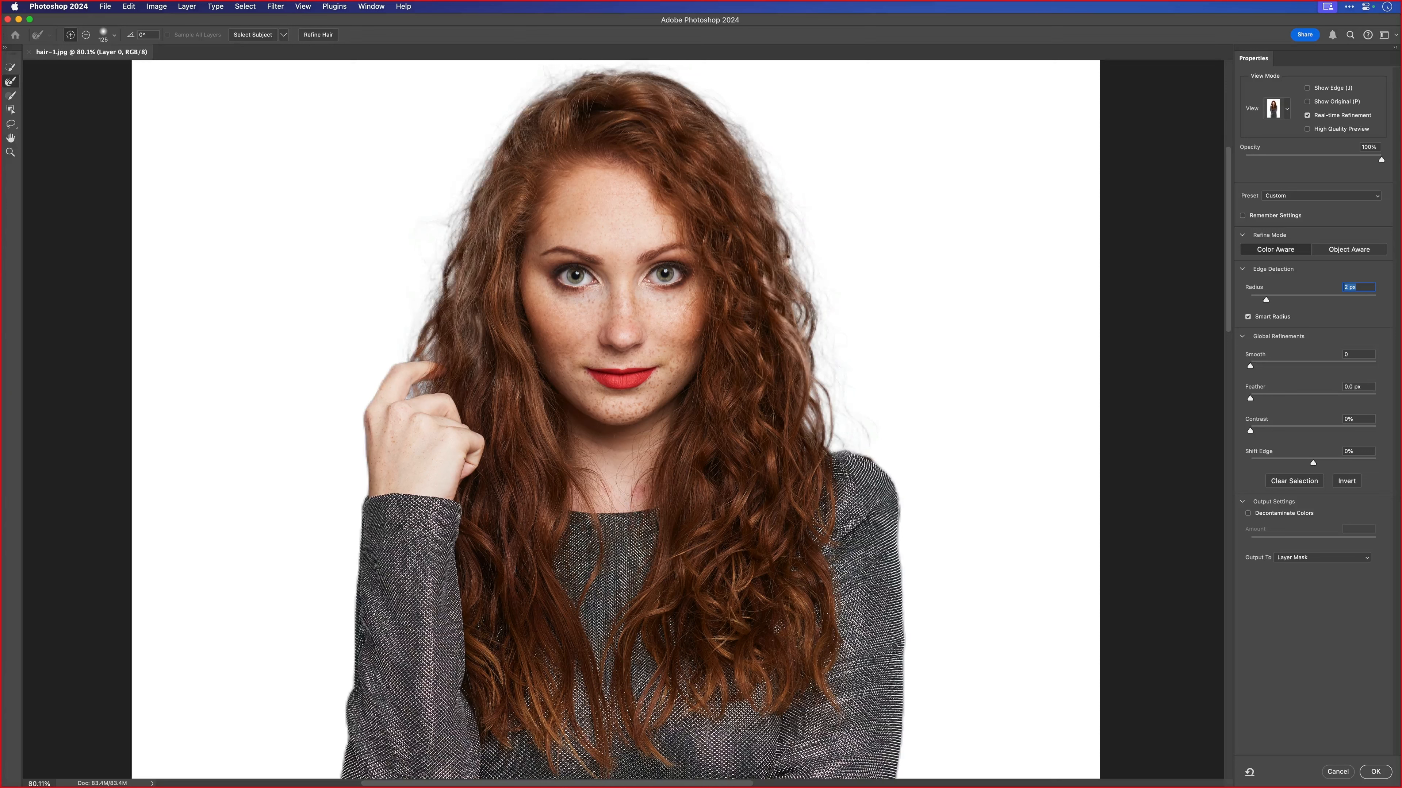
key(bracketright)
drag(796, 261, 850, 416)
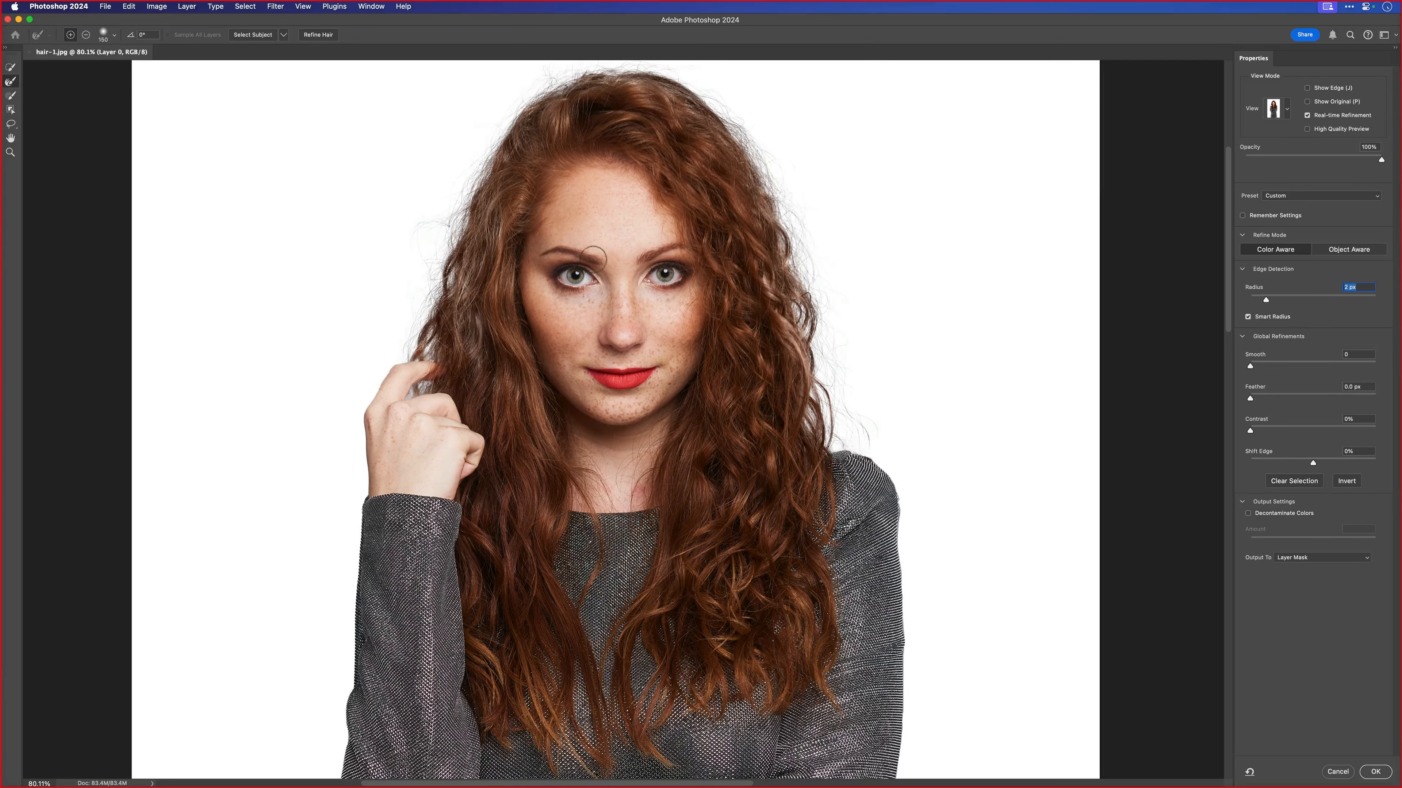
- Inspect the hair strands in the Black & White view and check the cutout in the Onion Skin view
scroll(574, 309, up, 2)
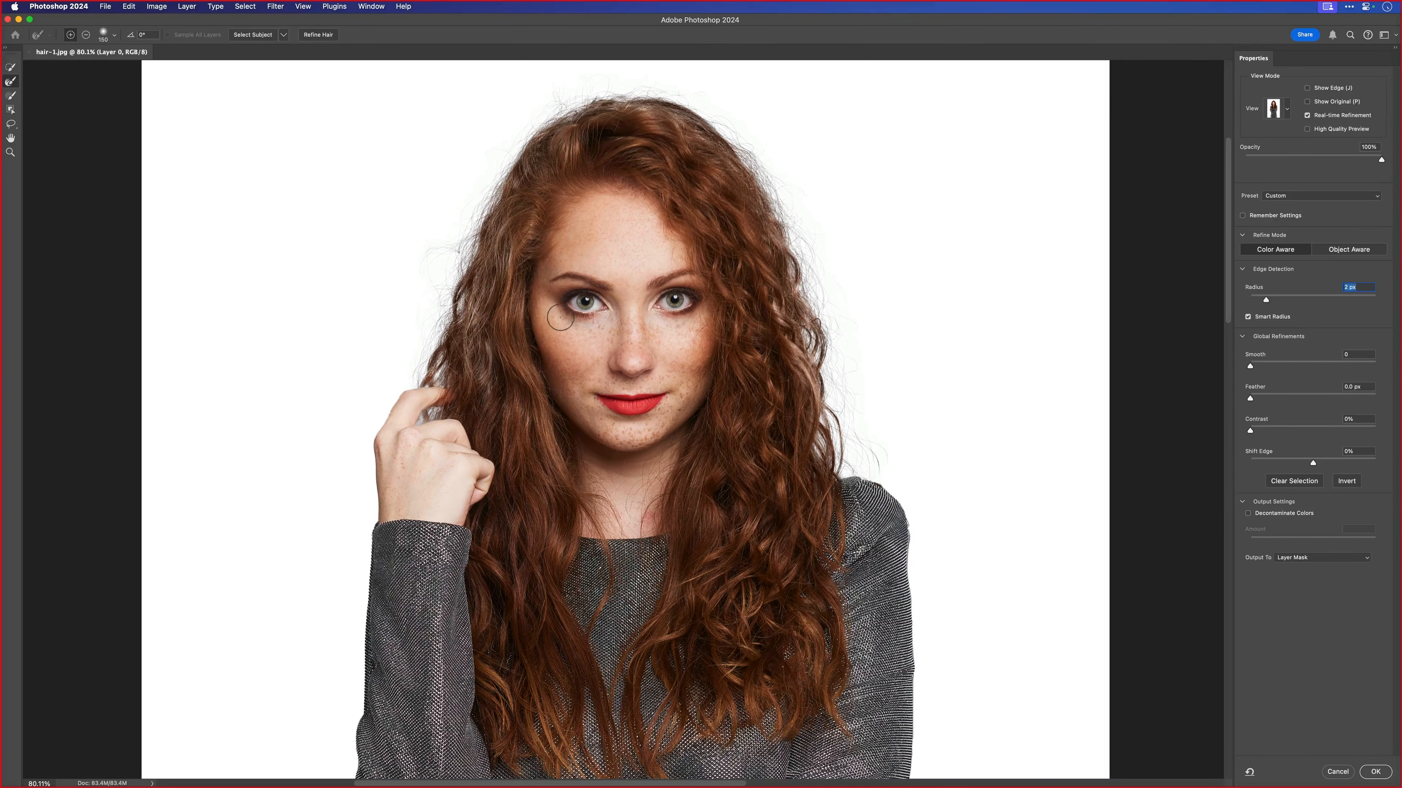
click(1284, 111)
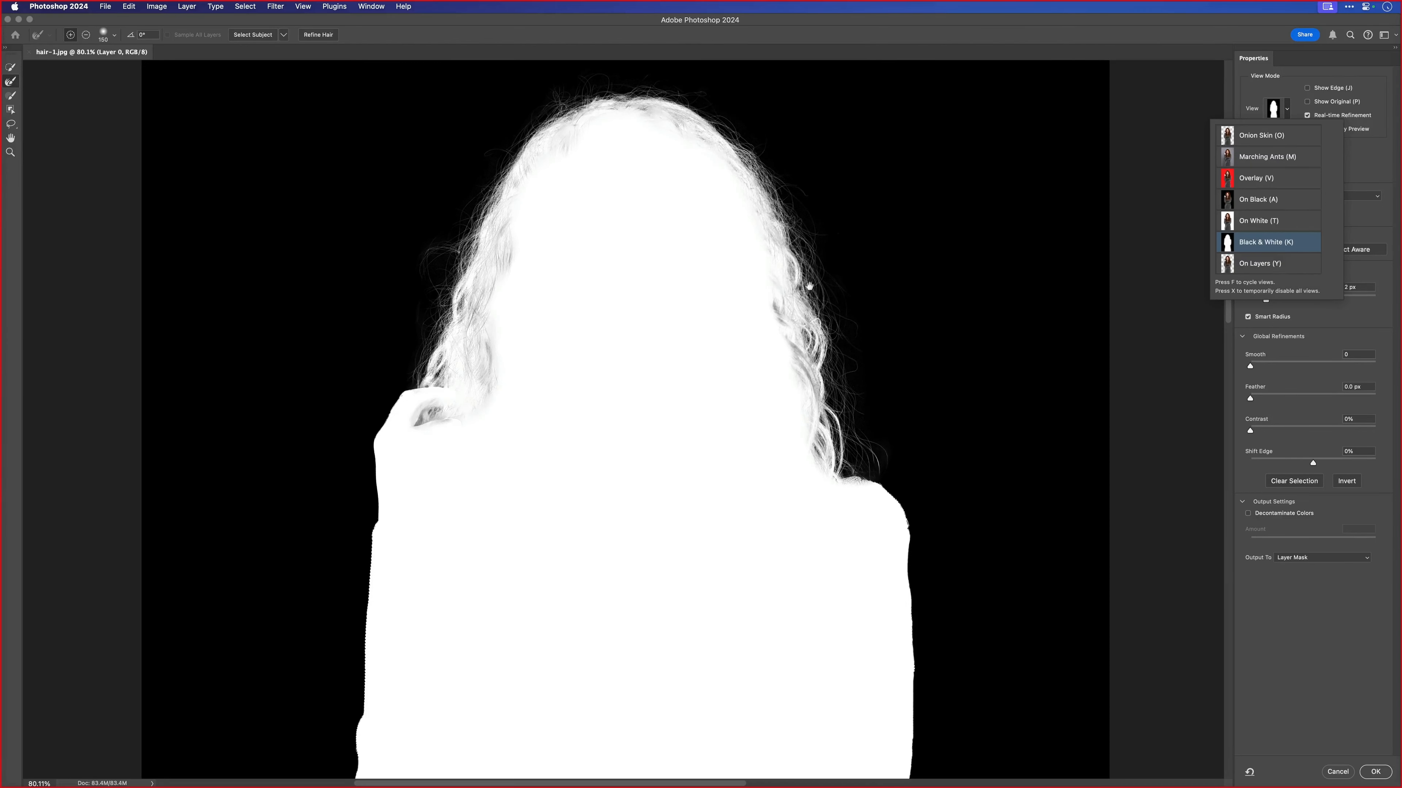
scroll(833, 301, up, 5)
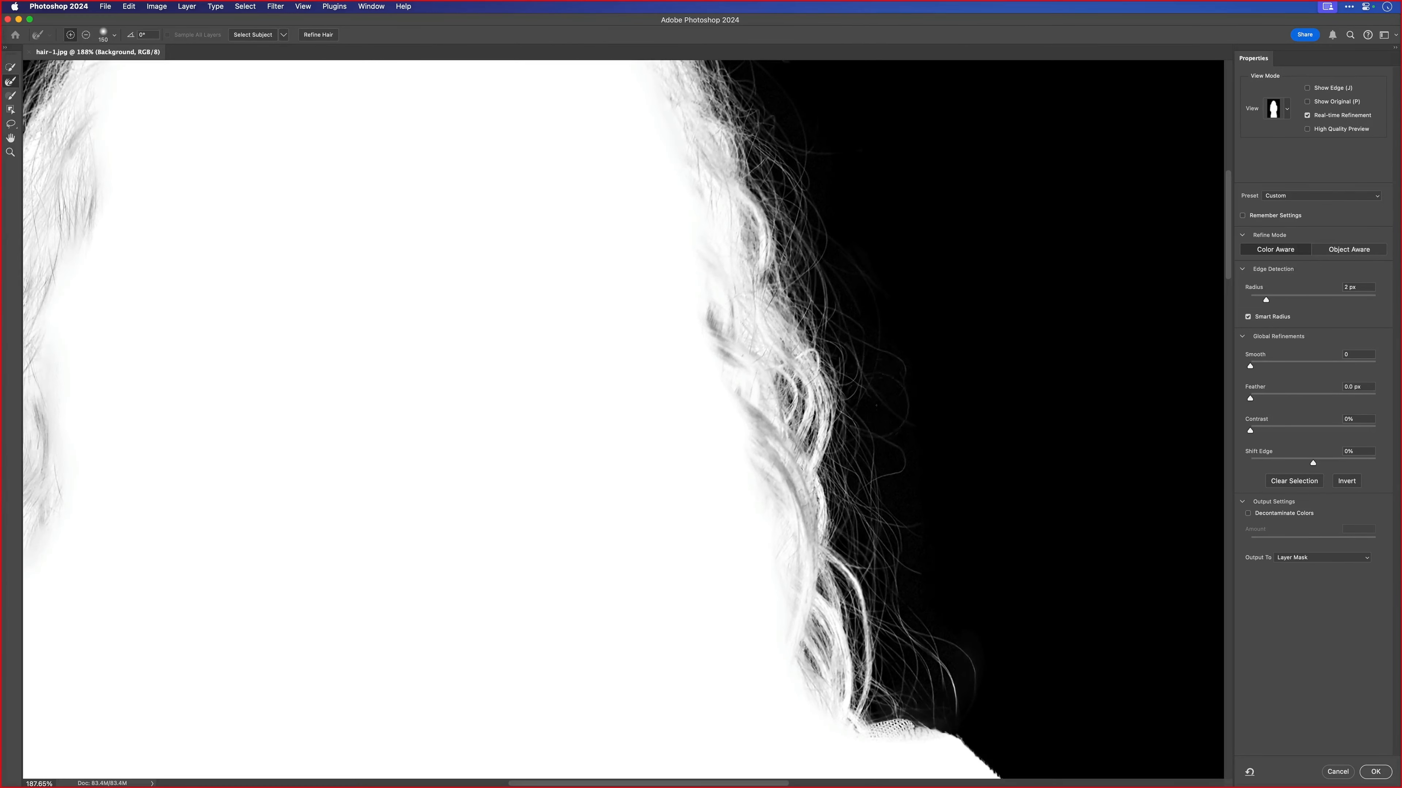
scroll(902, 398, down, 5)
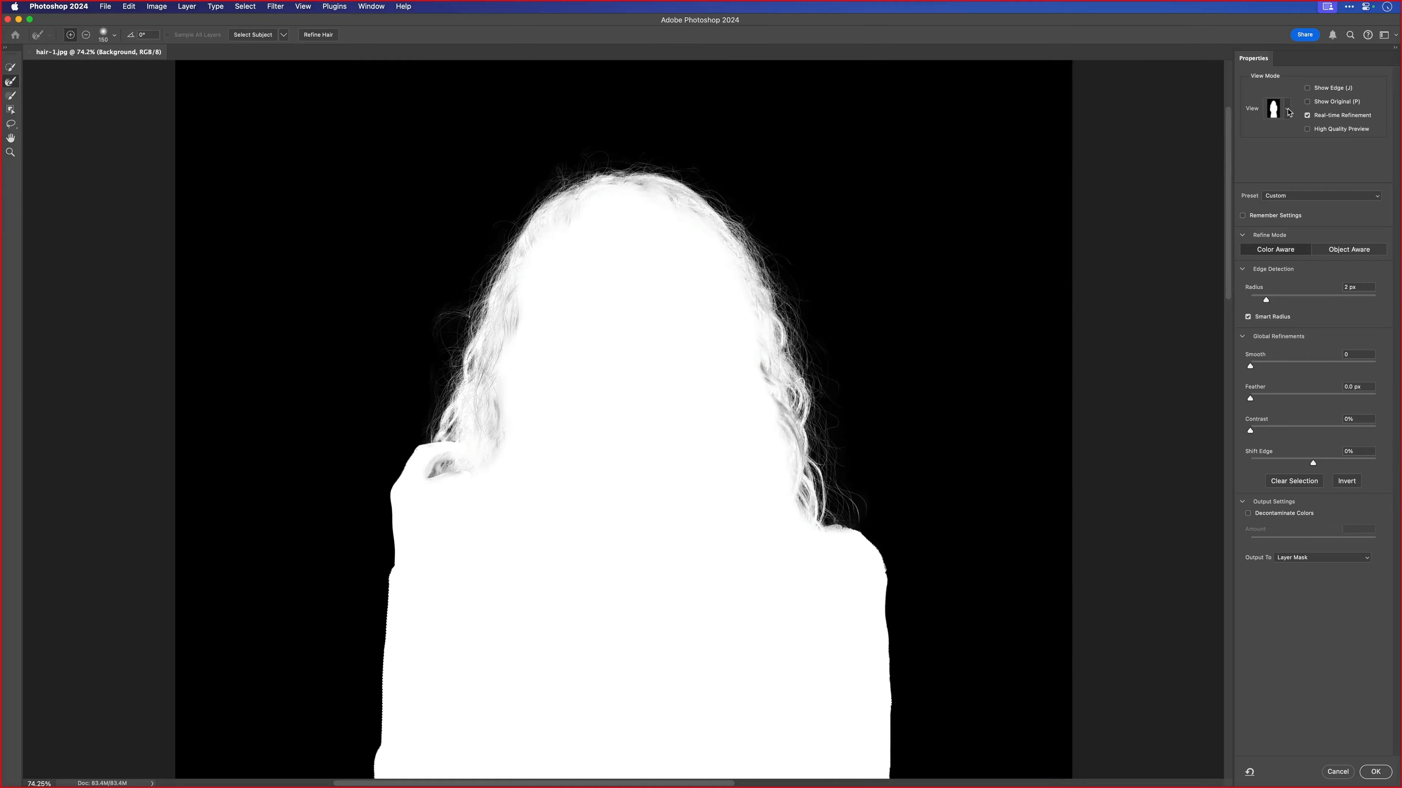
click(1287, 109)
click(1250, 138)
key(space)
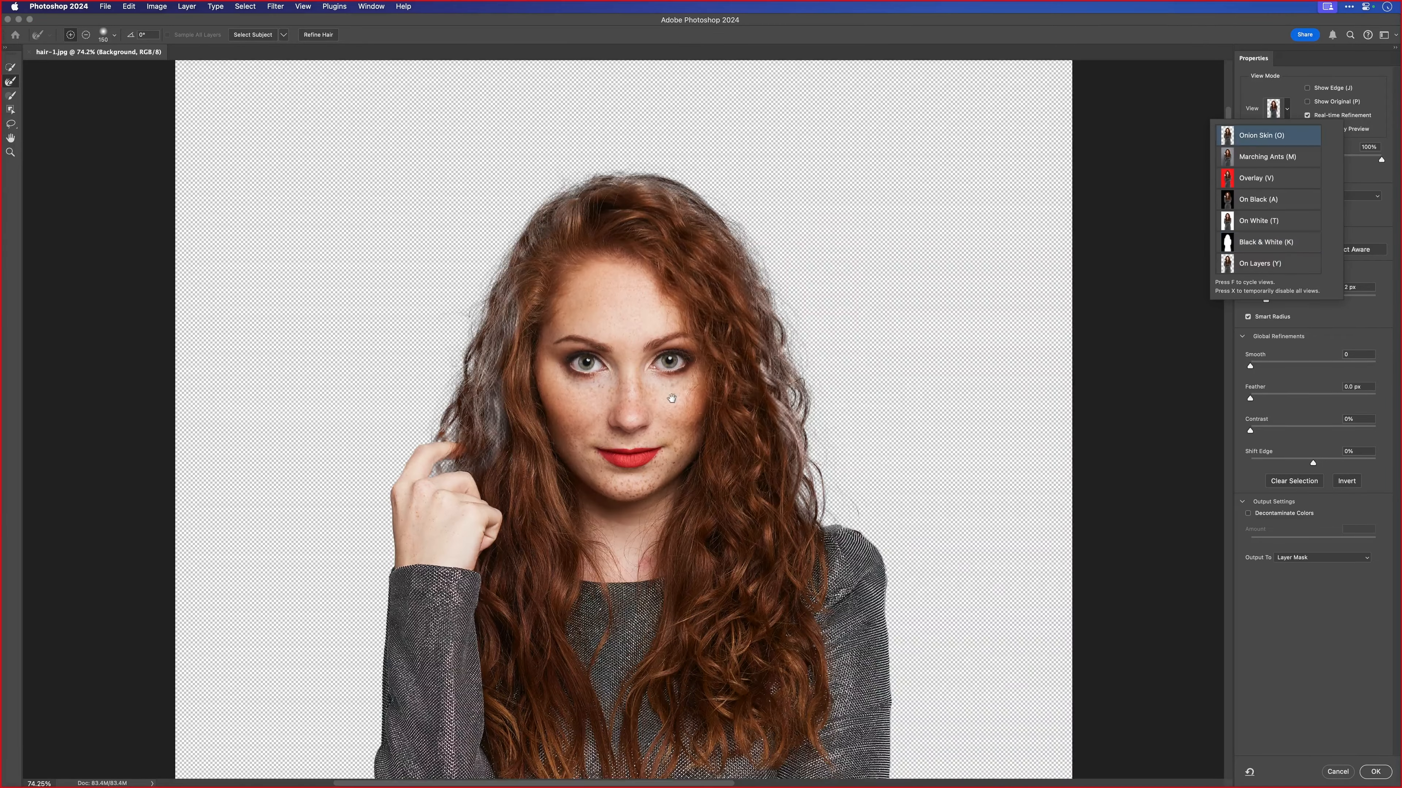
drag(671, 397, 649, 275)
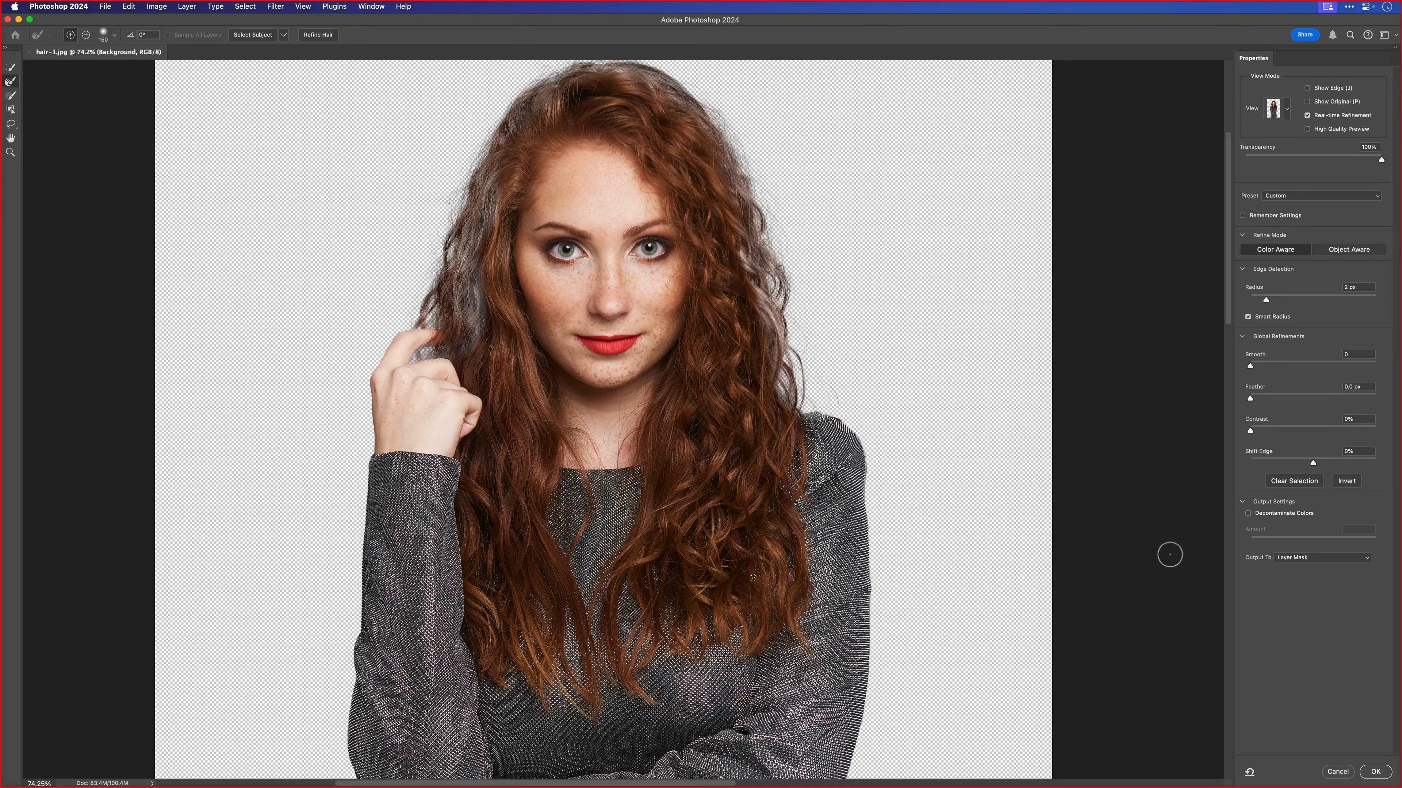
- Output the refined selection as a layer mask and bring the whole cutout into view
click(1302, 558)
click(1291, 559)
click(1374, 772)
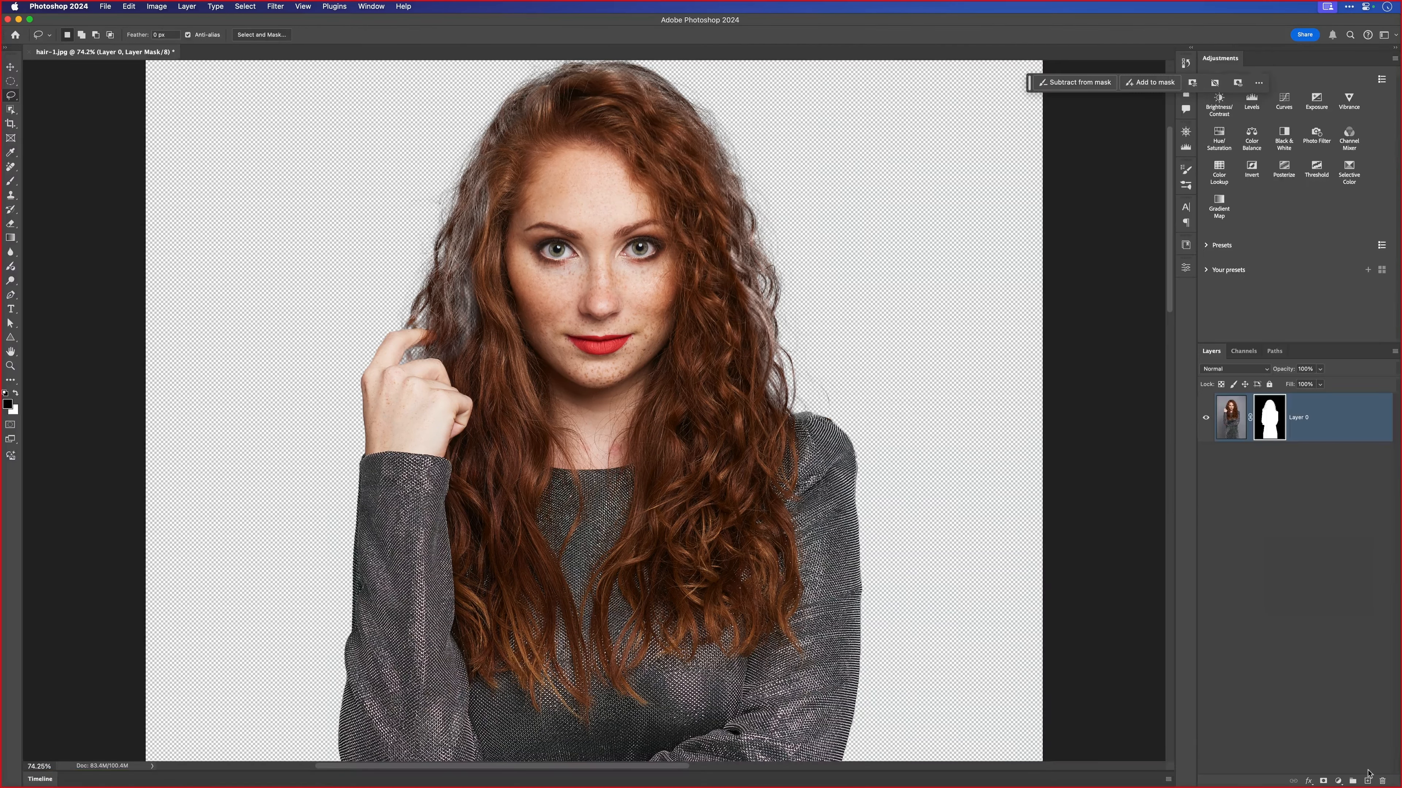
key(super+0)
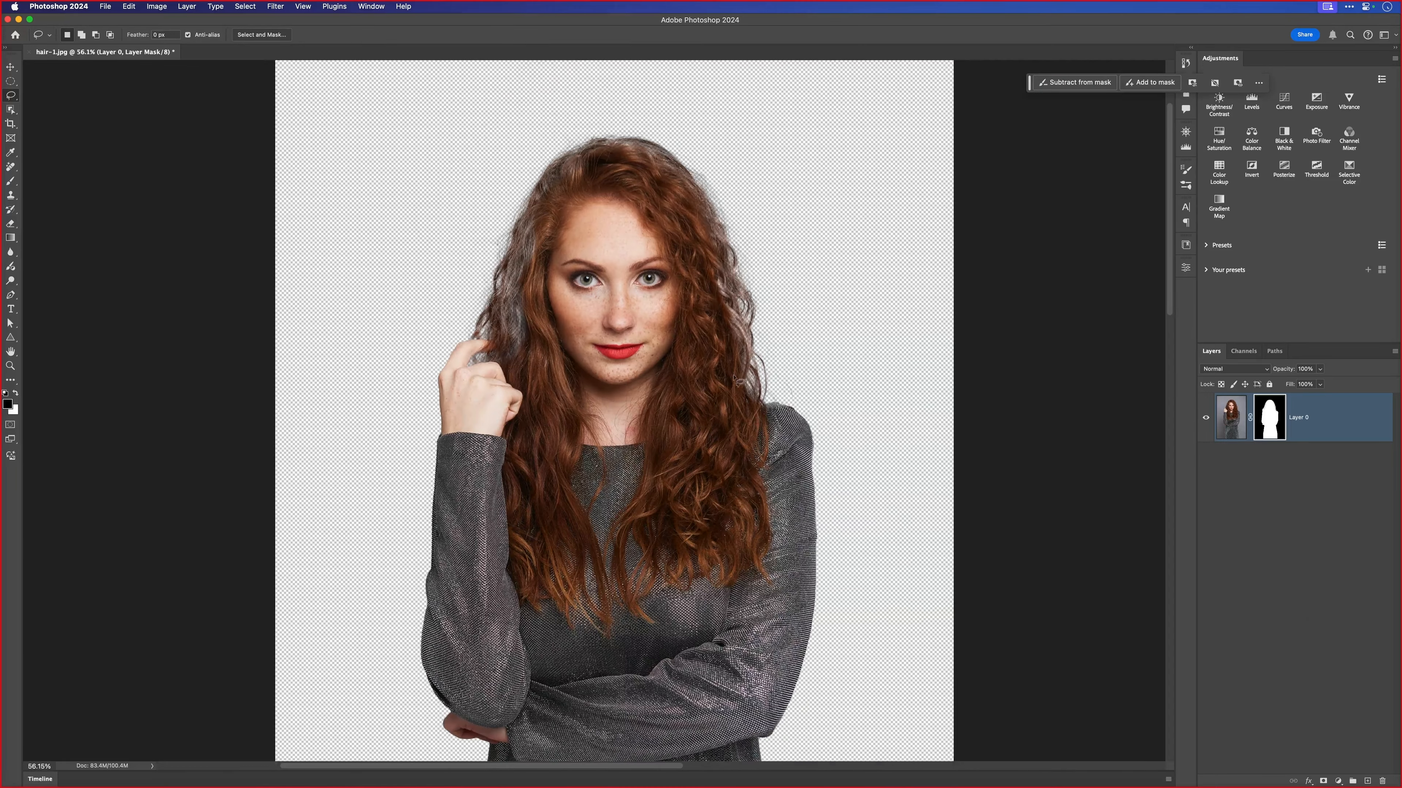
drag(637, 435, 611, 370)
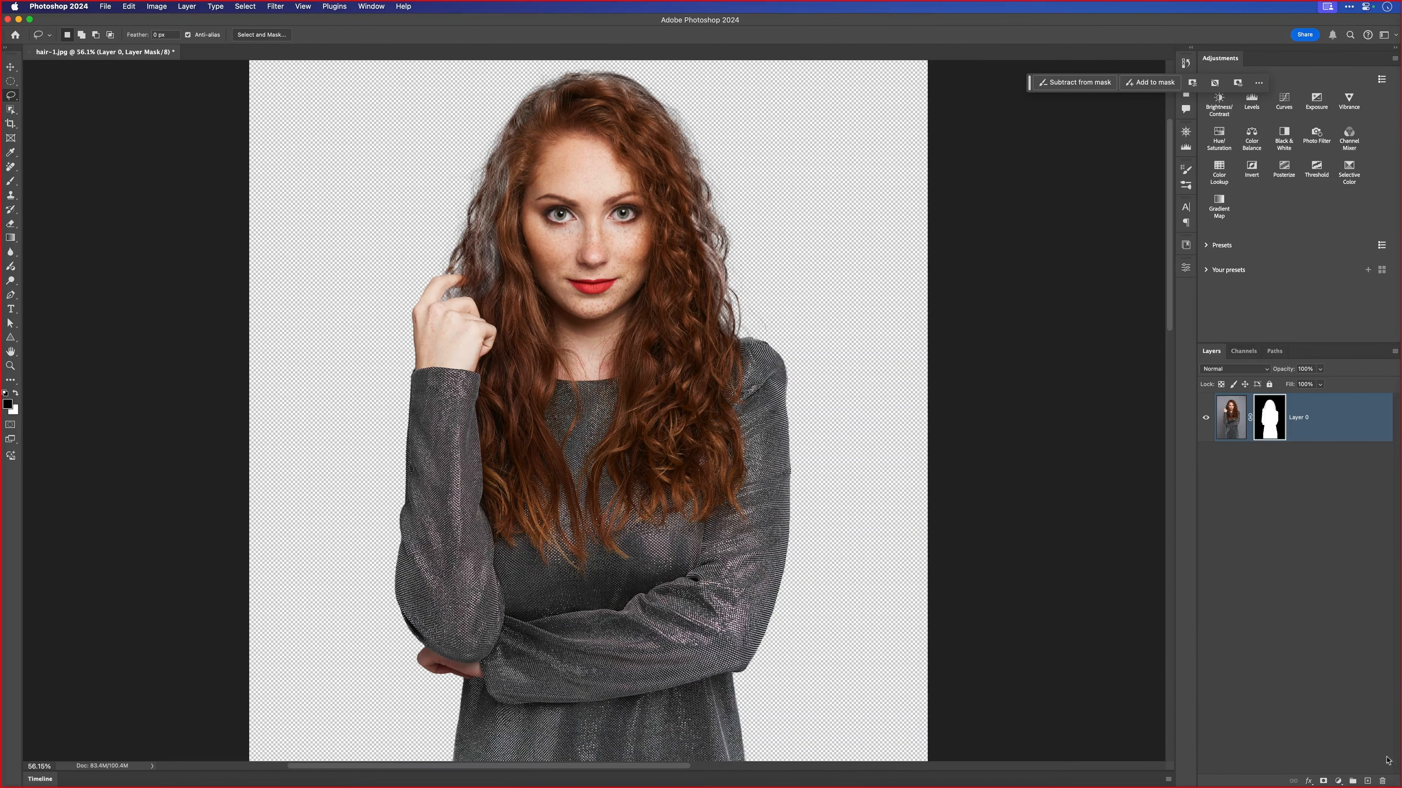
- Add a new layer beneath the cutout, fill it with white, and compare the cutout with and without it
click(1367, 781)
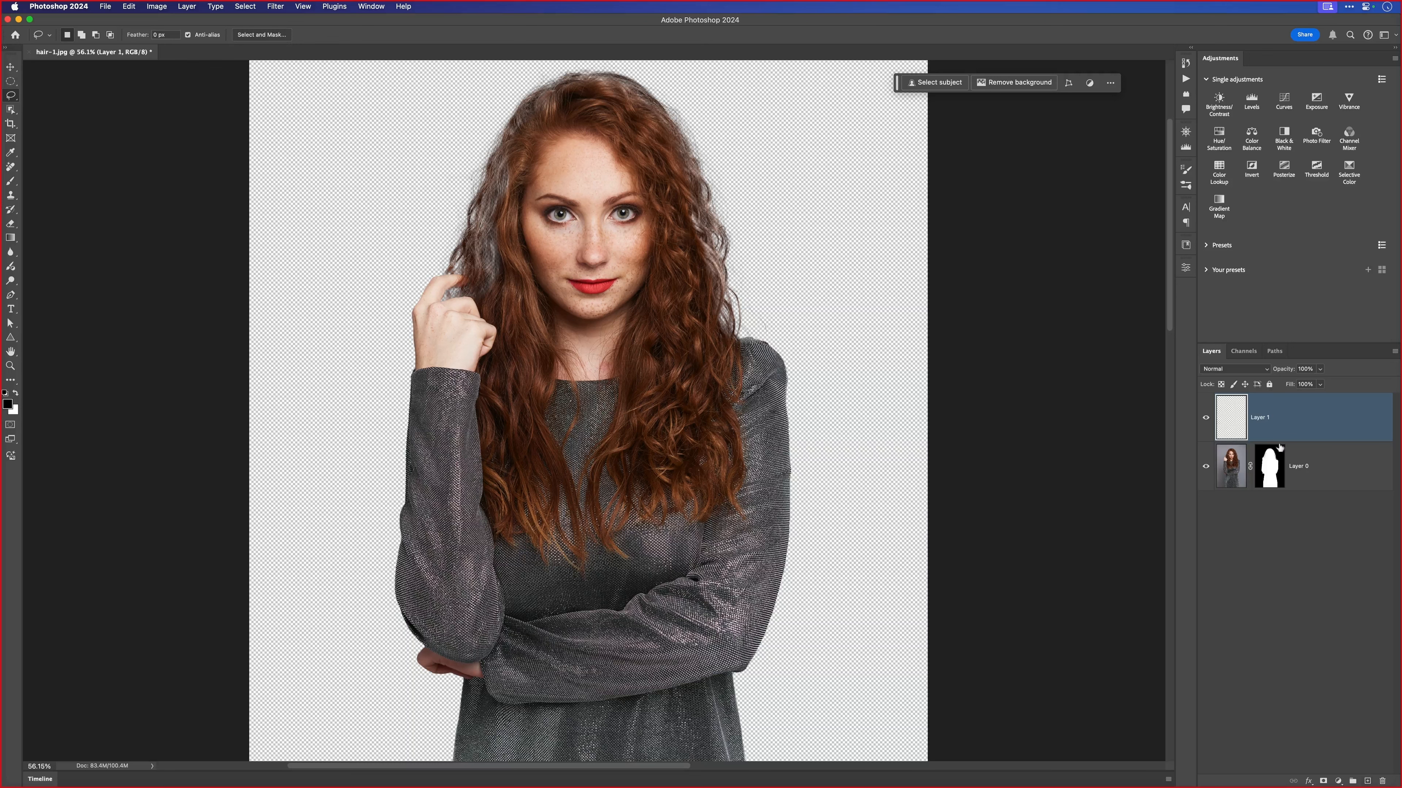
key(super+z)
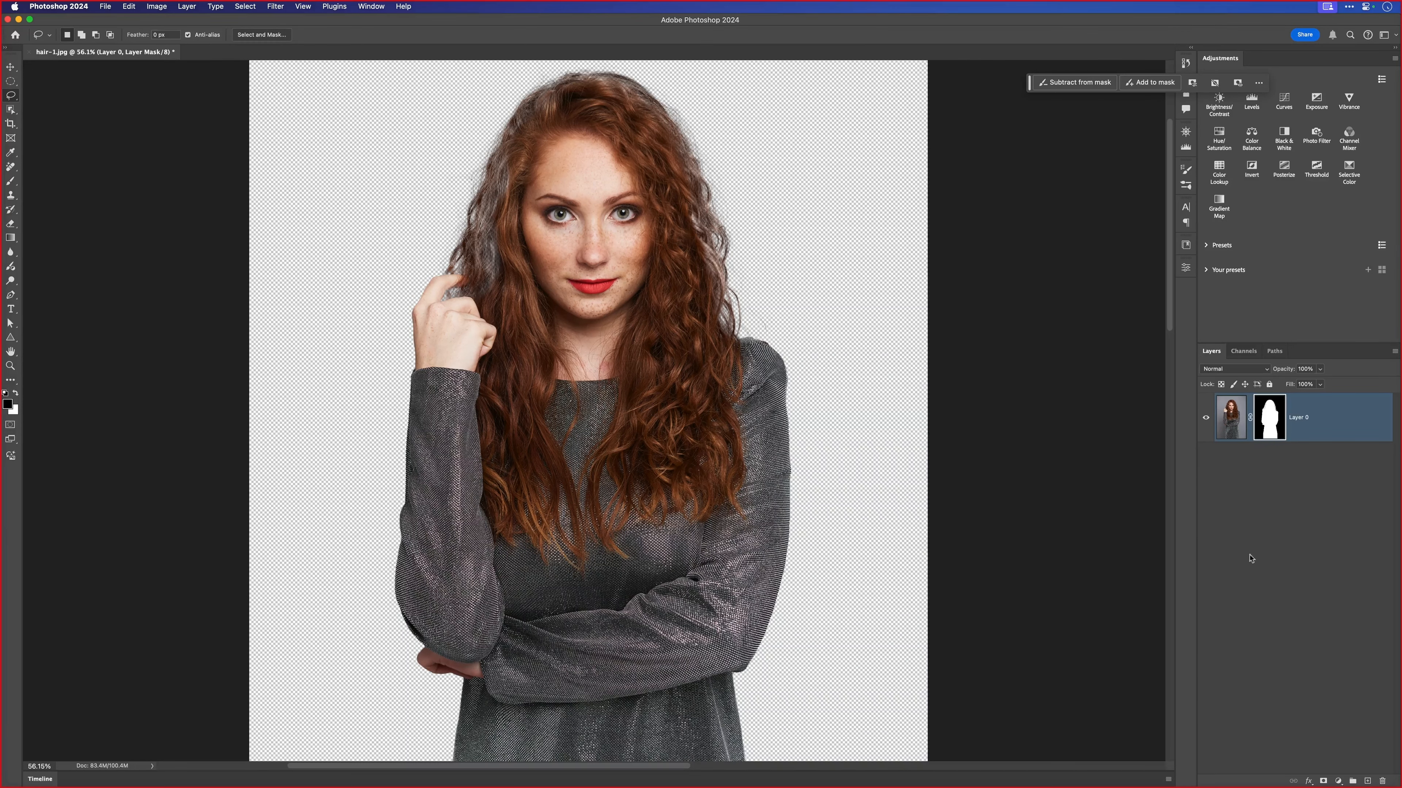
super+click(1366, 781)
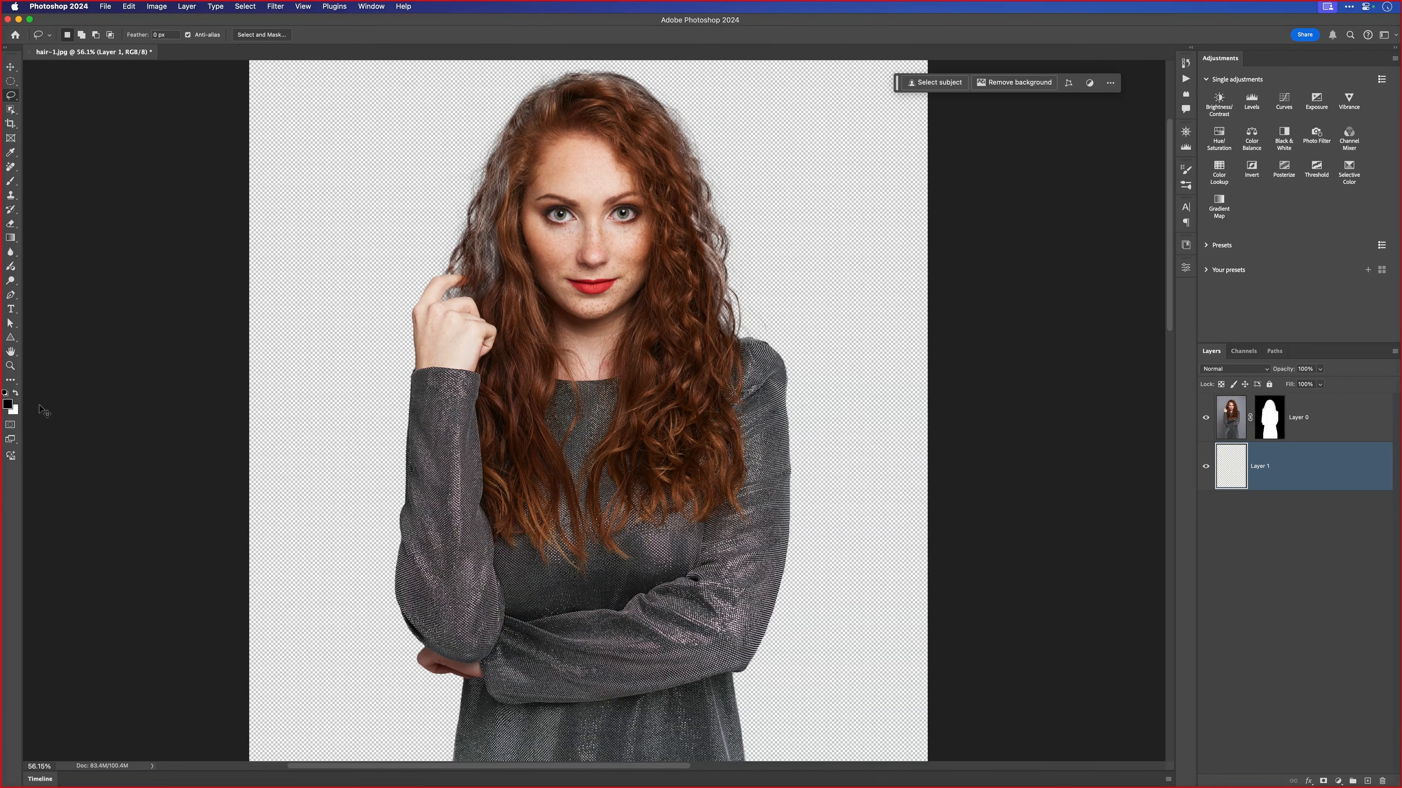
key(super+BackSpace)
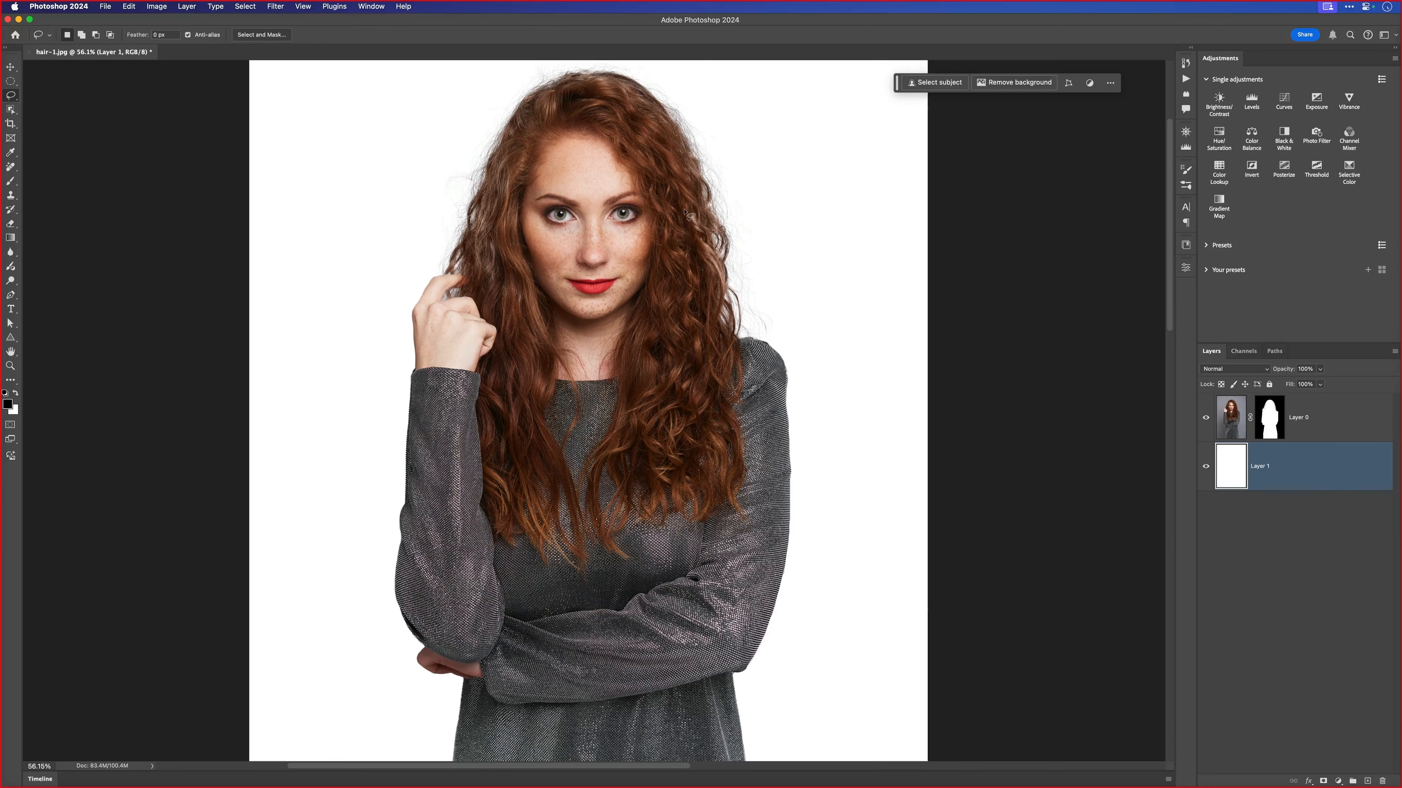
click(1205, 469)
click(1205, 468)
- Duplicate the masked cutout layer to strengthen the fine hair, and compare the result with the copy hidden and shown
click(1230, 429)
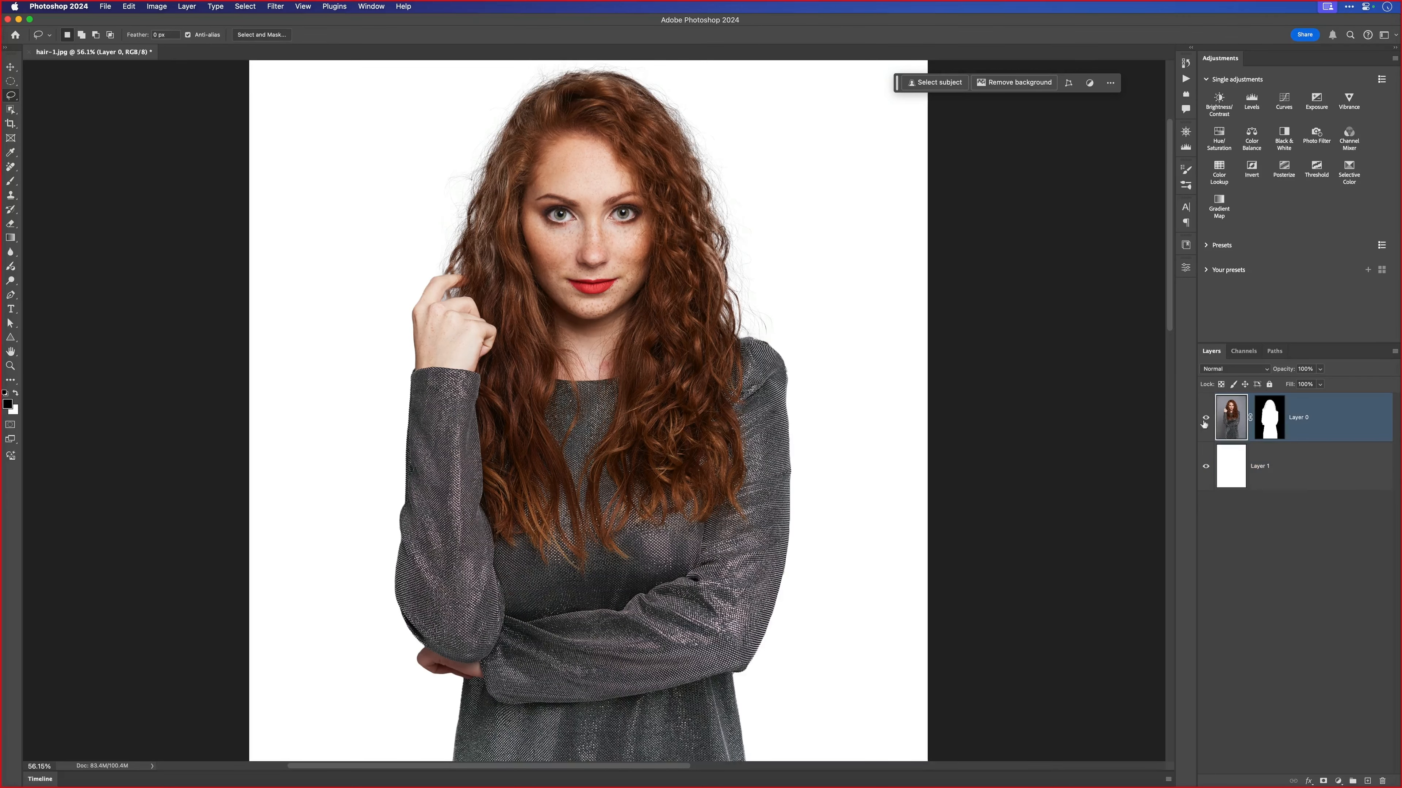
drag(645, 237, 644, 287)
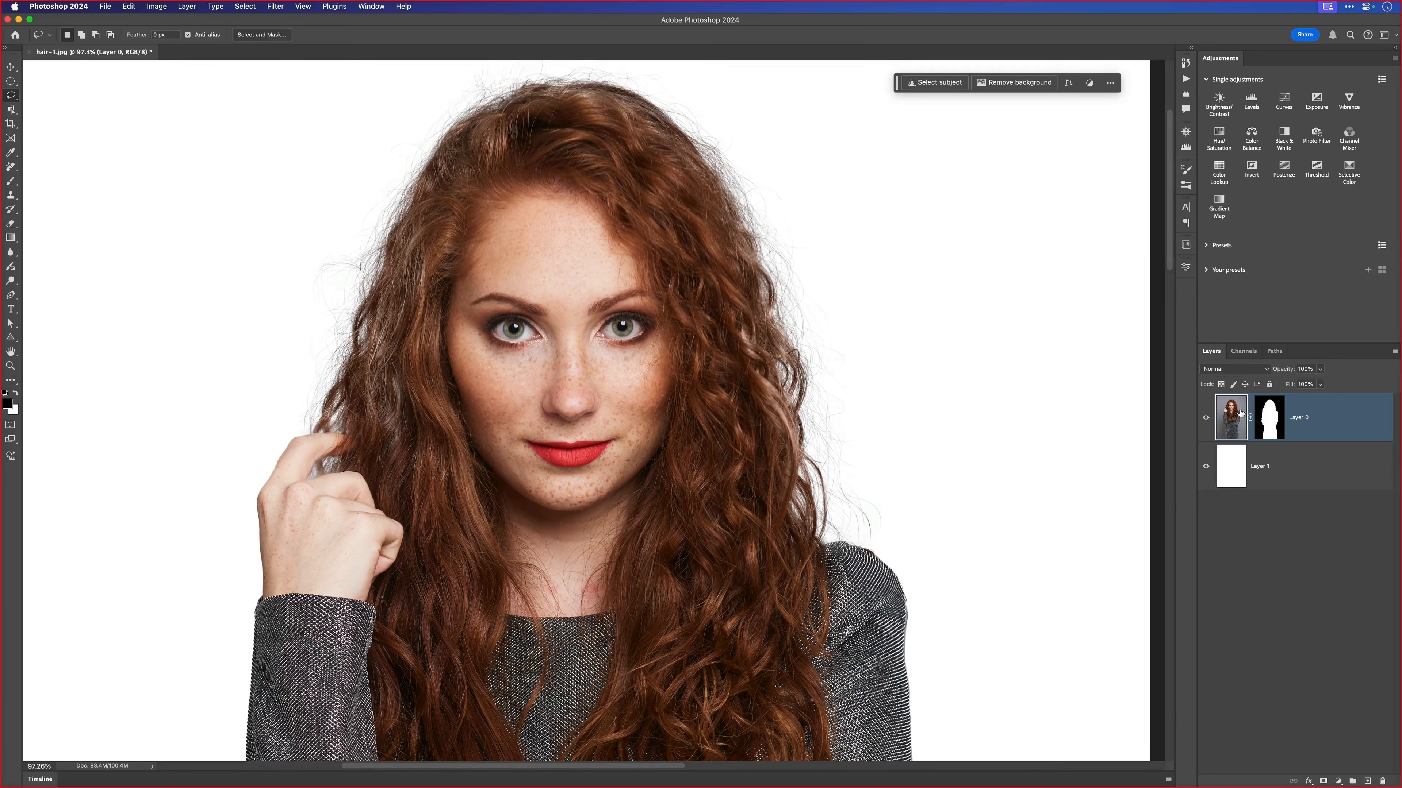
key(super+j)
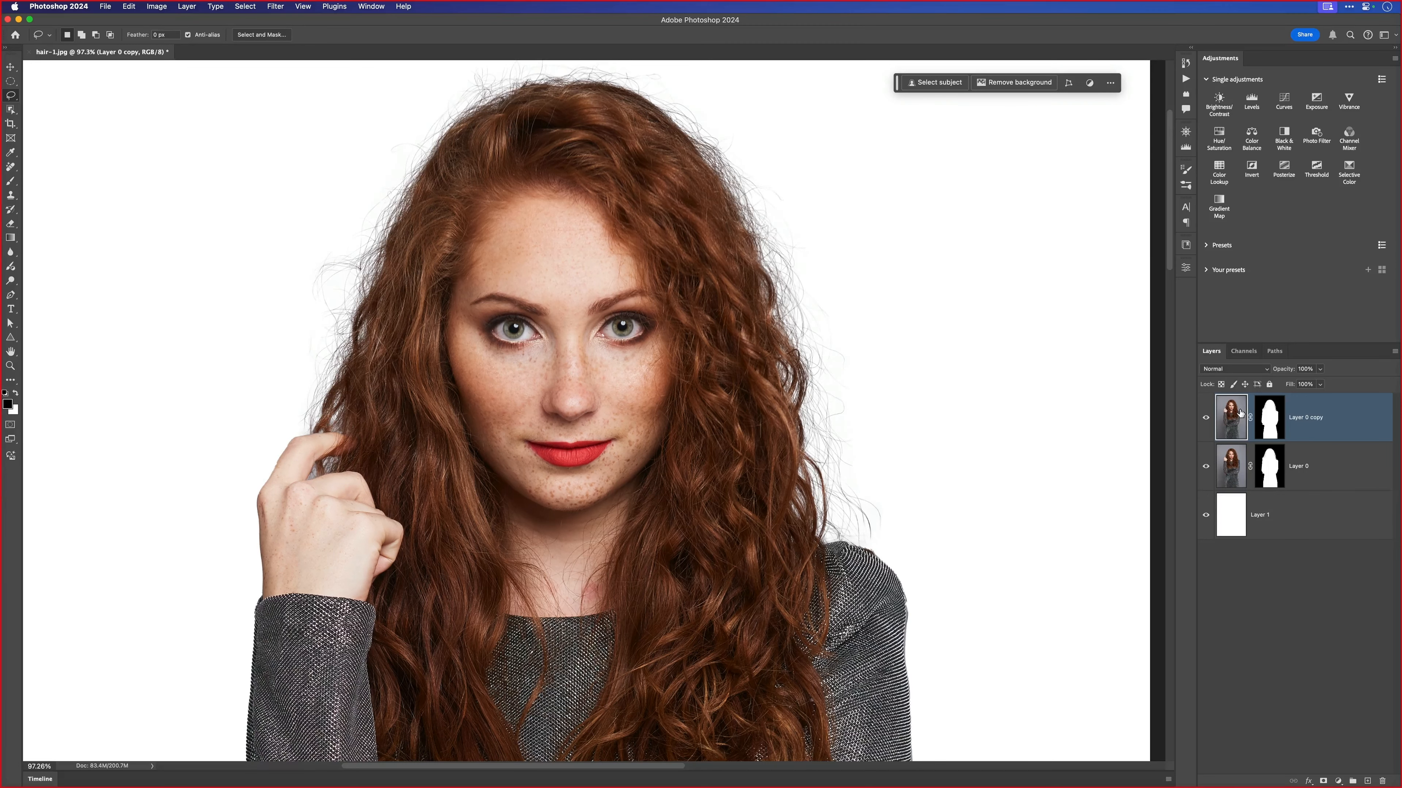
click(1206, 417)
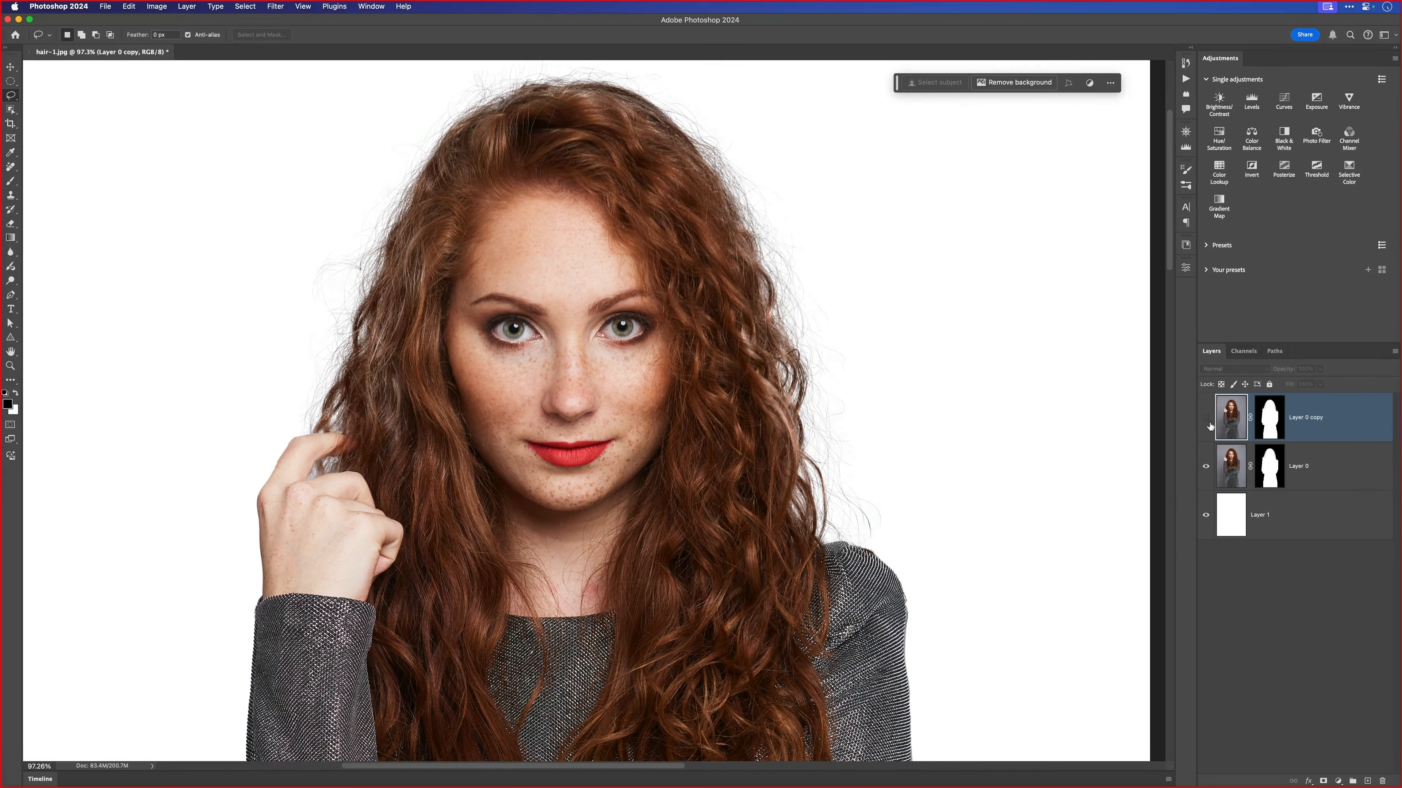
click(1205, 418)
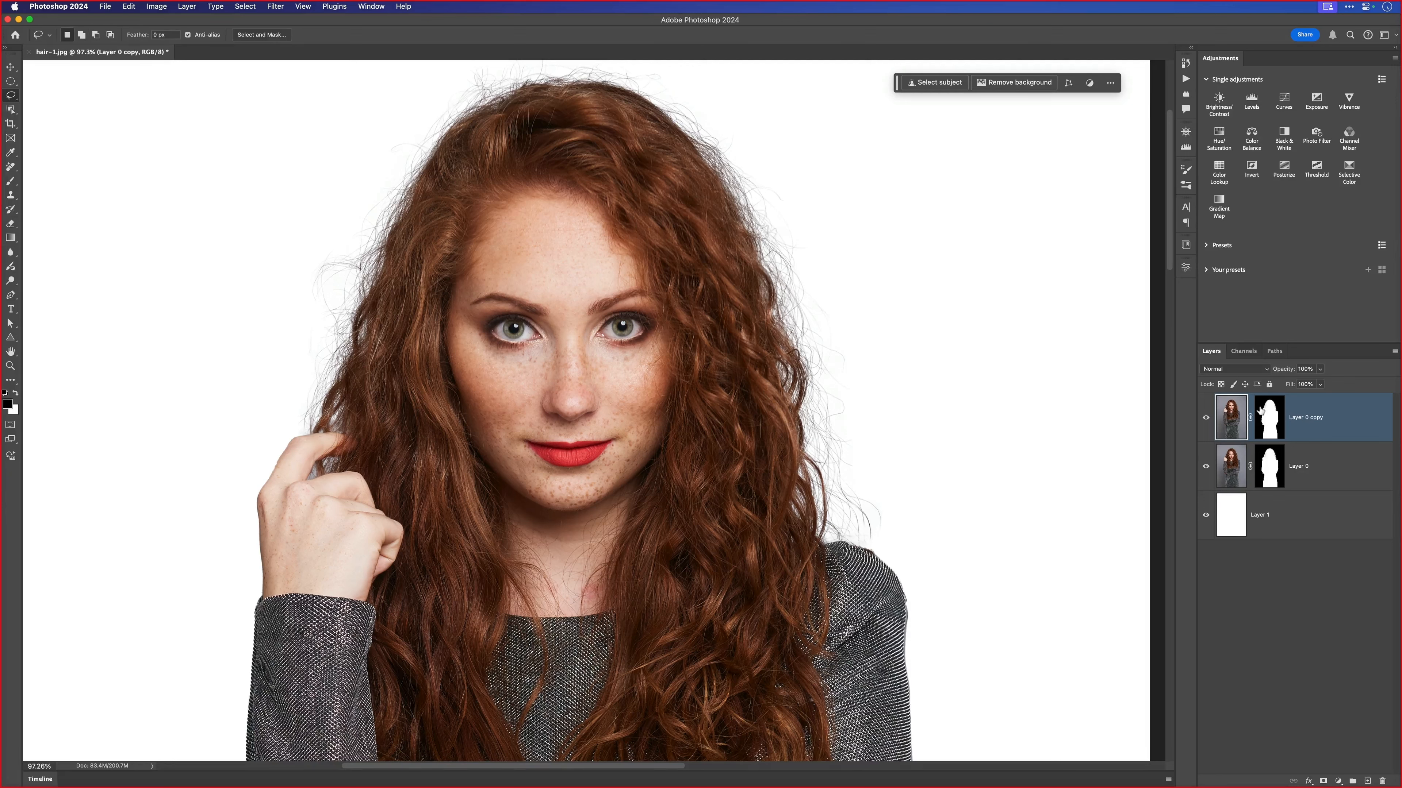
- Group the two masked cutout layers into a new group named "cut out"
shift+click(1331, 471)
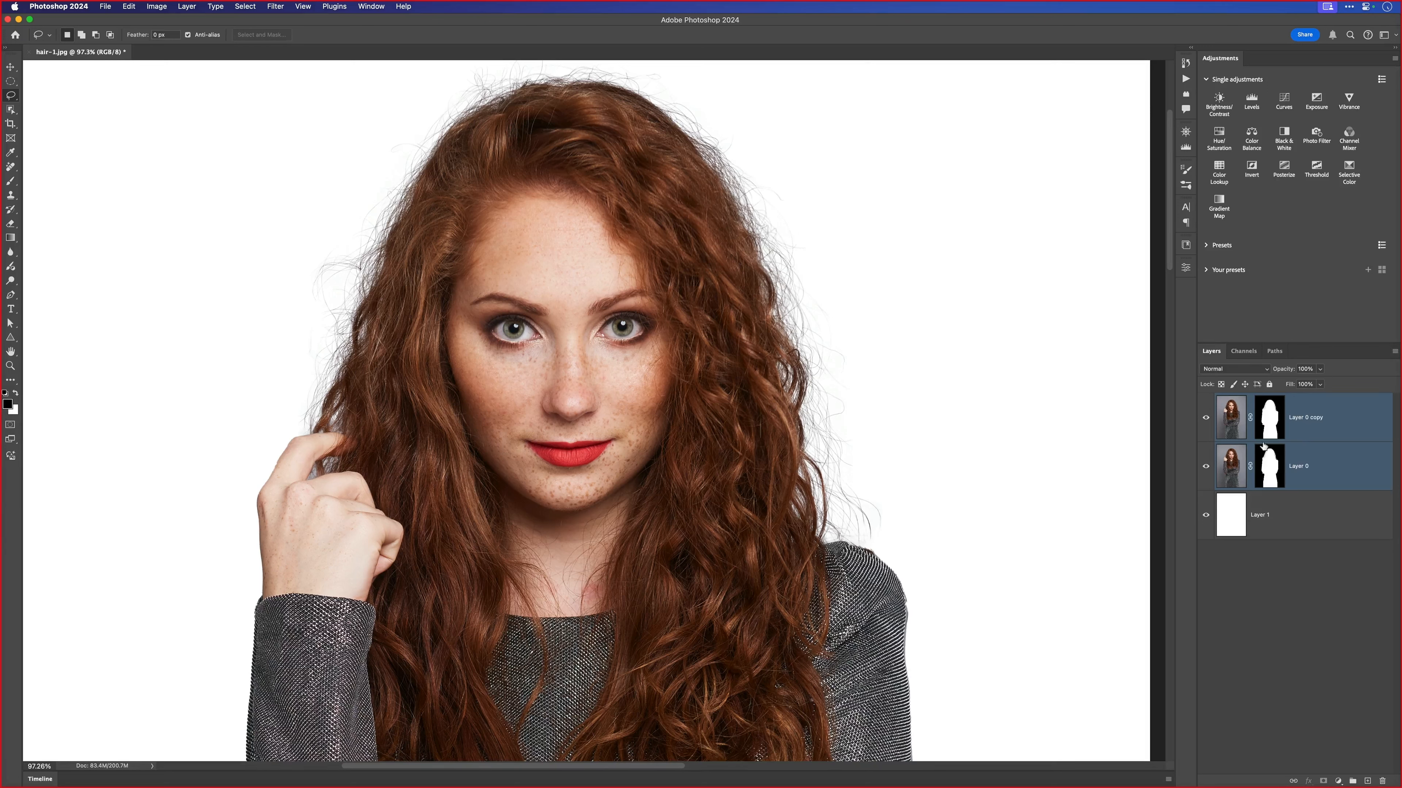
click(1394, 356)
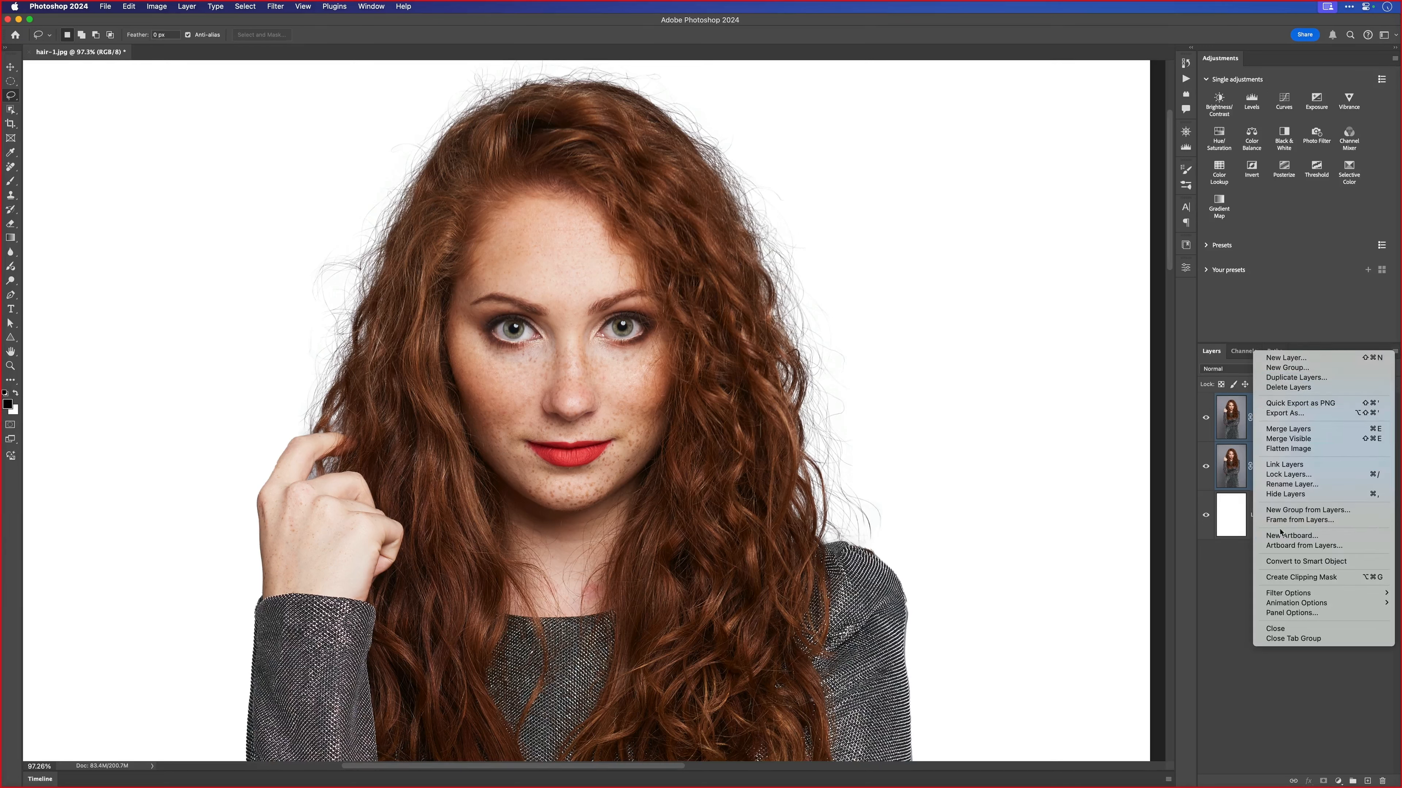
click(1287, 515)
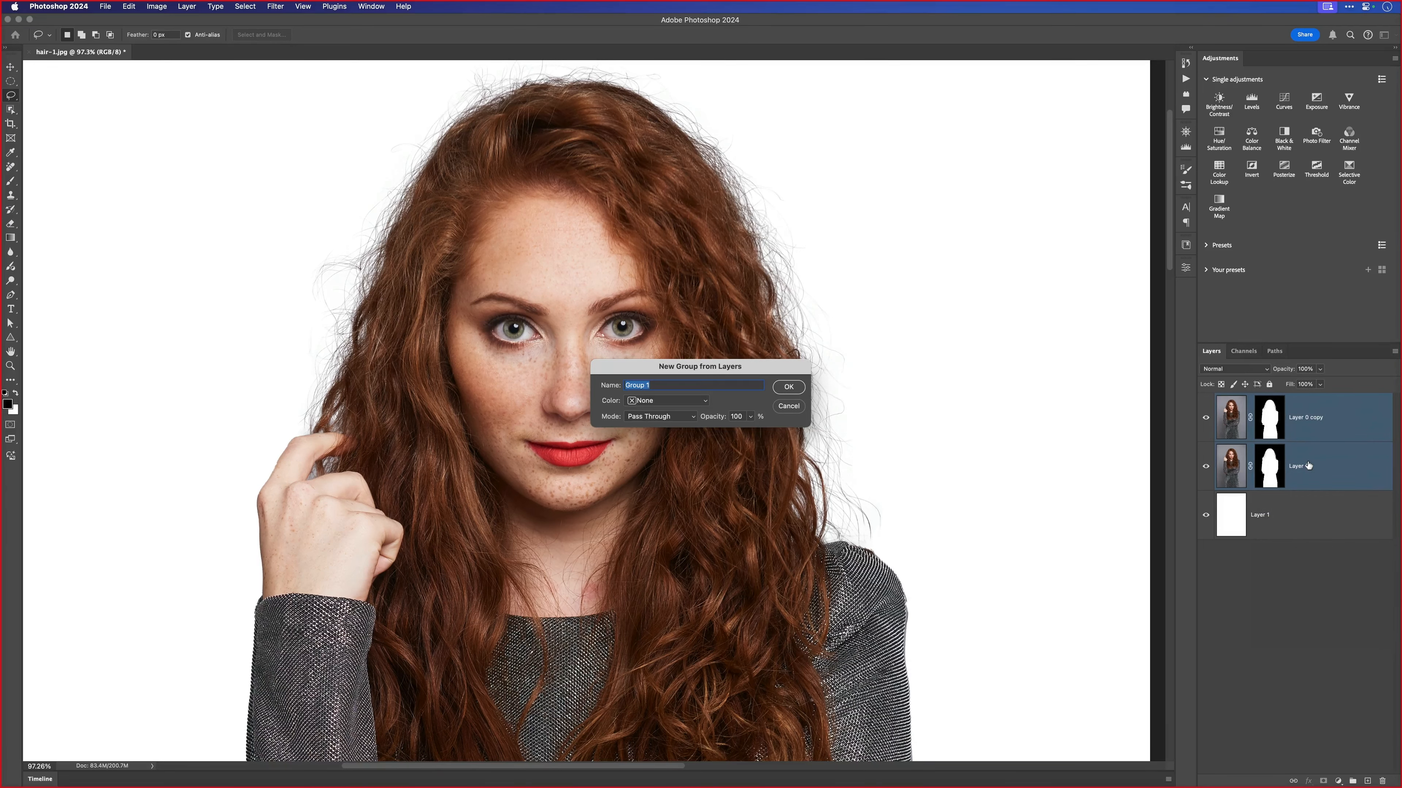
text(cut out)
key(Return)
key(v)
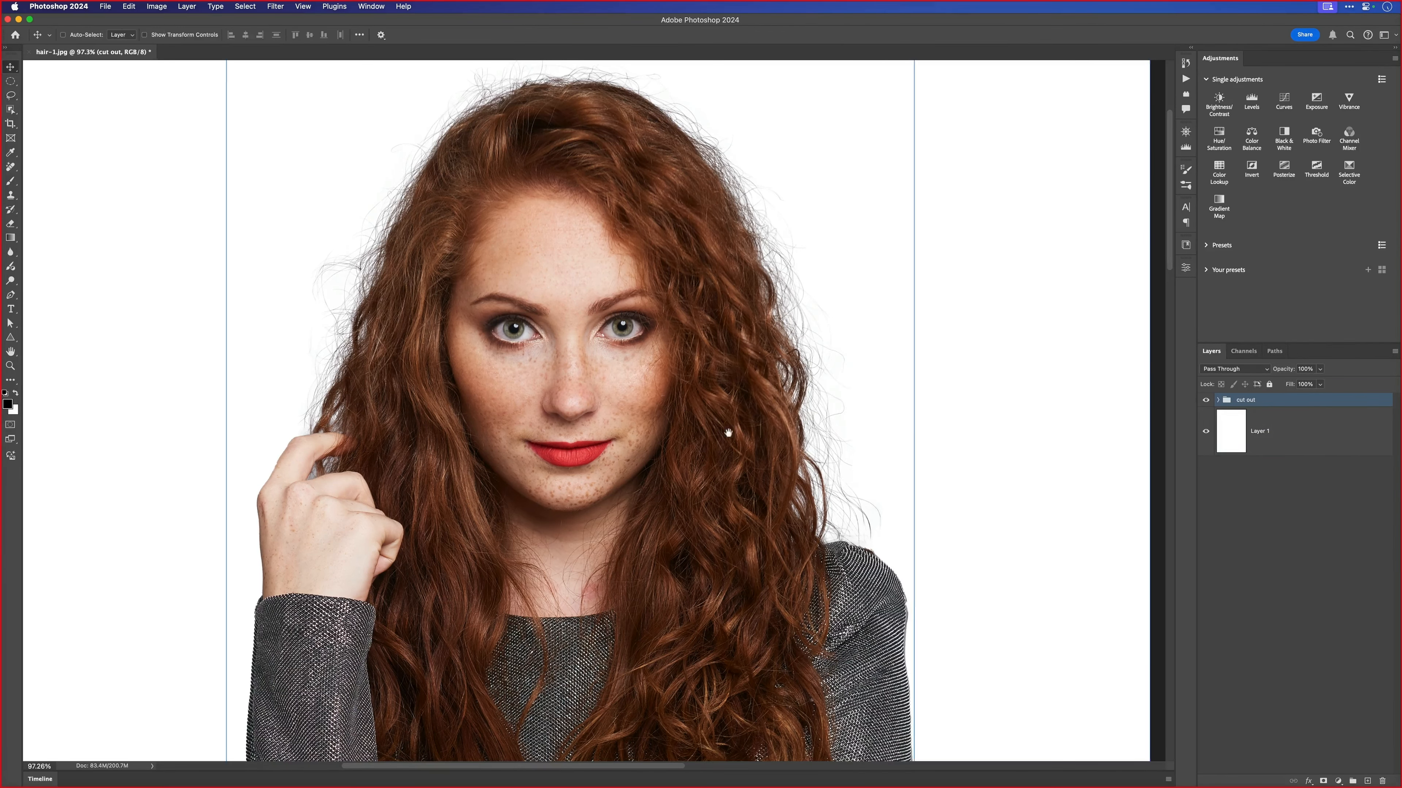
drag(729, 433, 658, 436)
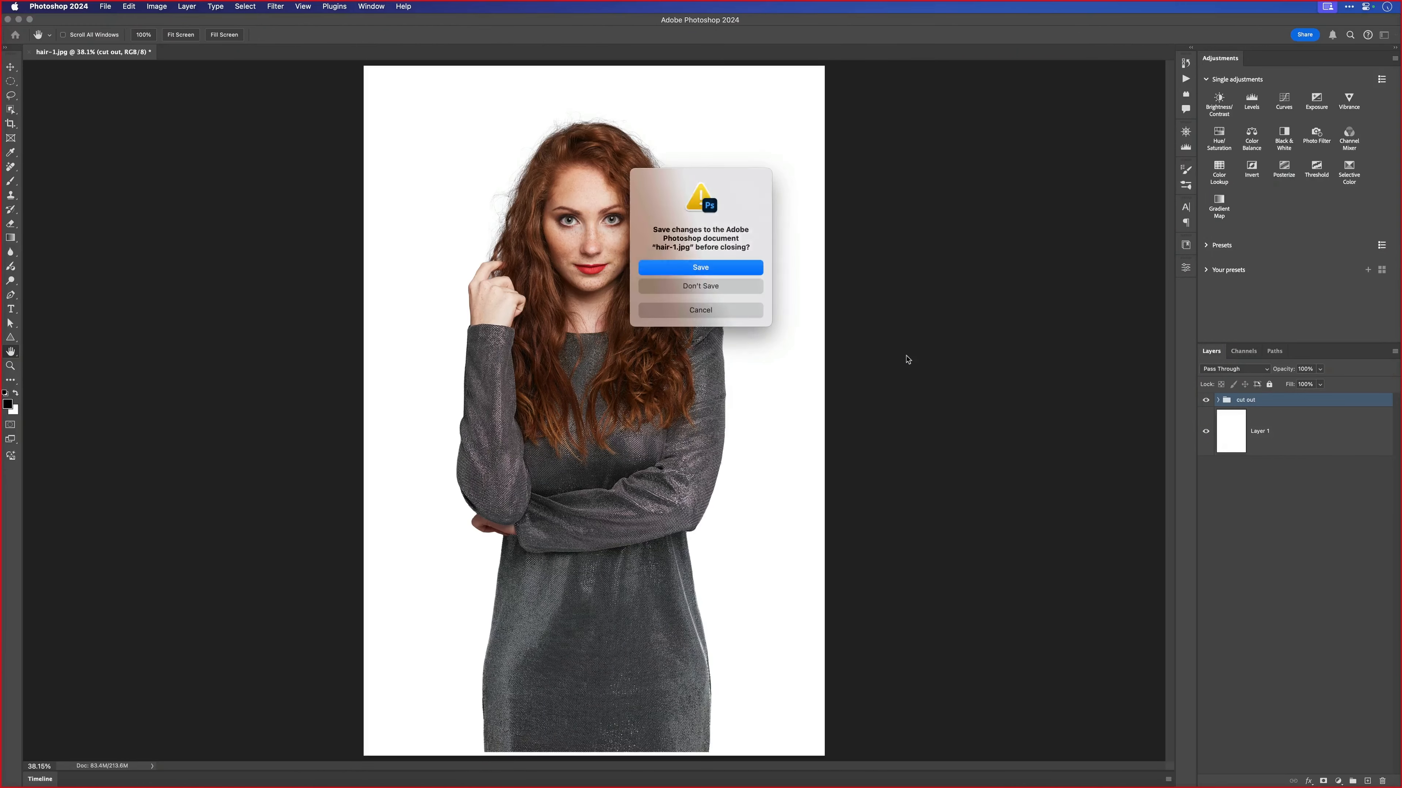
- Open the hair.tif image from the hair folder
key(super+d)
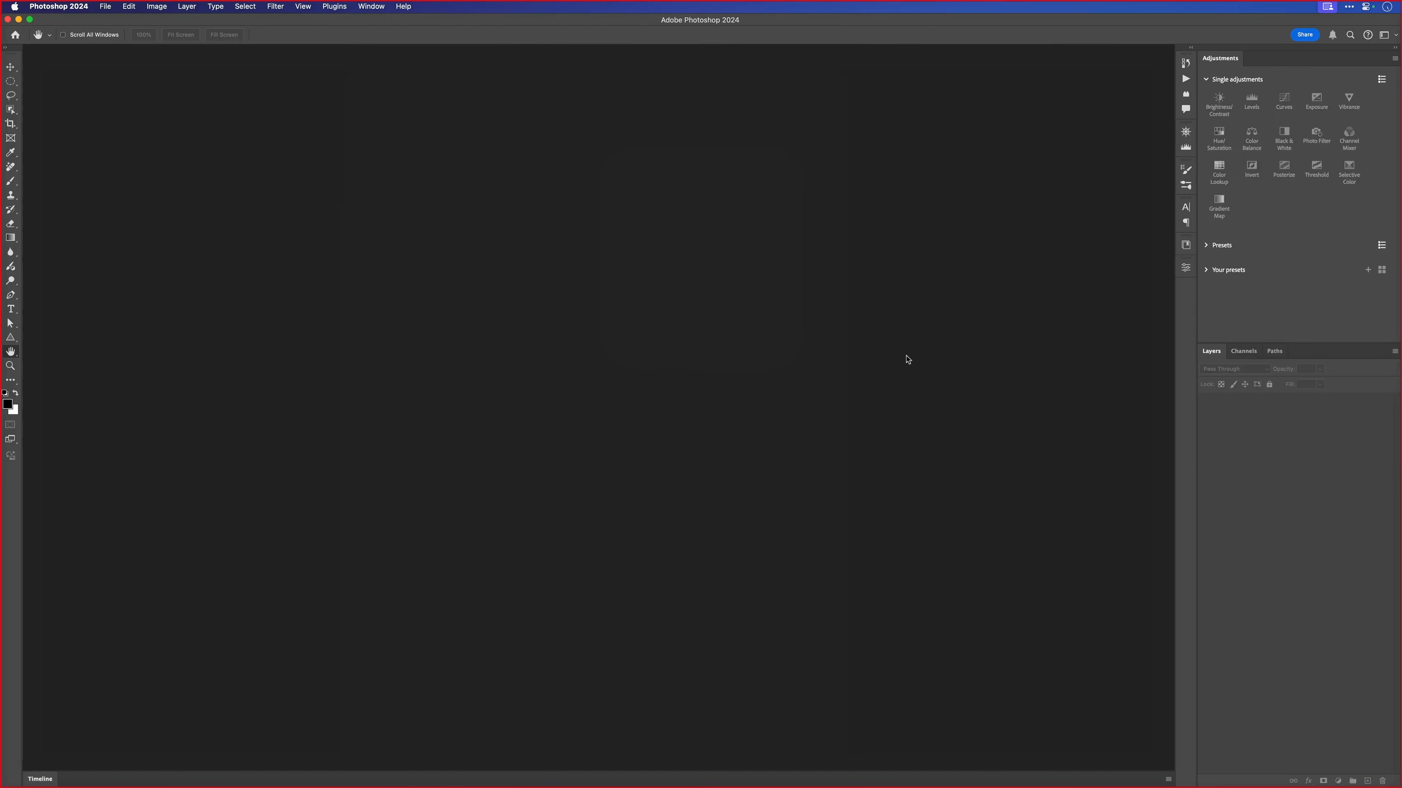
key(super+o)
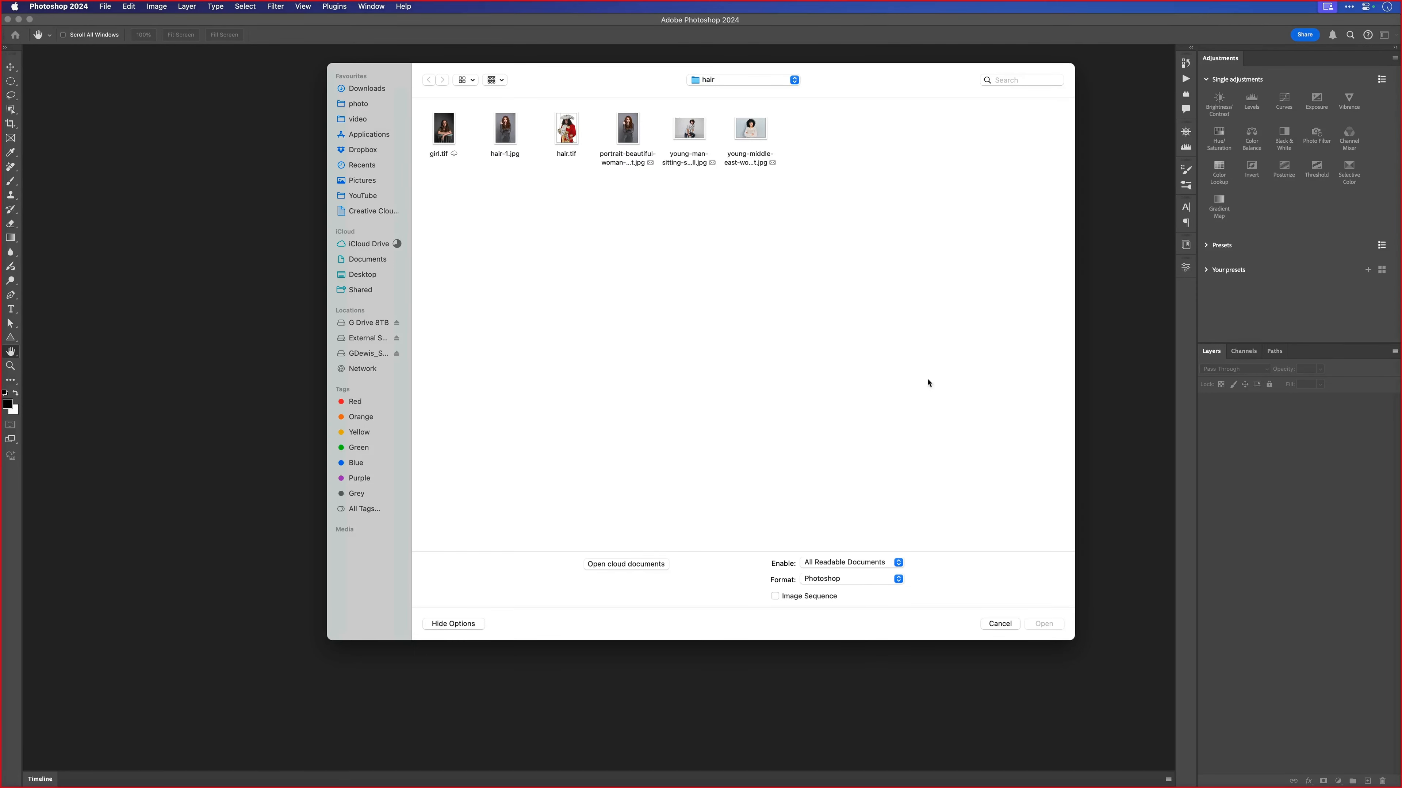
click(564, 134)
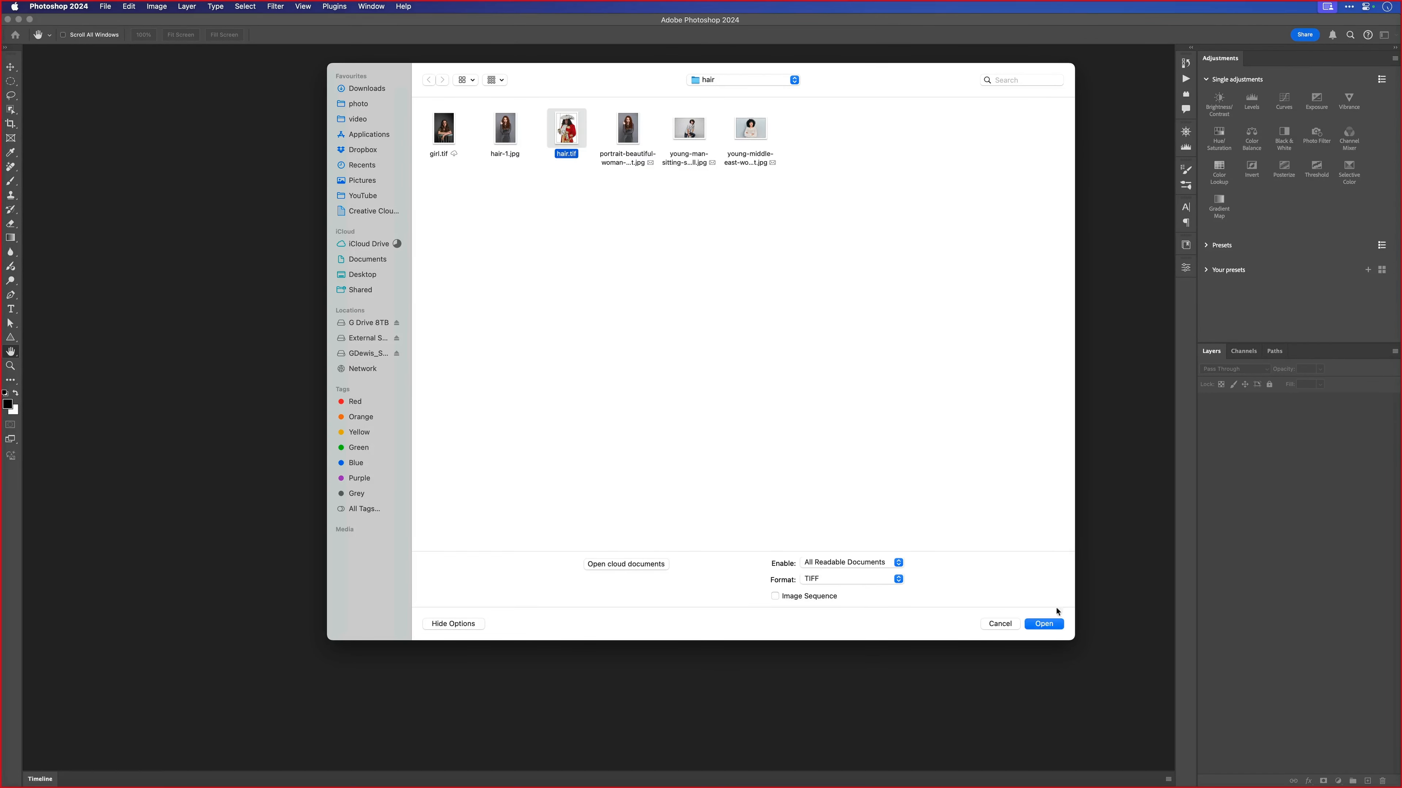
click(1044, 625)
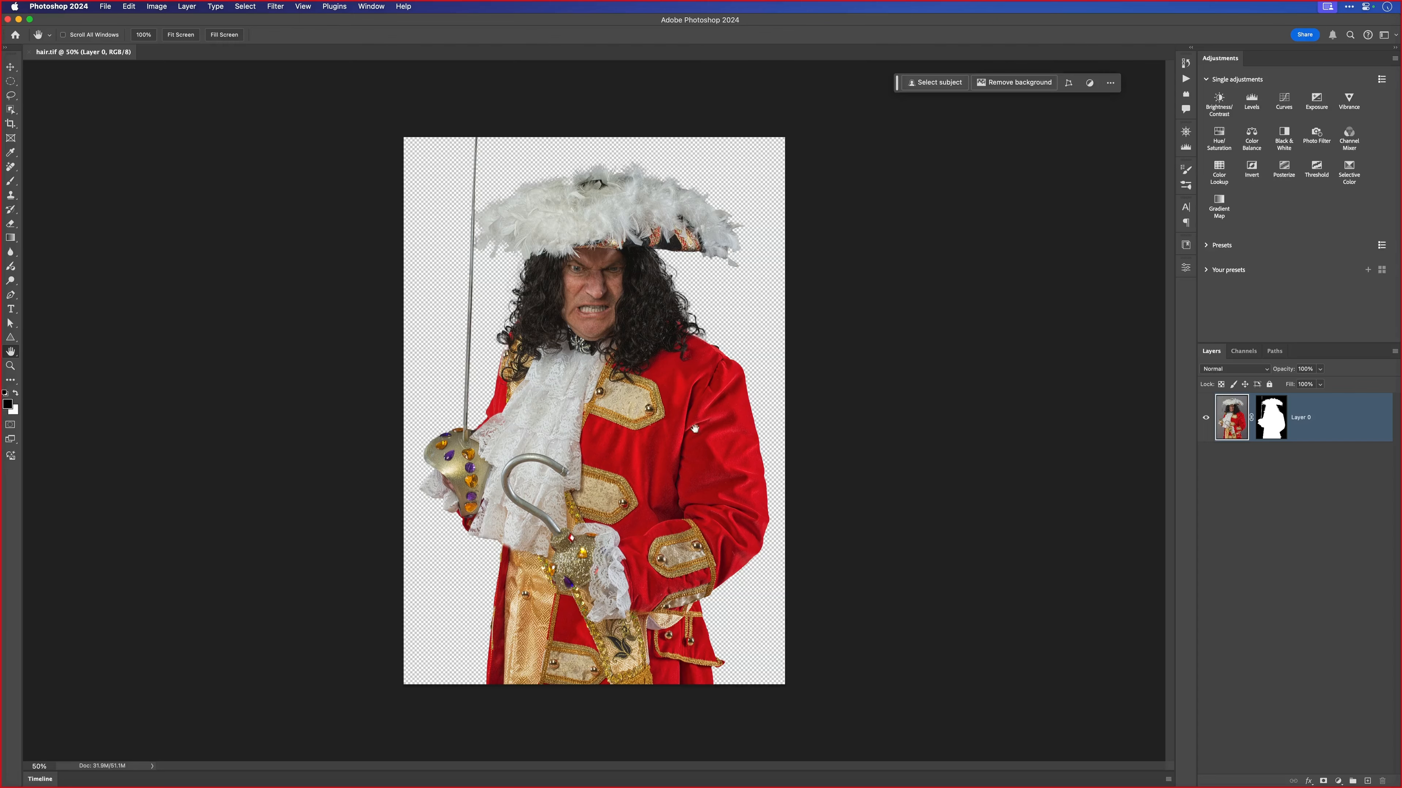
- Disable the pirate layer's mask and examine the curly hair edge against the original grey background
drag(644, 370, 674, 378)
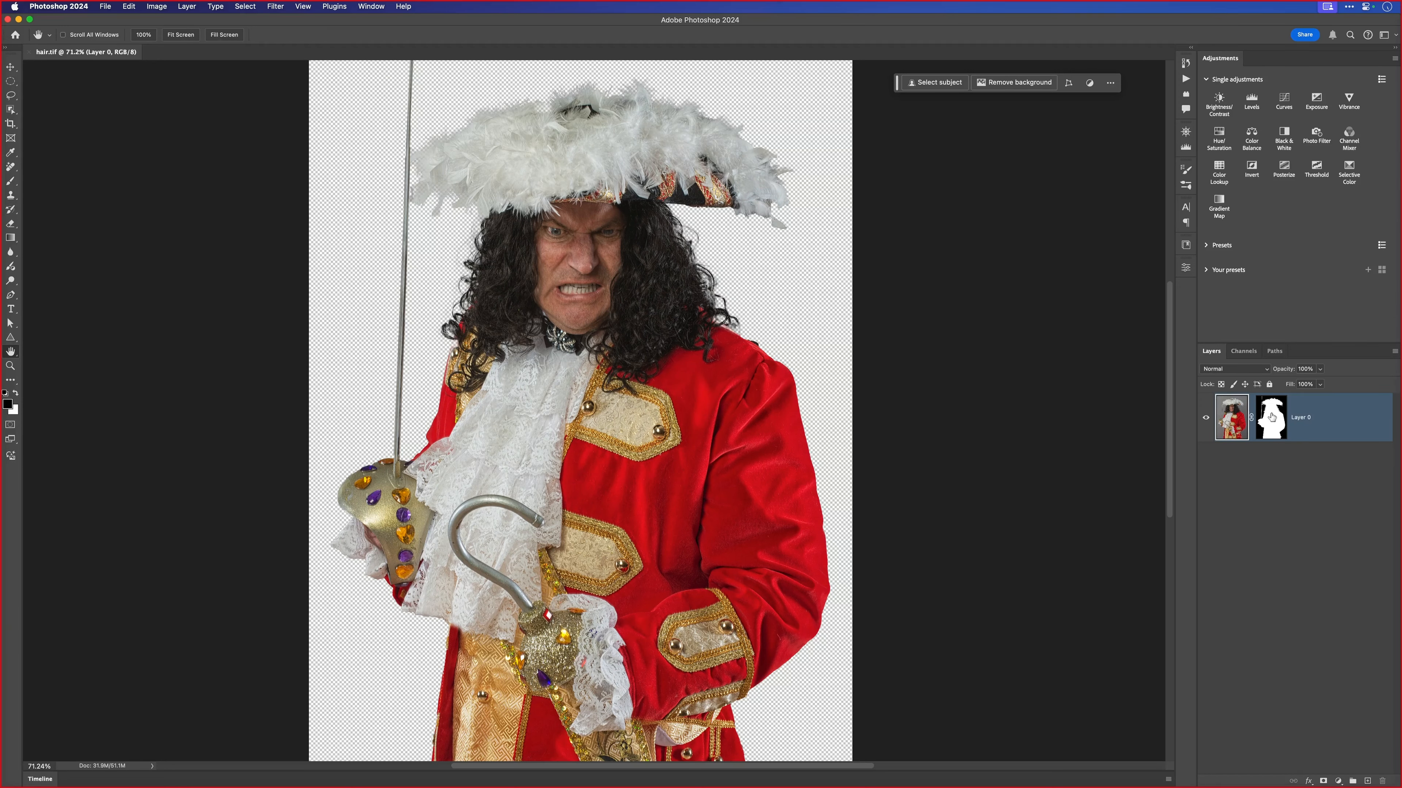
shift+click(1272, 417)
drag(680, 266, 717, 284)
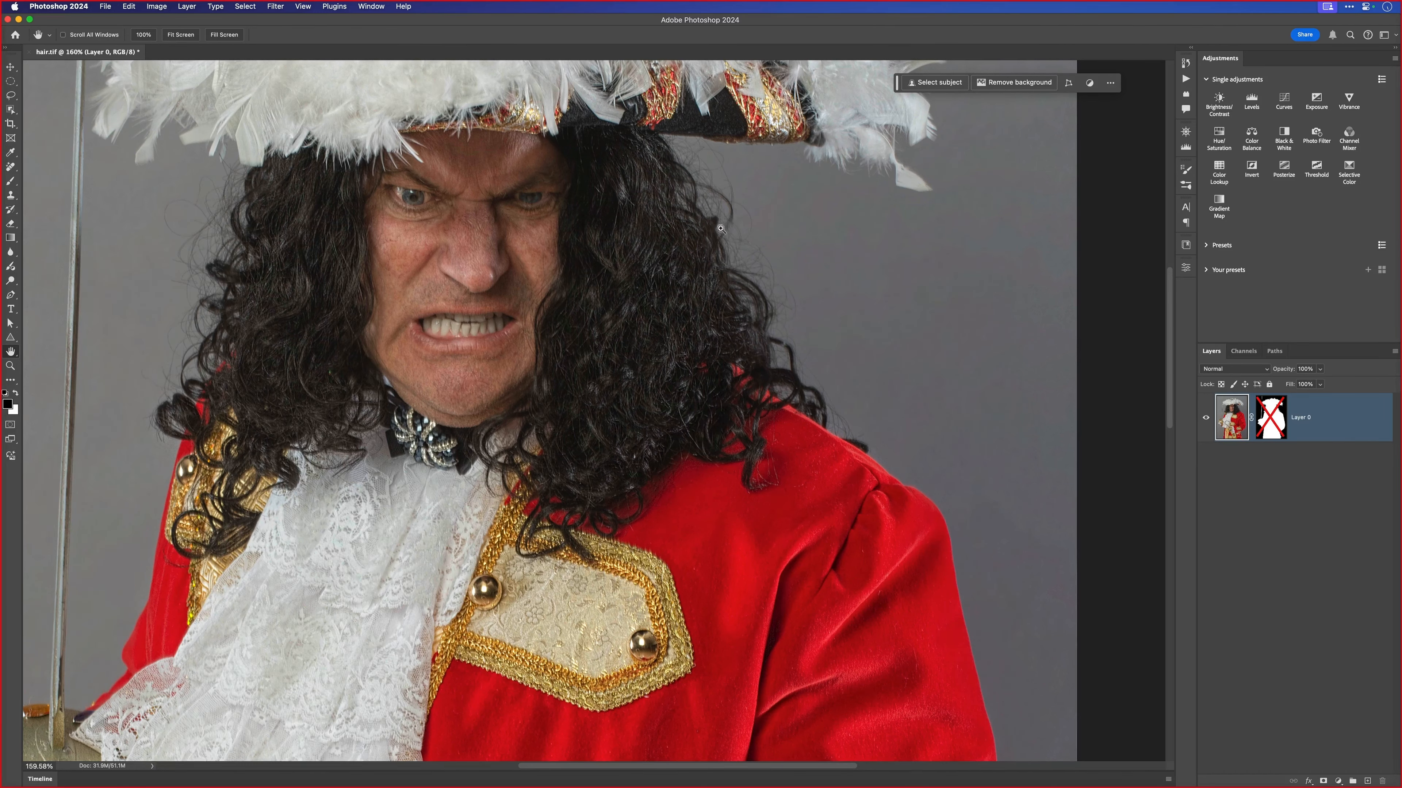
drag(695, 197, 749, 243)
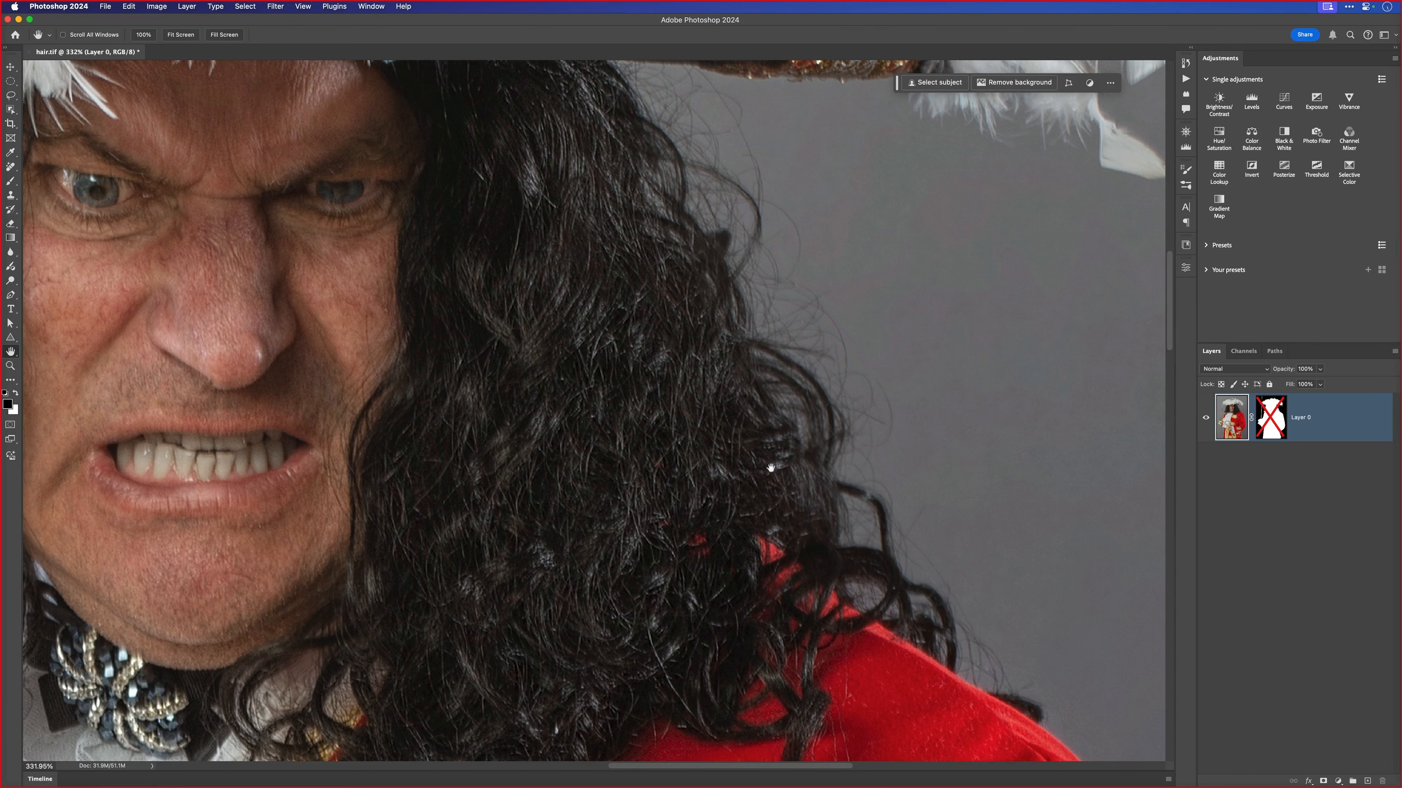
- Re-enable the pirate layer's mask, view the mask on its own, and return to the masked image
scroll(665, 395, down, 8)
scroll(652, 374, down, 3)
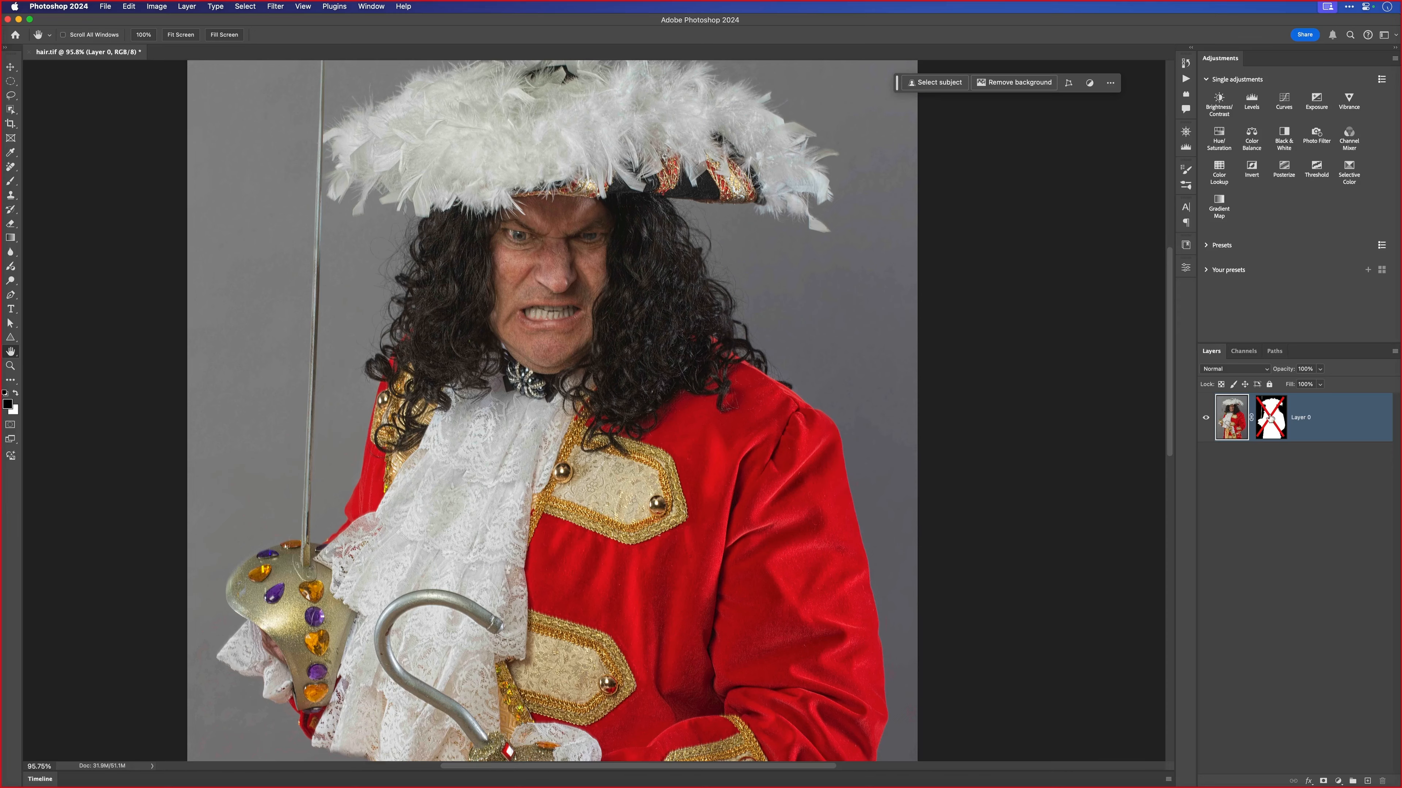
alt+click(1270, 417)
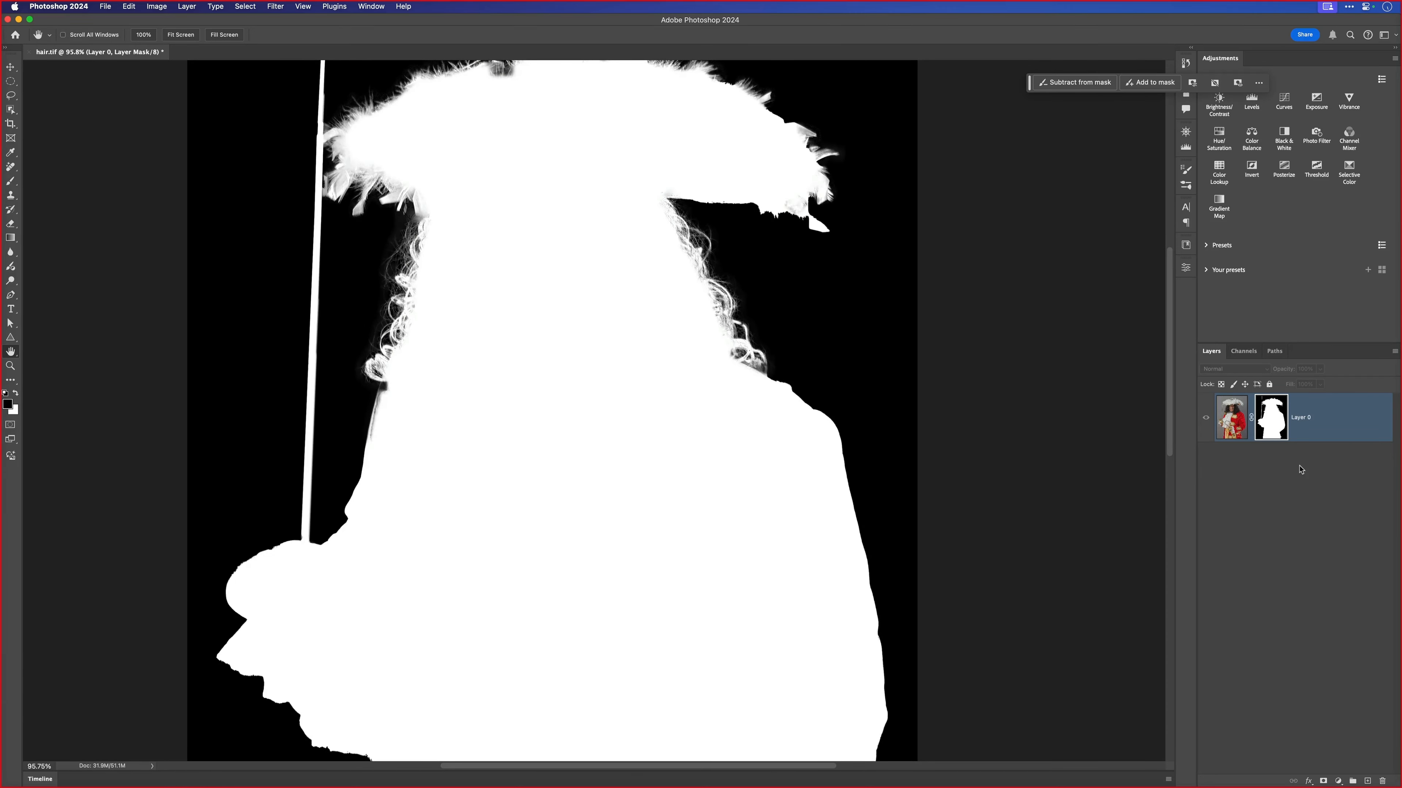
alt+click(1274, 433)
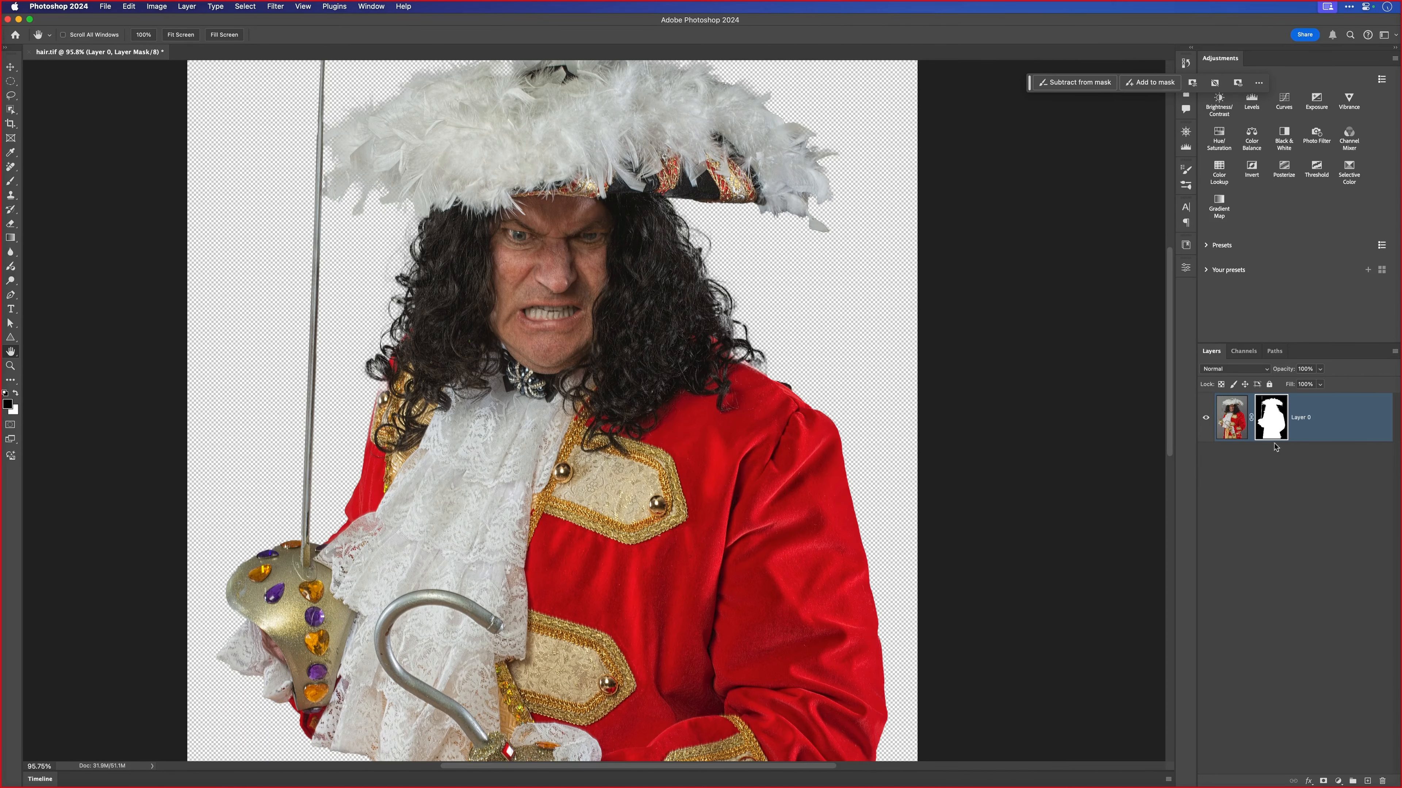
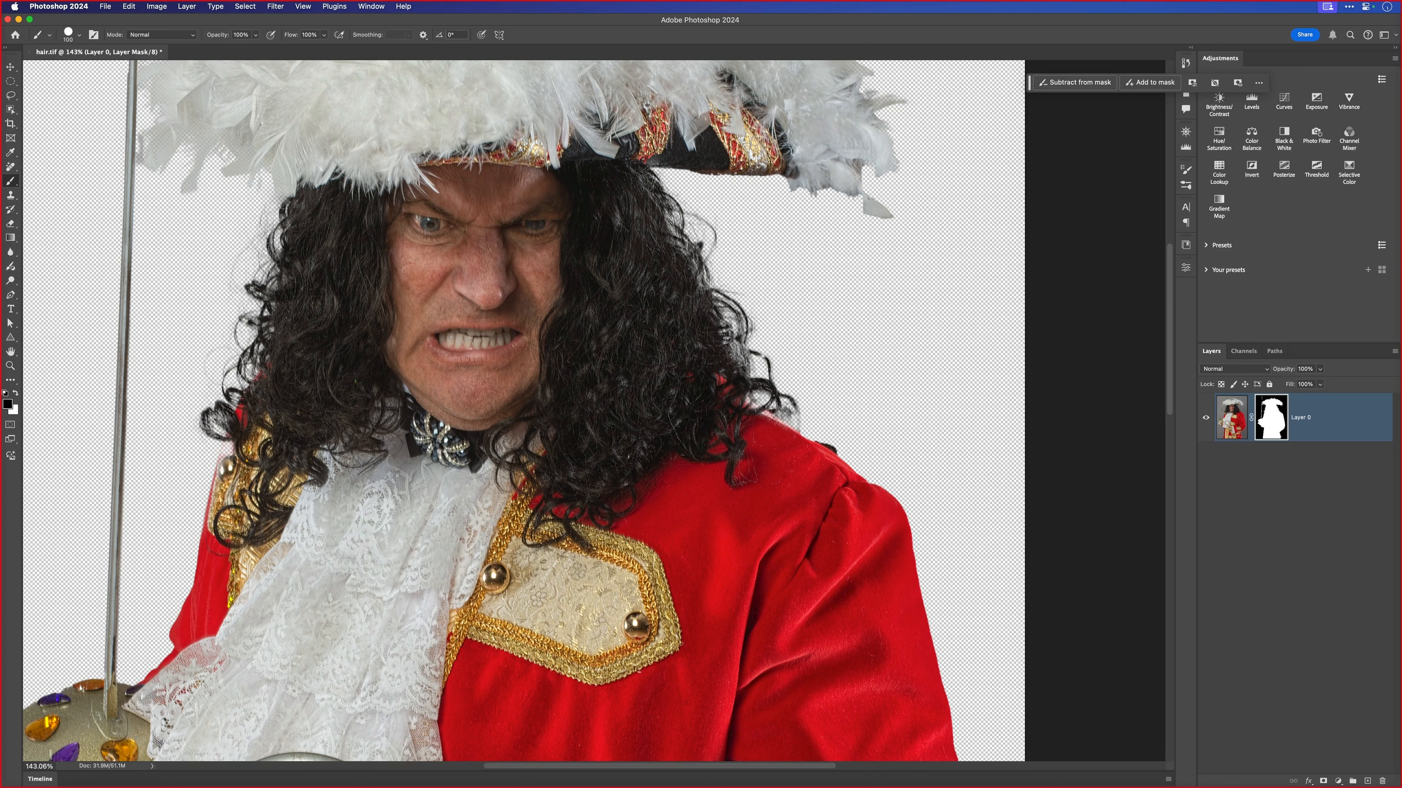
- Paint out the loose curls along both sides of the pirate's hair on the layer mask with a smaller black brush
drag(709, 263, 722, 283)
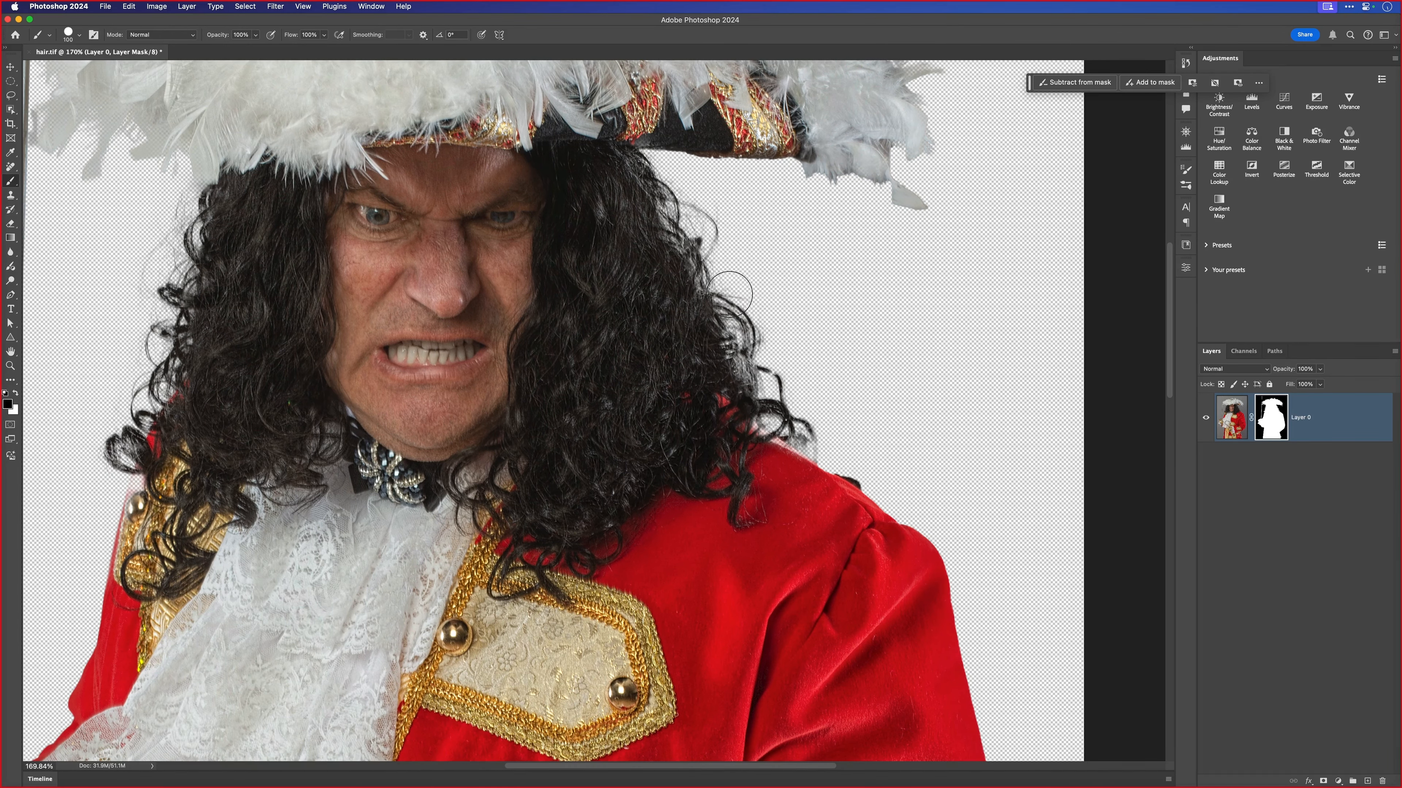
key(bracketleft)
key(bracketleft)
mouse_move(669, 194)
mouse_down()
mouse_move(718, 229)
mouse_move(653, 168)
mouse_move(703, 261)
mouse_move(655, 182)
mouse_move(692, 269)
mouse_move(724, 313)
mouse_move(742, 311)
mouse_move(709, 308)
mouse_move(767, 349)
mouse_move(750, 359)
mouse_move(764, 404)
mouse_move(869, 474)
mouse_move(729, 338)
mouse_up()
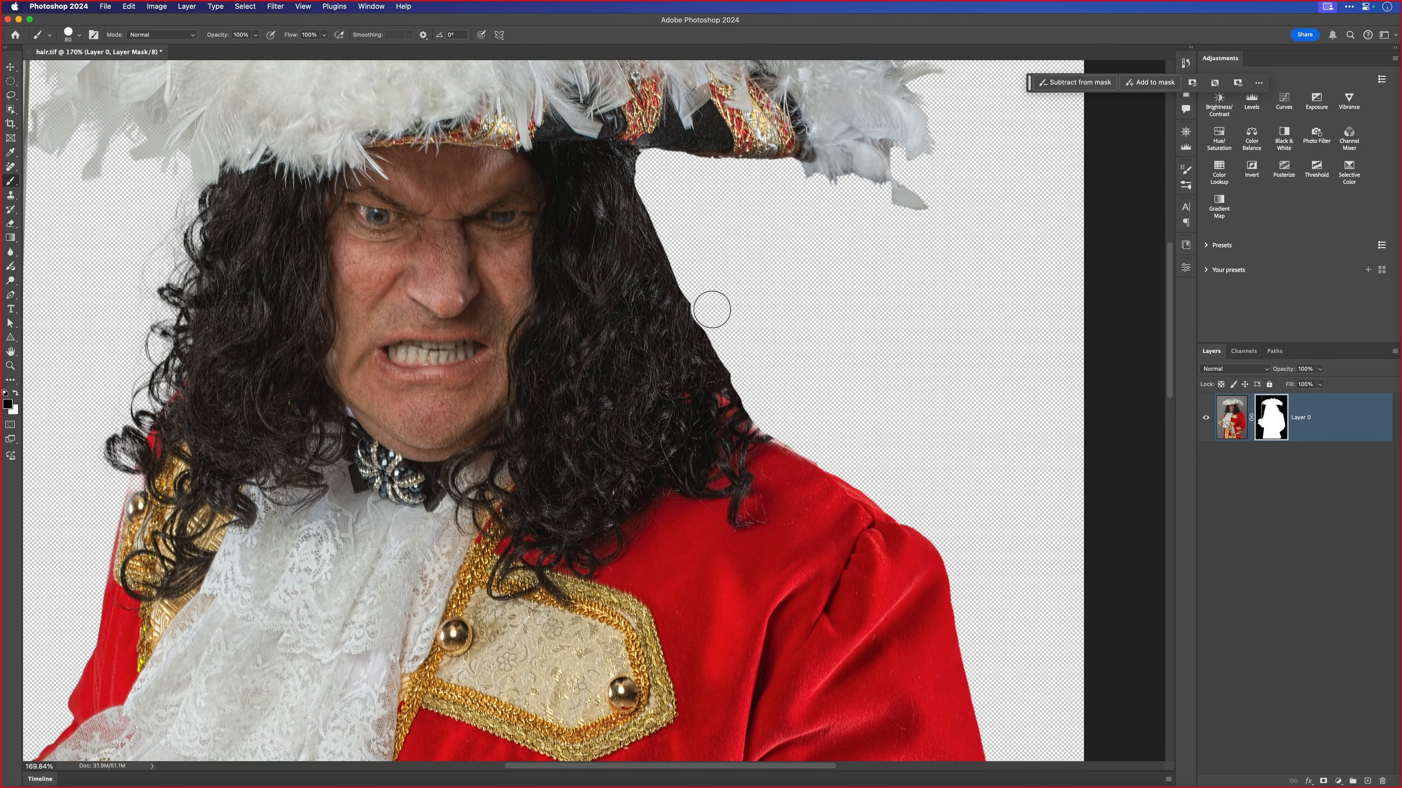
drag(594, 331, 865, 320)
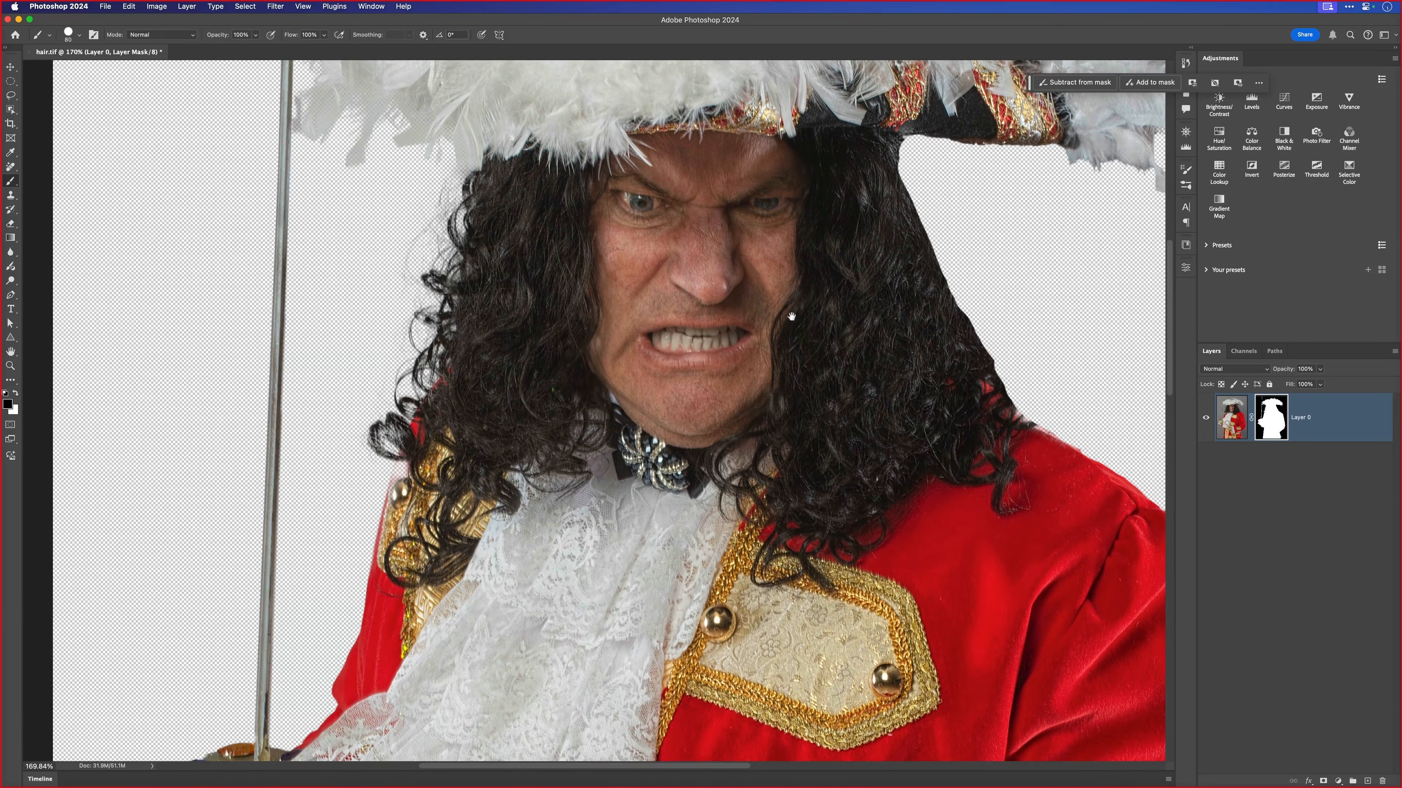
mouse_move(439, 191)
mouse_down()
mouse_move(453, 187)
mouse_move(460, 251)
mouse_move(429, 232)
mouse_move(422, 284)
mouse_move(440, 304)
mouse_move(438, 344)
mouse_move(398, 335)
mouse_move(439, 351)
mouse_move(373, 438)
mouse_move(394, 341)
mouse_up()
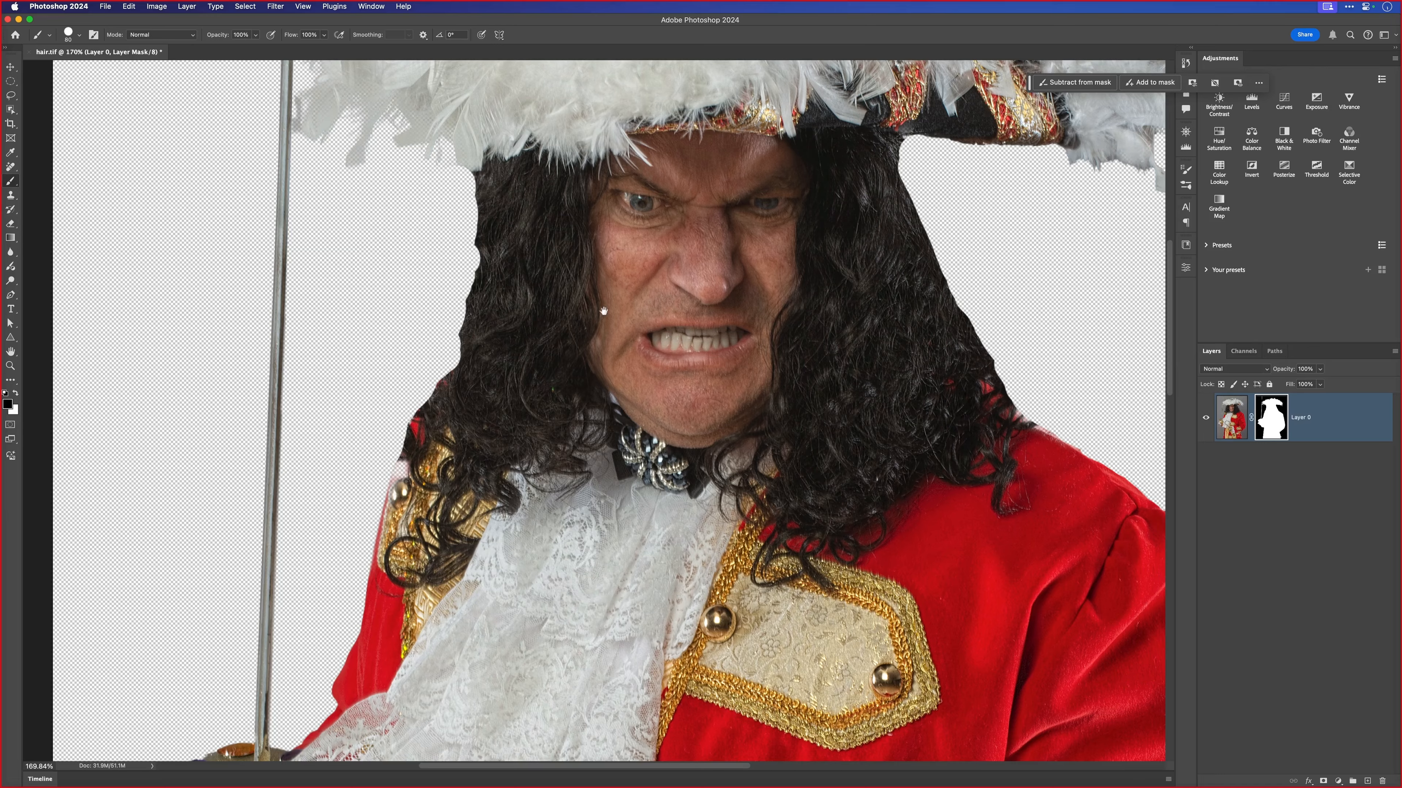
drag(616, 349, 565, 356)
drag(666, 426, 527, 331)
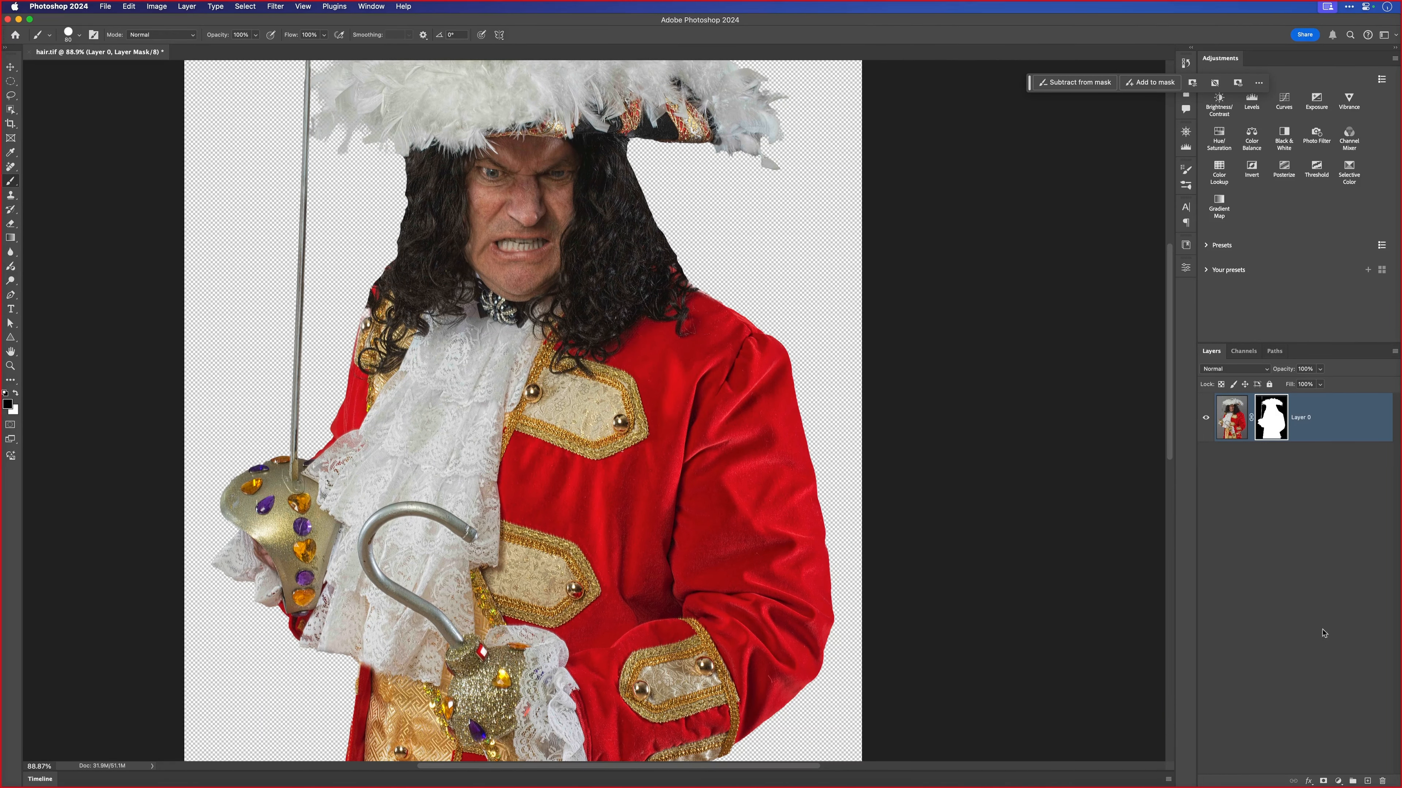
- Add a purple Solid Color fill layer beneath the pirate as a background
super+click(1367, 780)
click(186, 6)
mouse_move(221, 135)
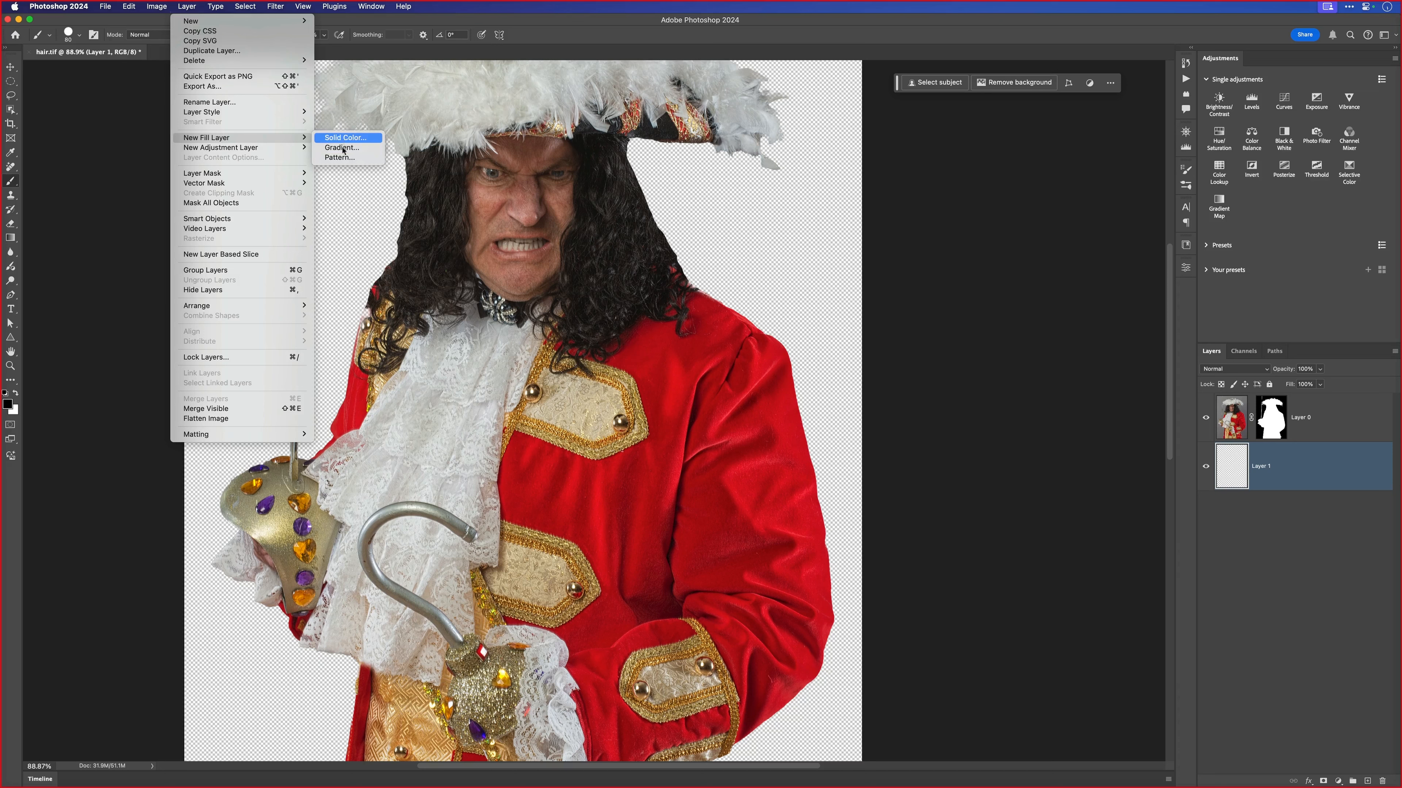
click(348, 135)
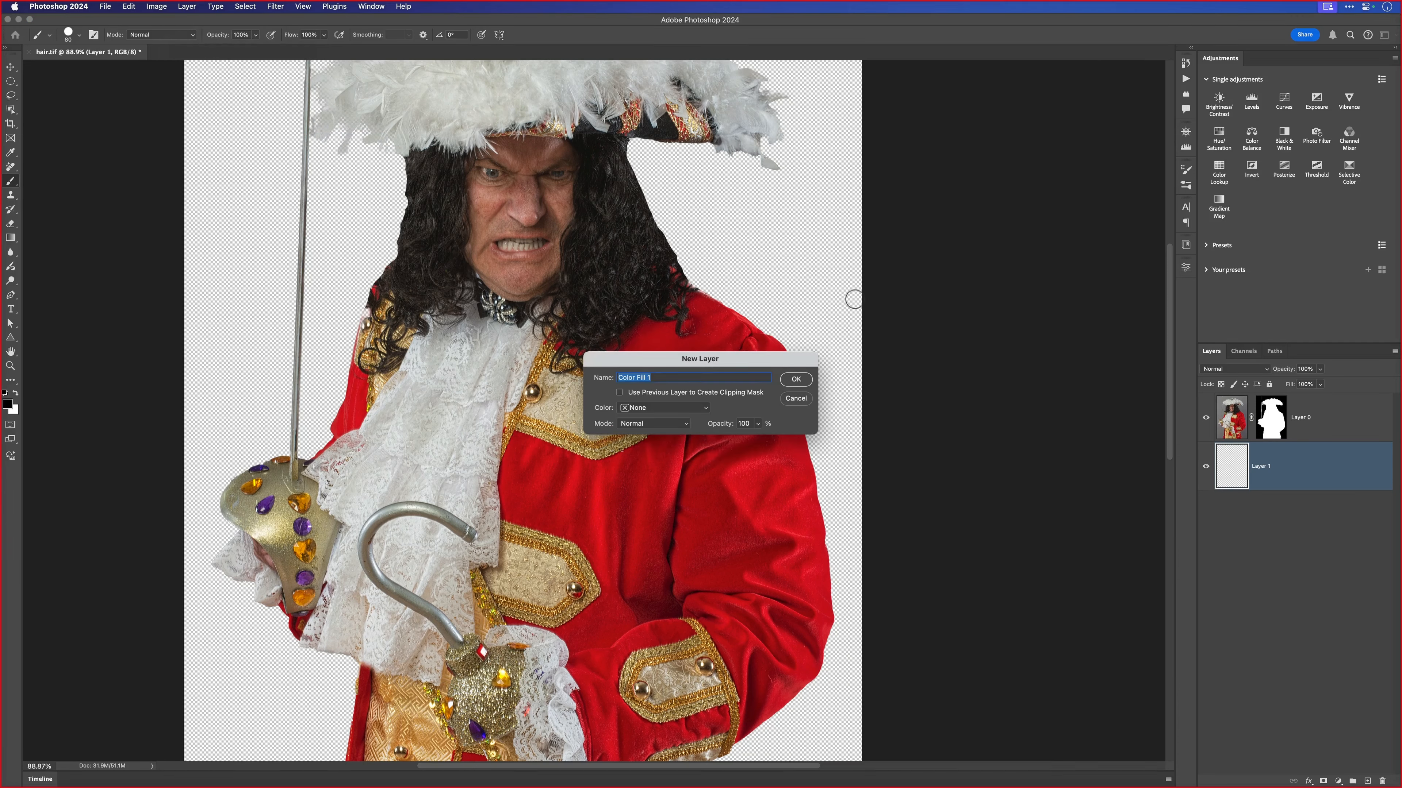
key(Return)
click(795, 404)
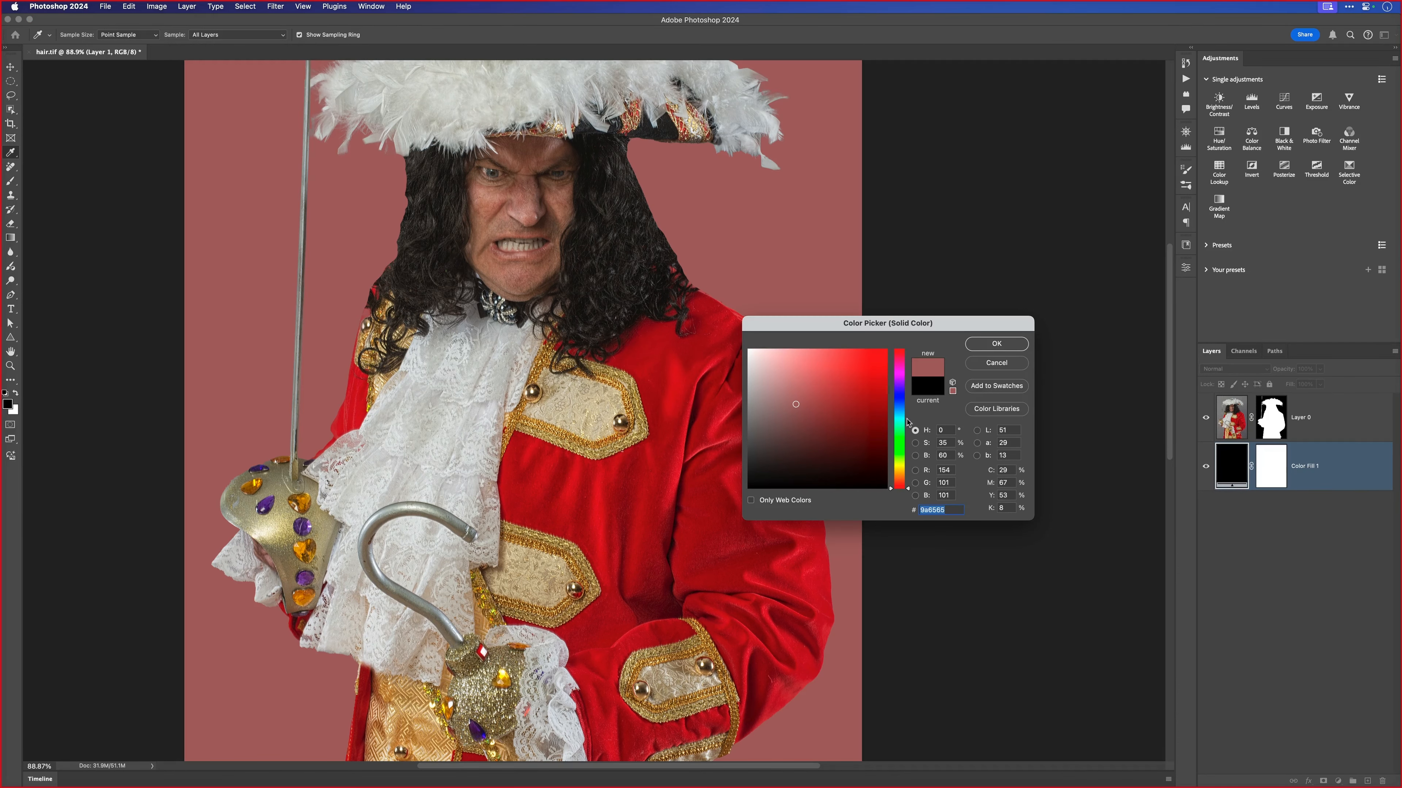
drag(908, 423, 894, 377)
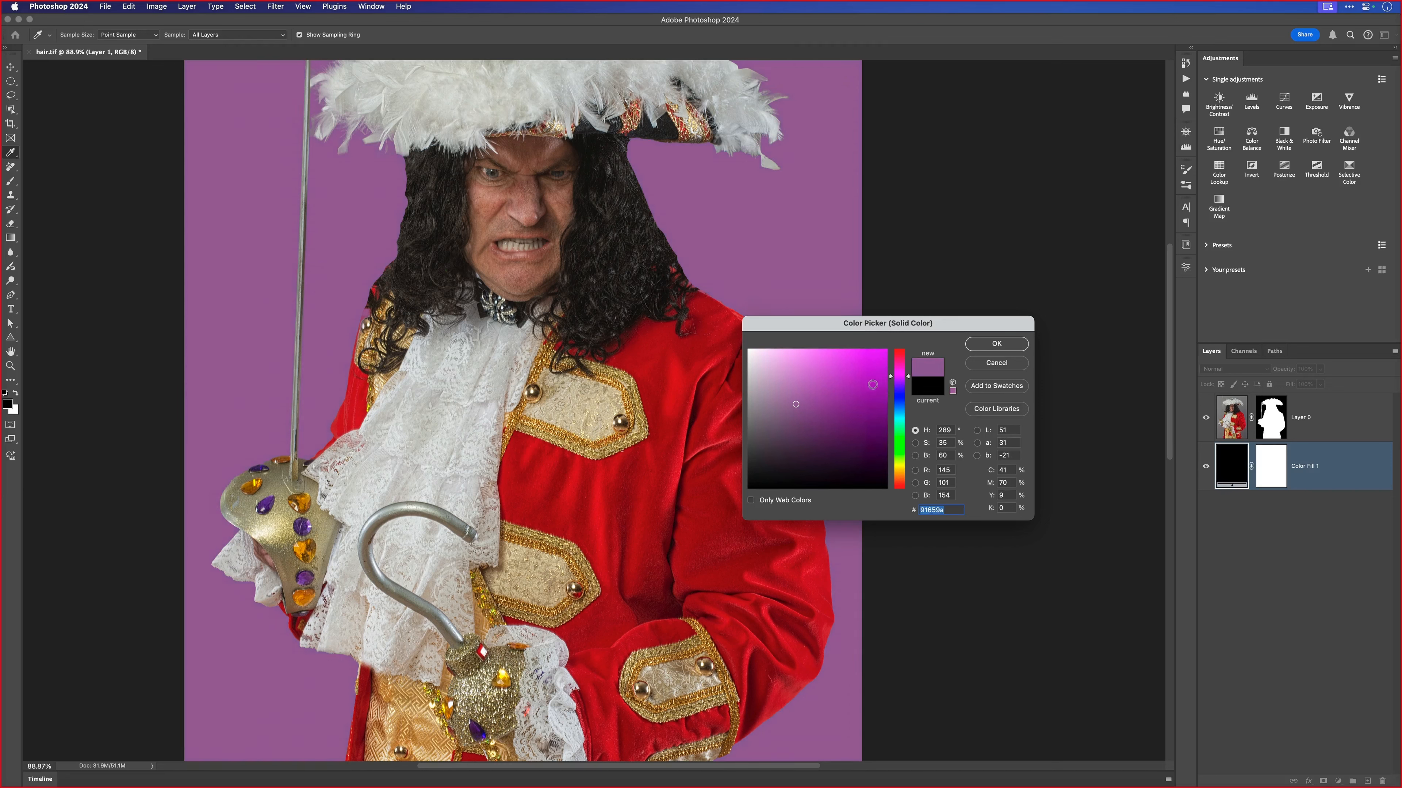
mouse_move(797, 404)
mouse_down()
mouse_move(807, 371)
mouse_move(807, 386)
mouse_up()
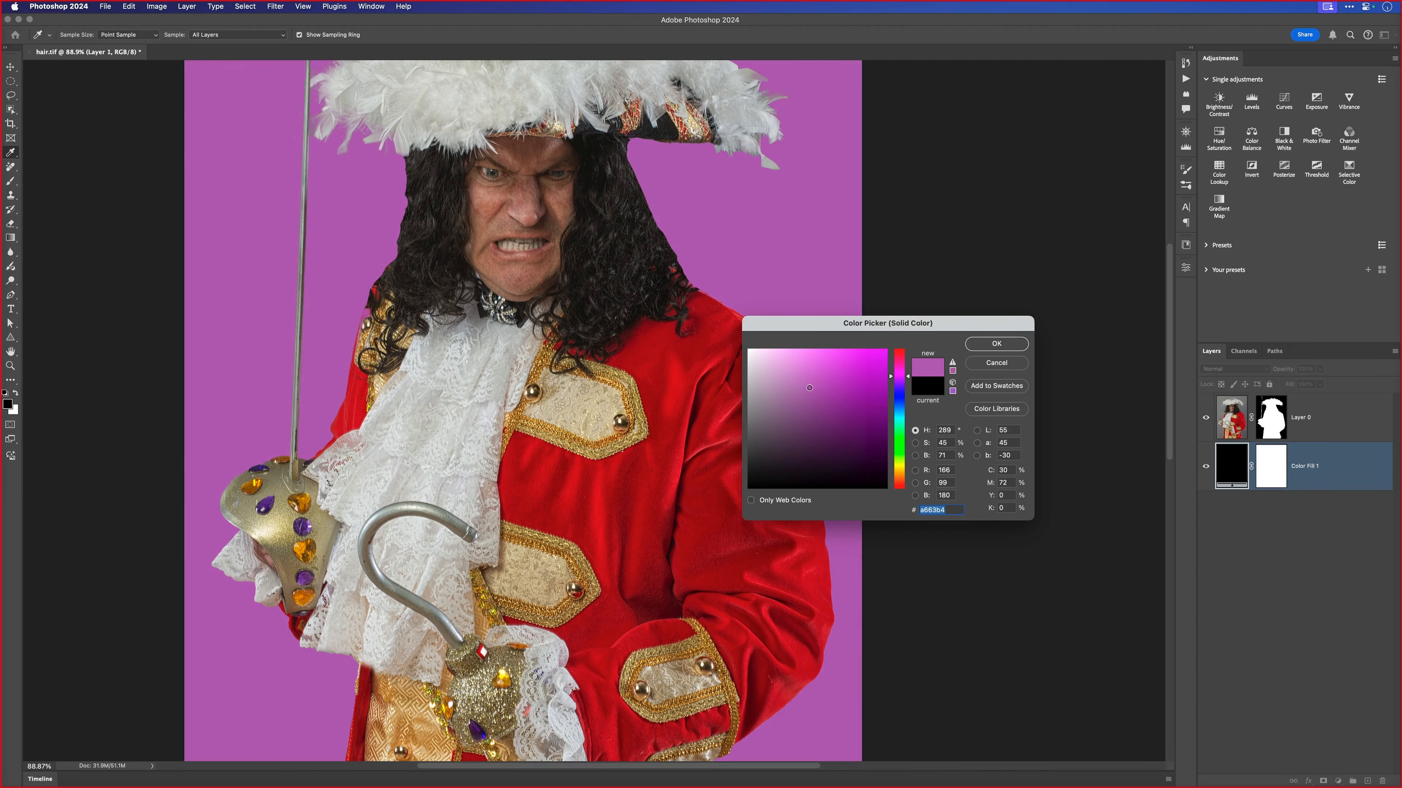
click(997, 344)
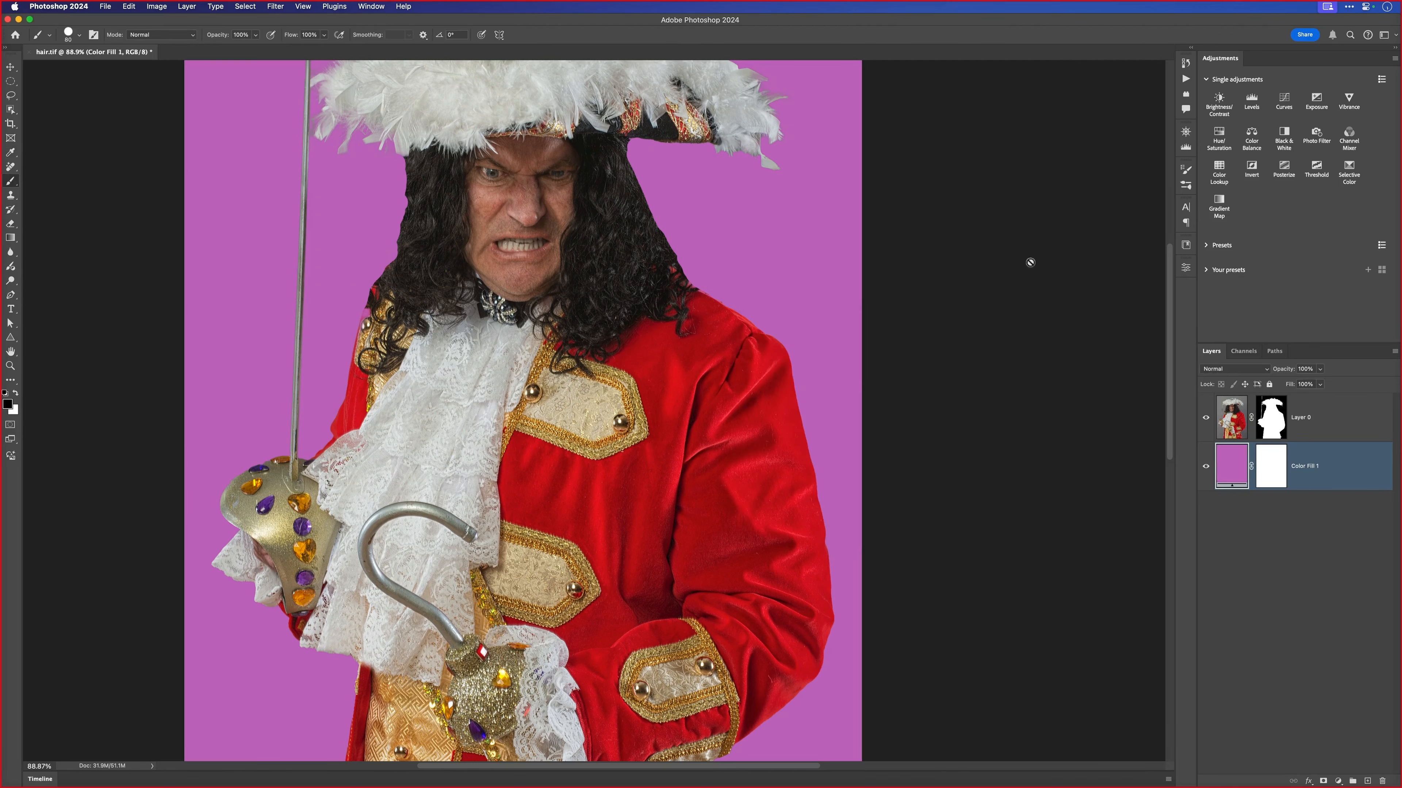
- Brighten a large elliptical area of the background behind the pirate with a Levels adjustment layer, midtones about 1.81
drag(652, 376, 630, 373)
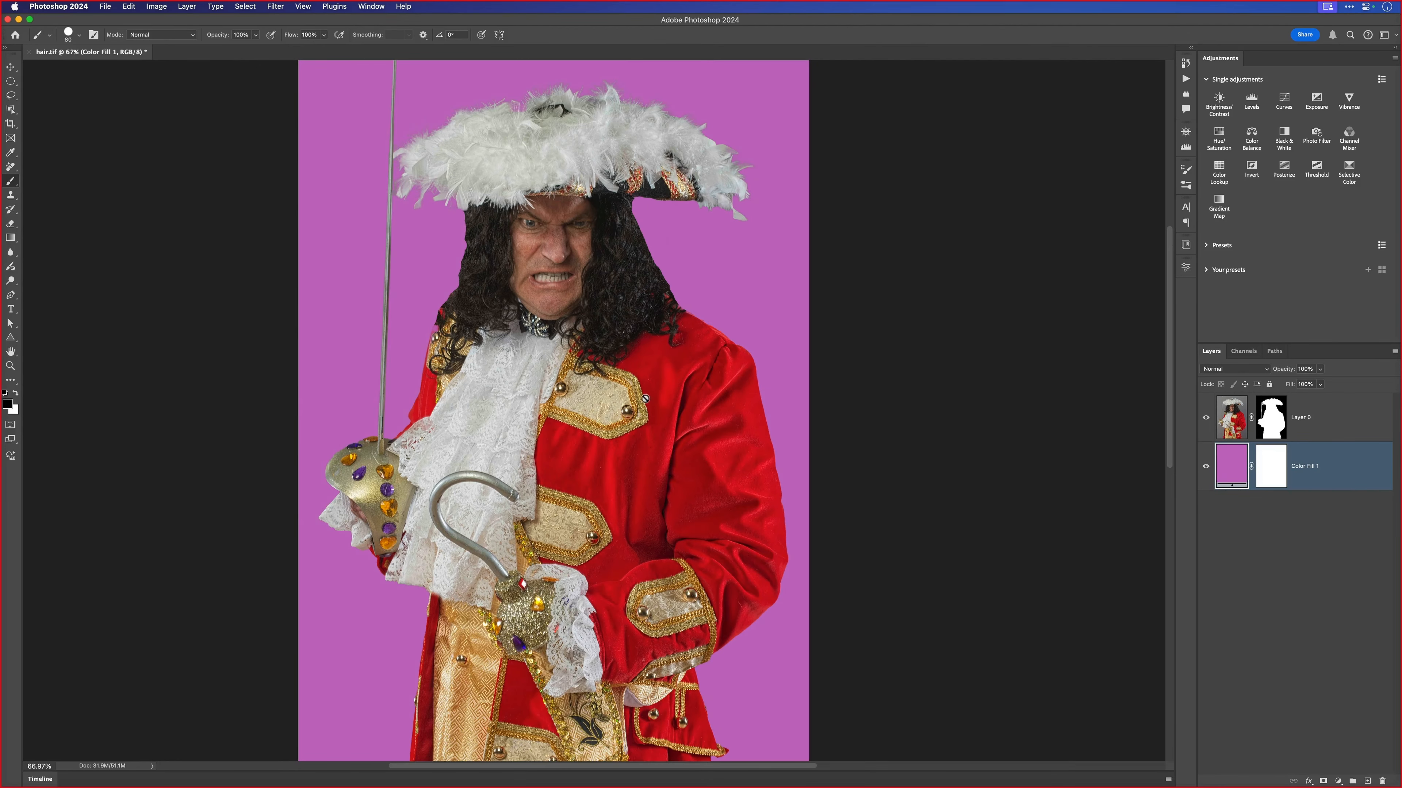
drag(10, 81, 54, 94)
drag(396, 206, 755, 654)
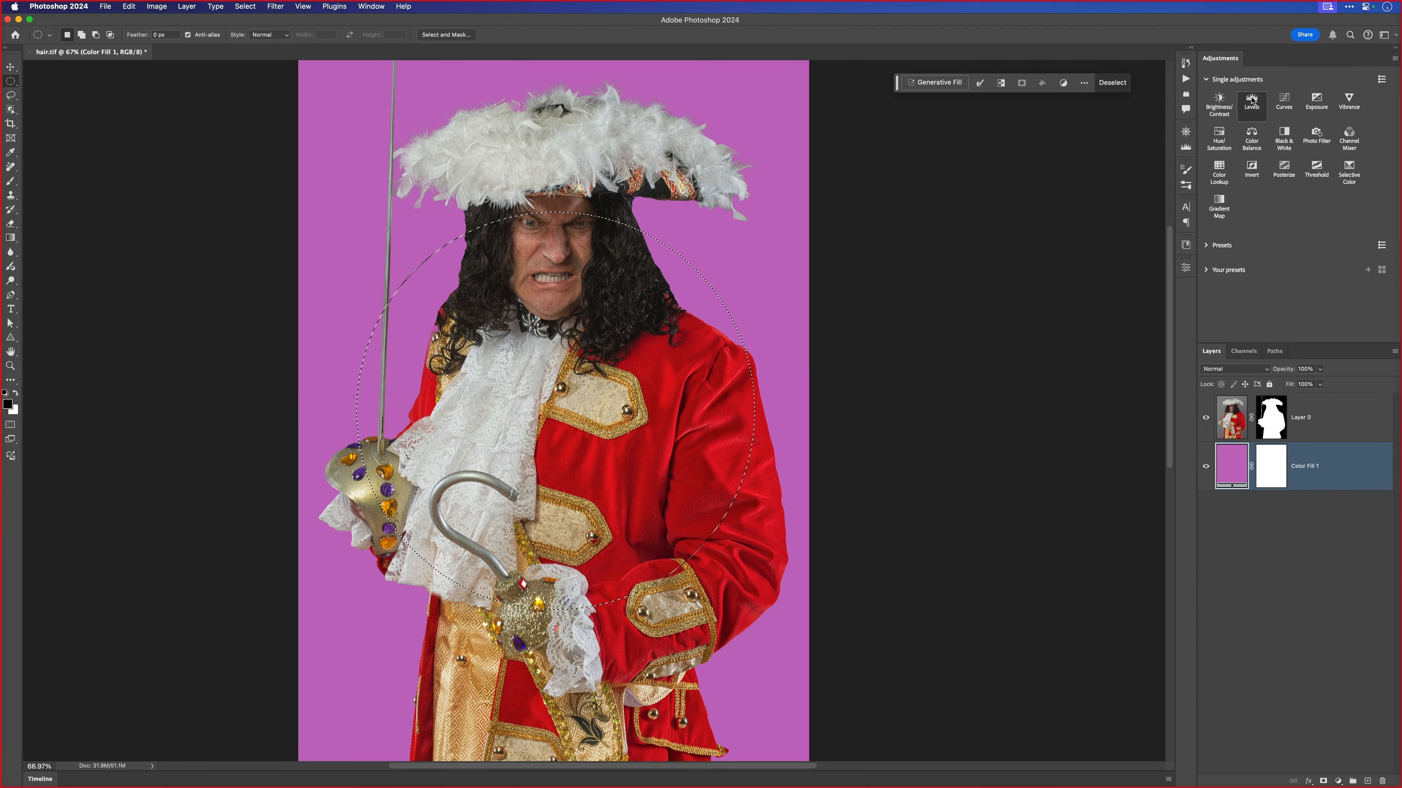
click(1250, 110)
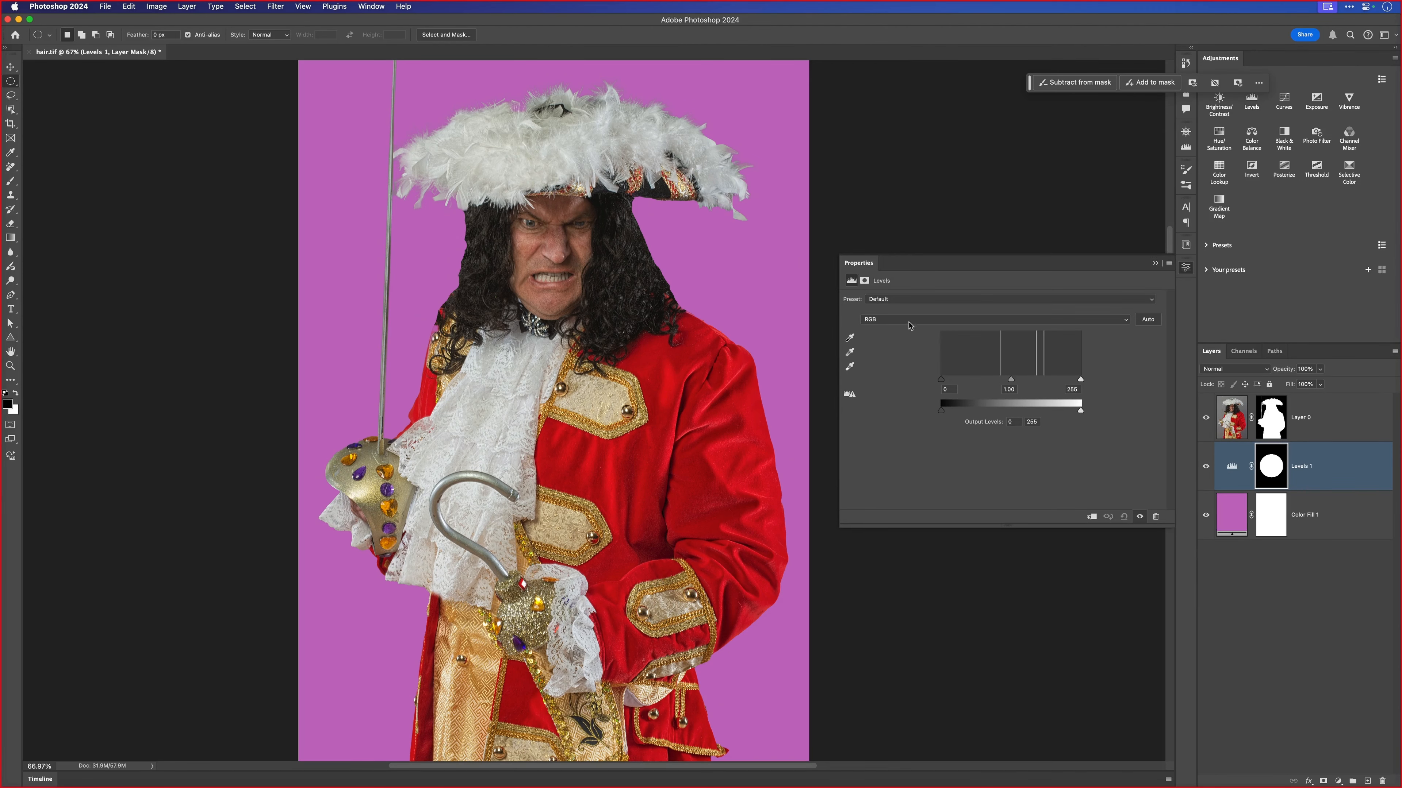
drag(840, 517, 974, 517)
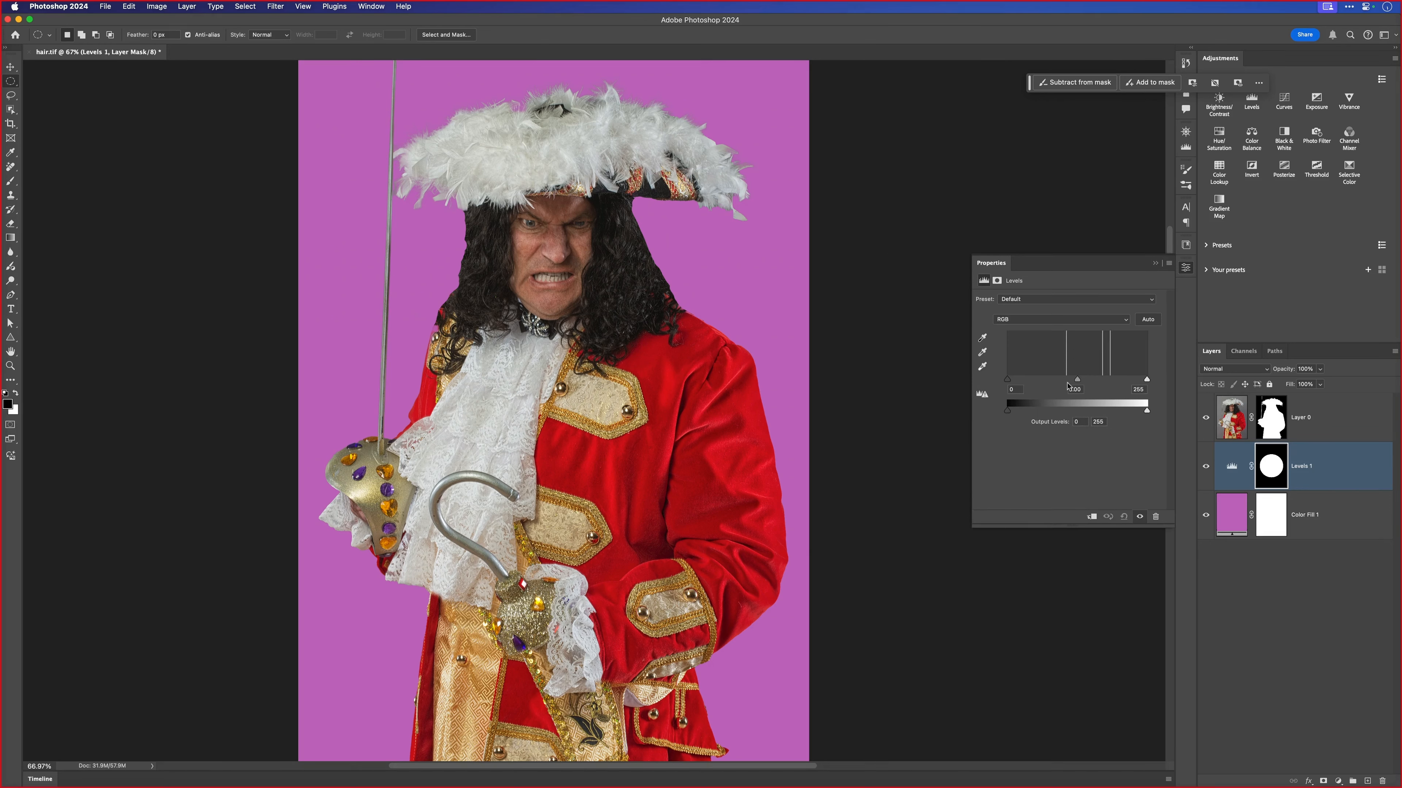
drag(1079, 383, 1071, 381)
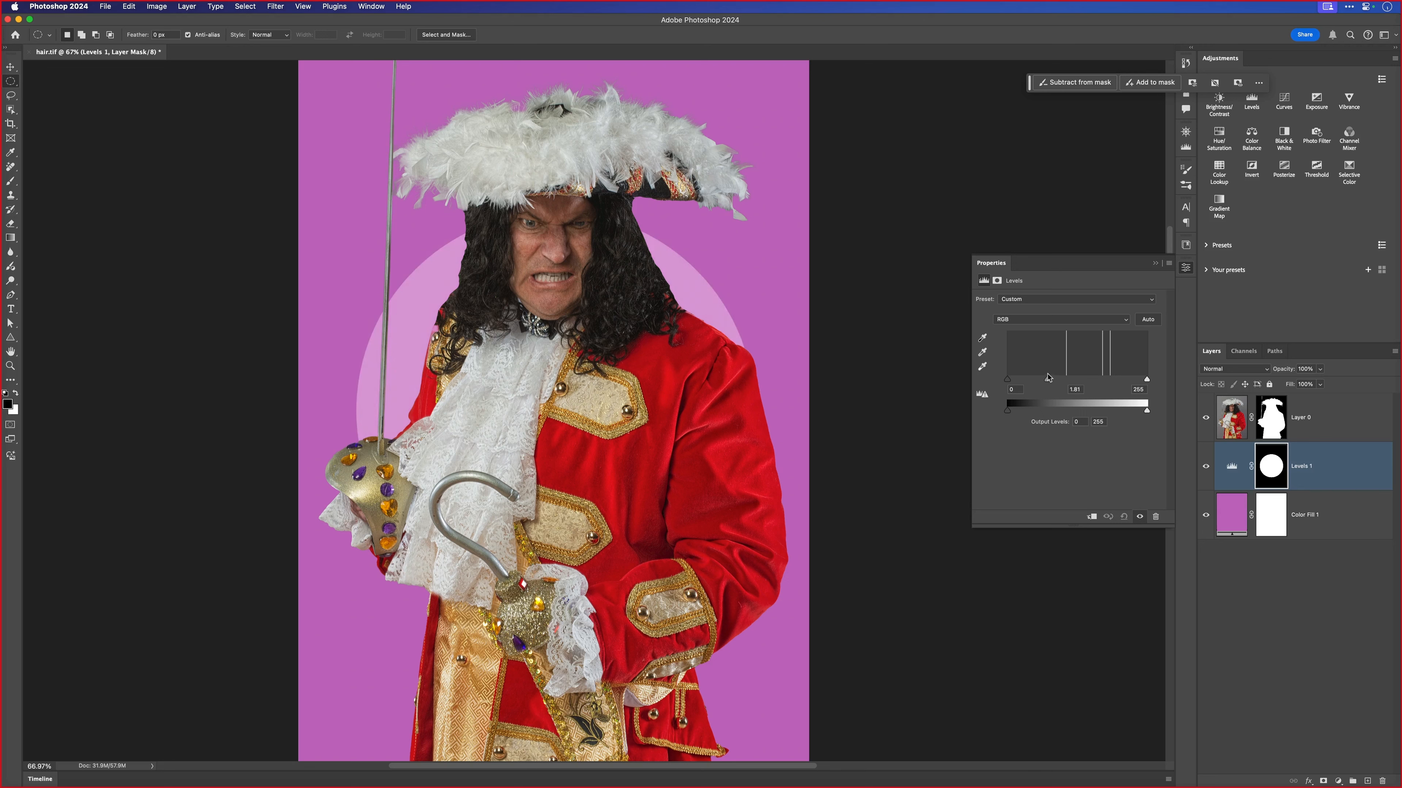
drag(1048, 378, 1047, 378)
- Feather the Levels layer's mask by about 130 px and fine-position the soft glow behind the pirate
click(997, 281)
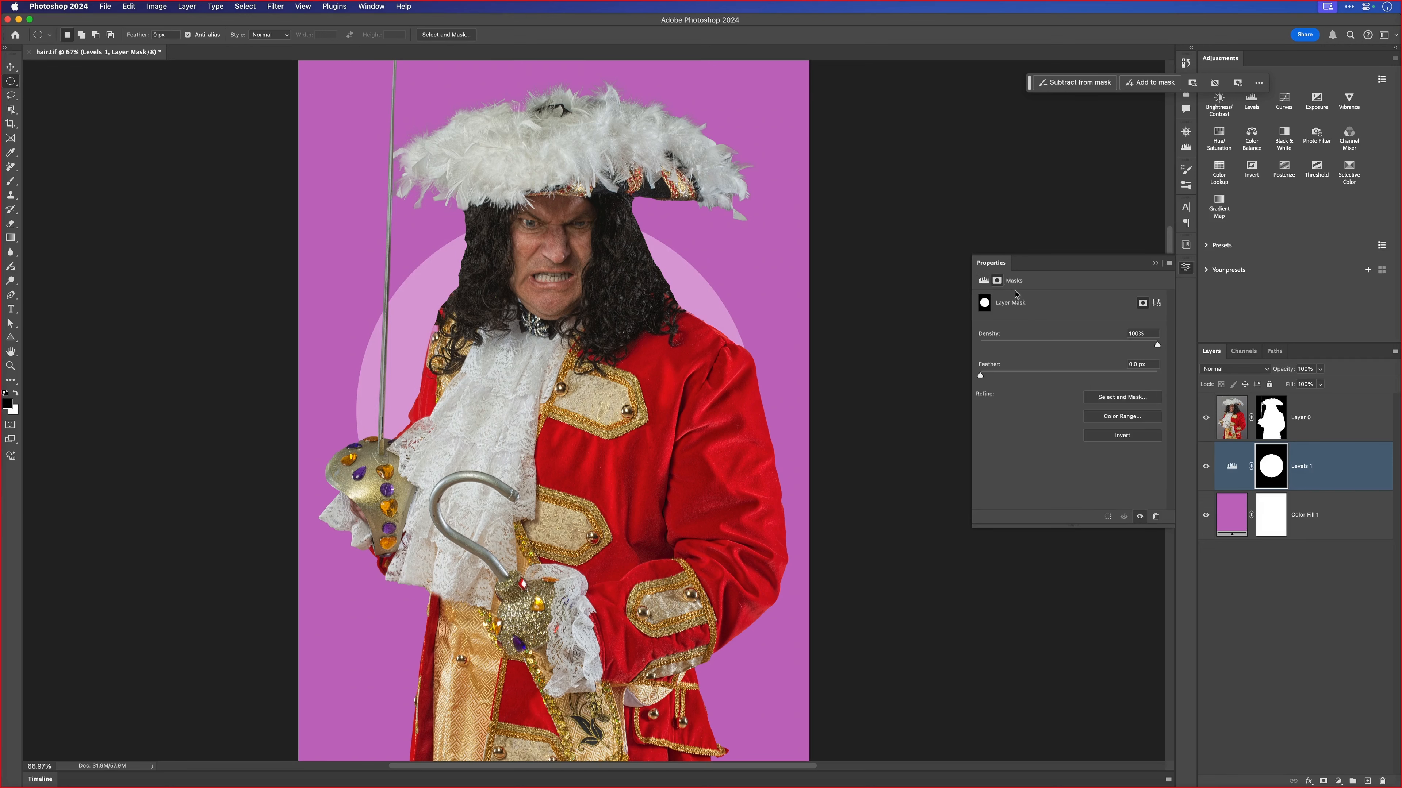
drag(1081, 373, 1103, 377)
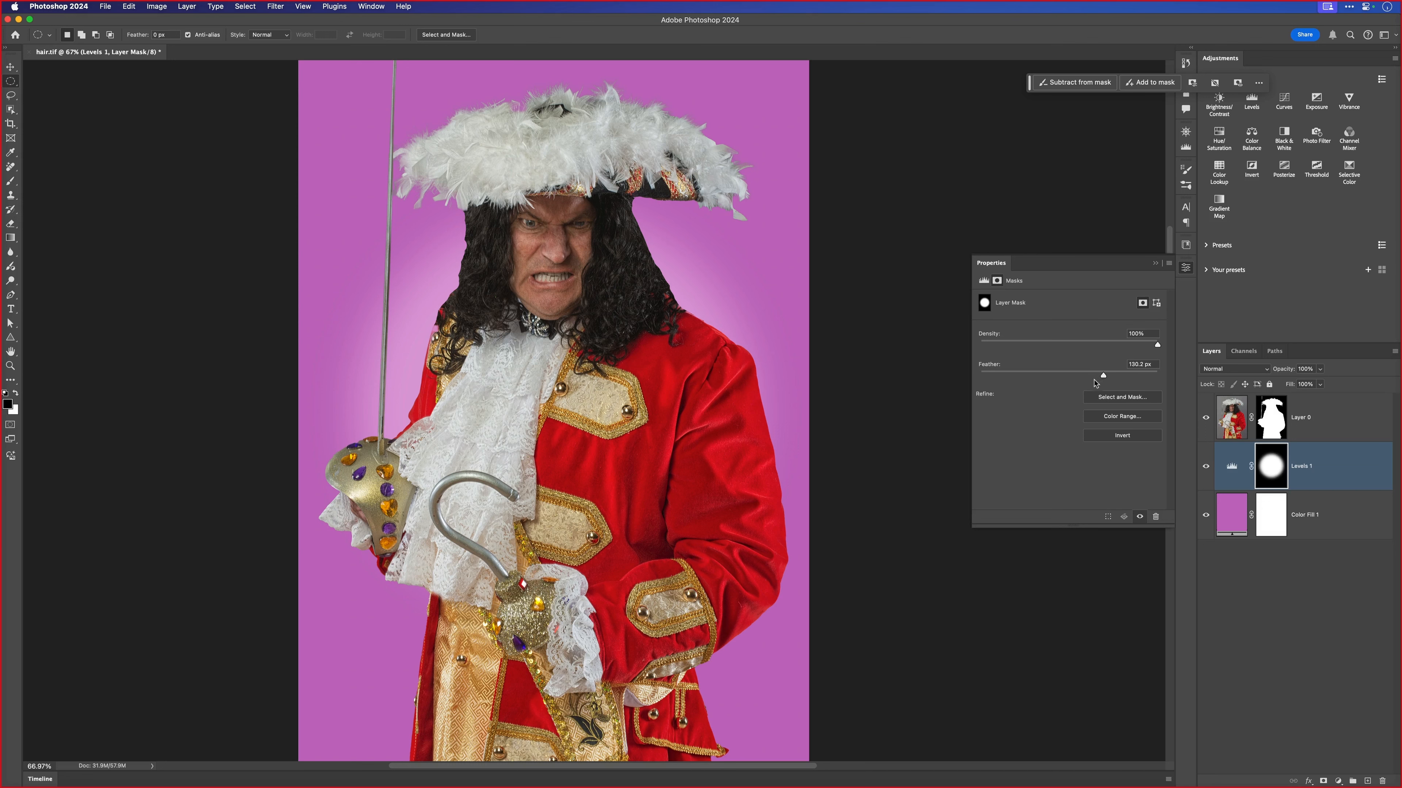
key(v)
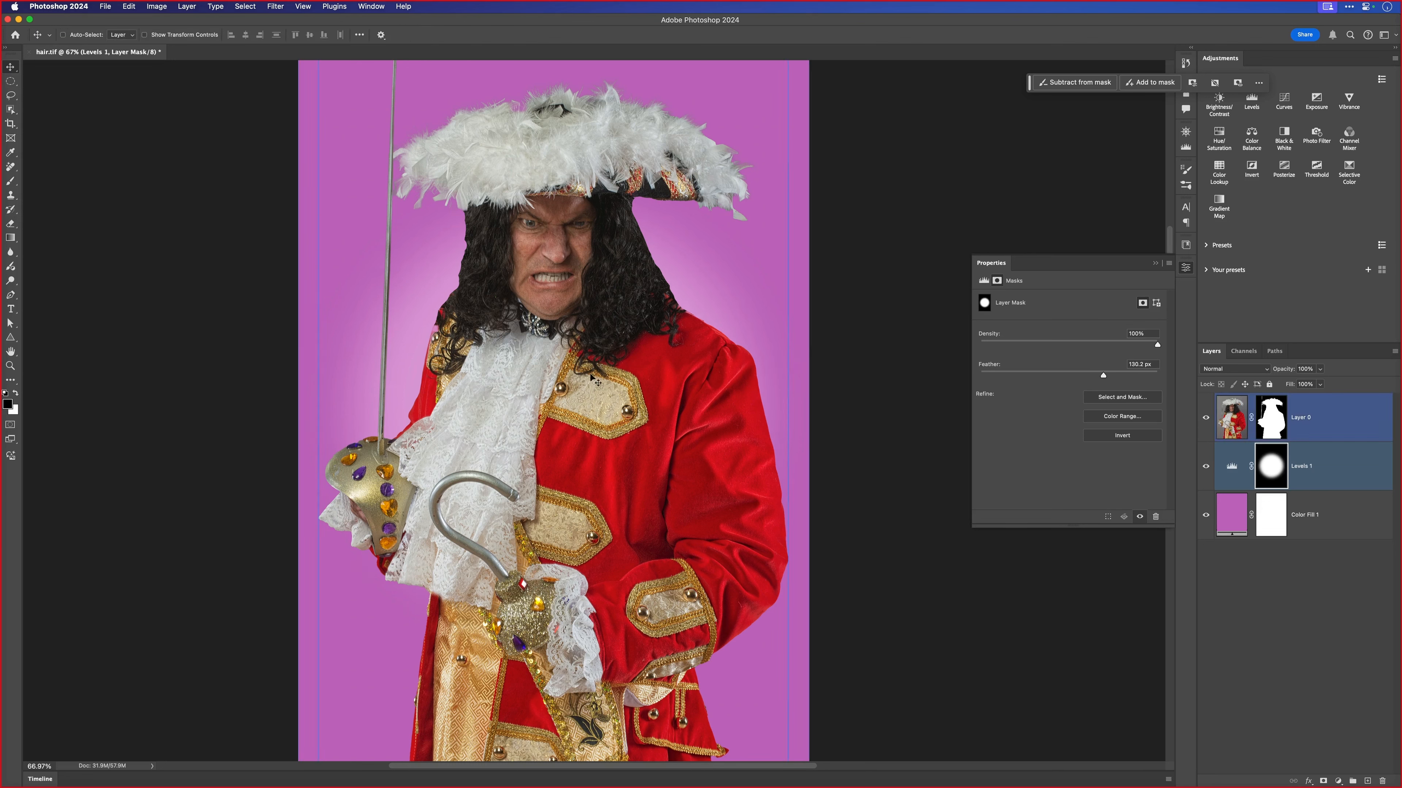
mouse_move(552, 368)
mouse_down()
mouse_move(524, 302)
mouse_move(563, 384)
mouse_up()
- On the pirate layer, lasso the background areas beside both sides of the hair, slightly overlapping the hair edges
click(1211, 424)
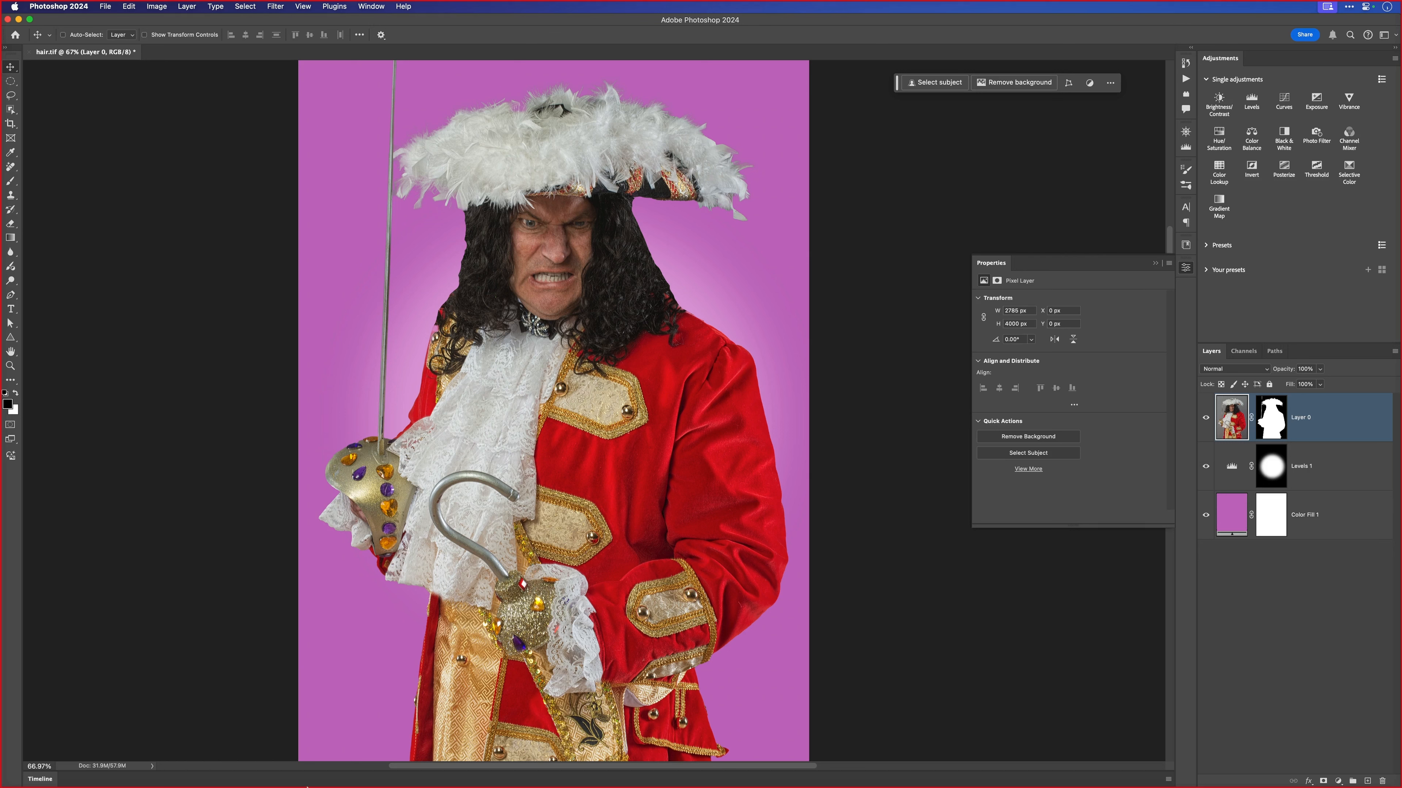
mouse_move(308, 786)
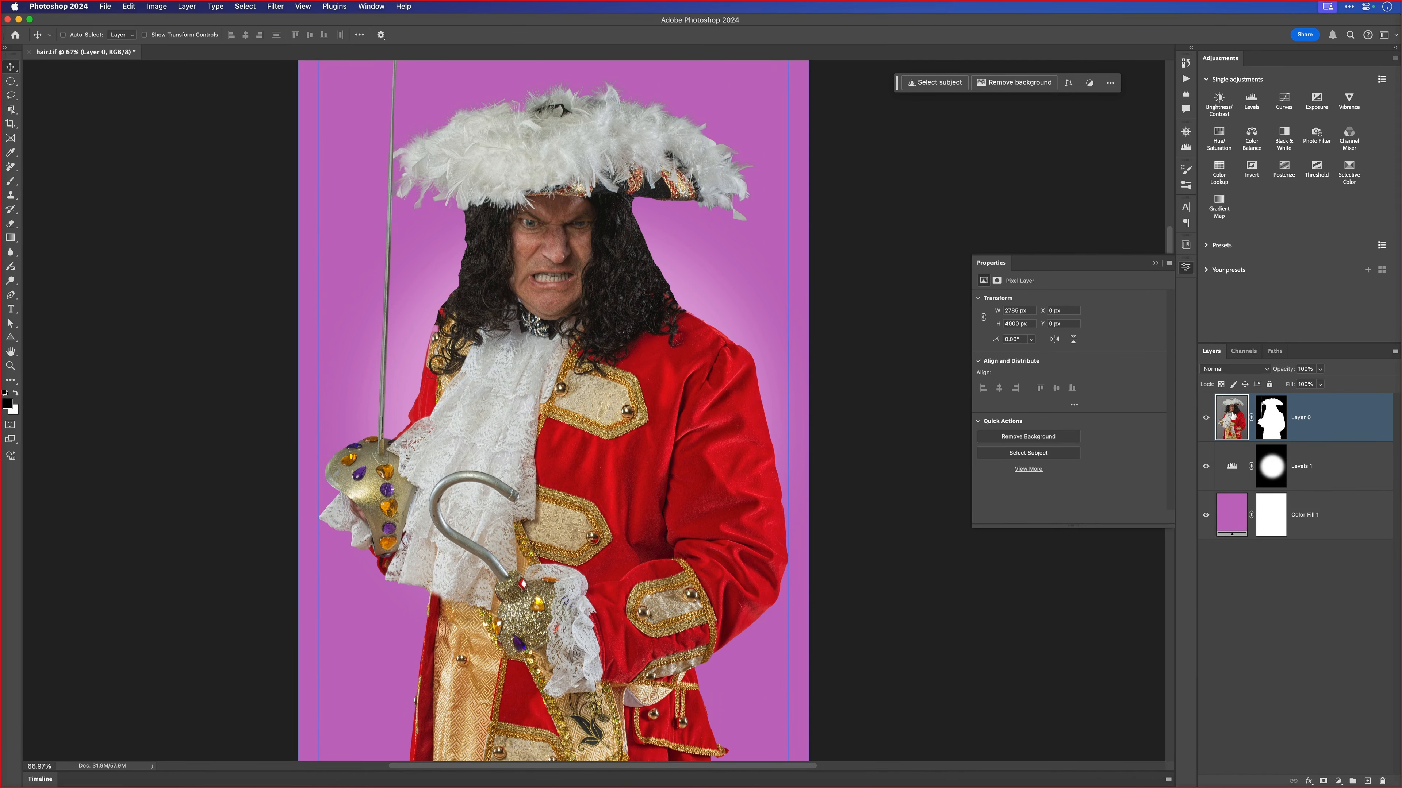
drag(644, 217, 666, 263)
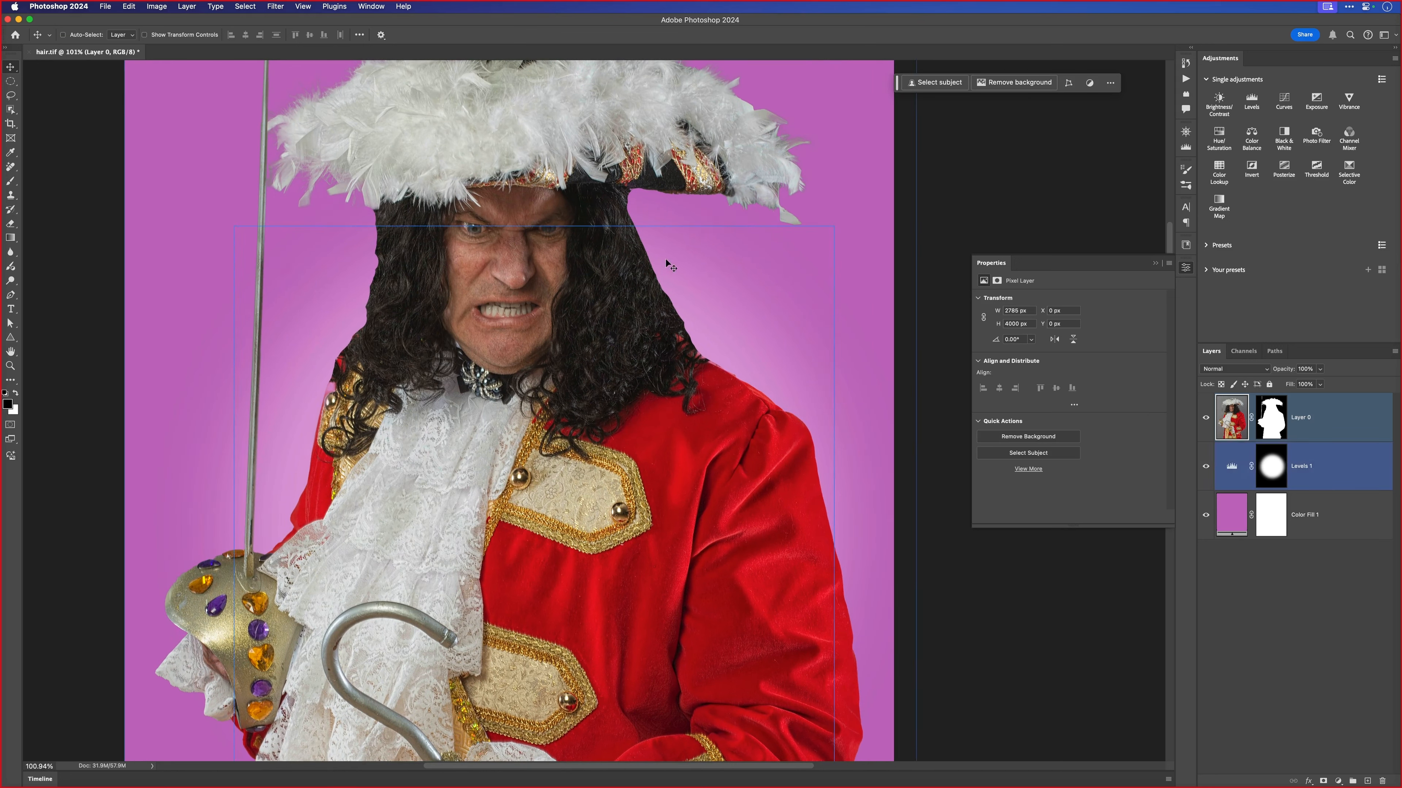
click(1186, 267)
key(l)
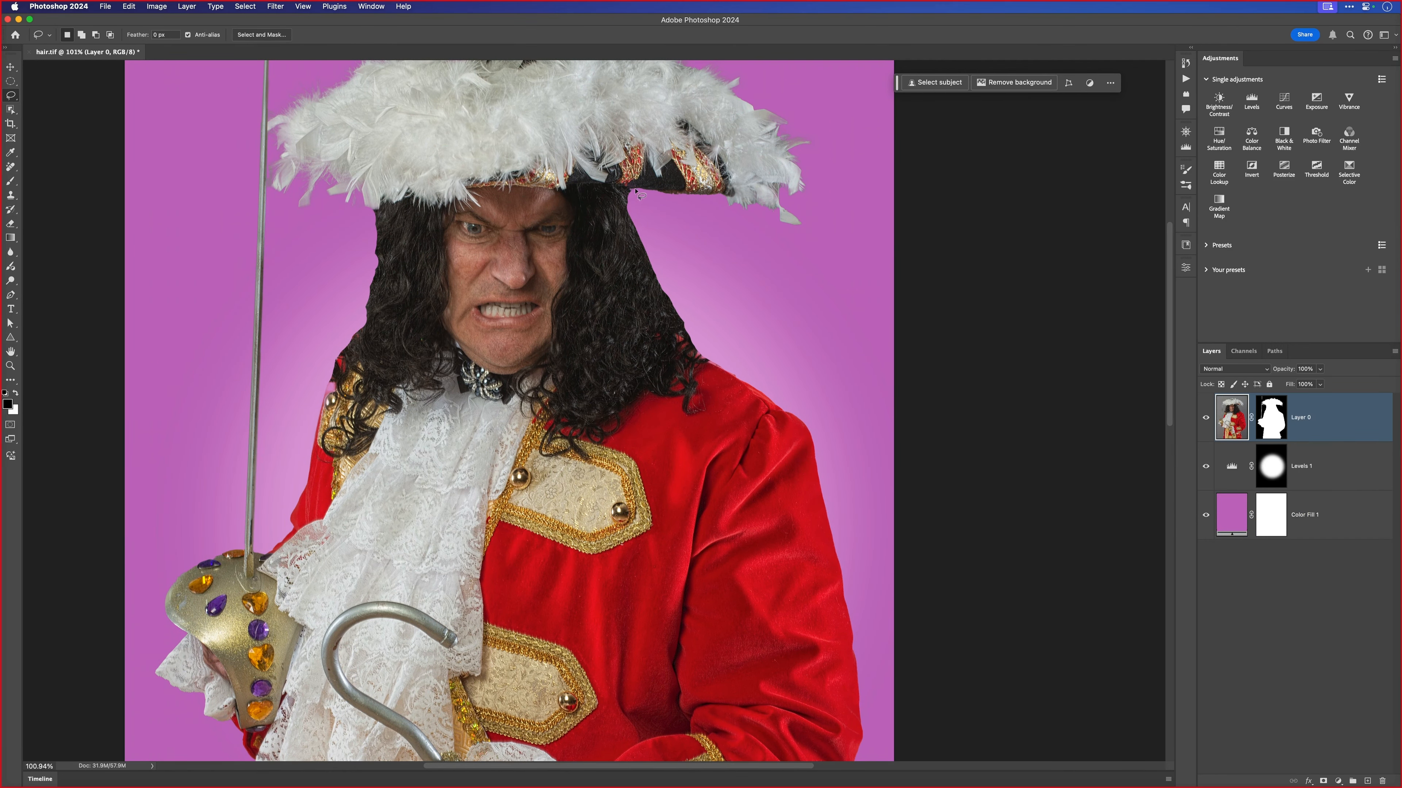
mouse_move(629, 188)
mouse_down()
mouse_move(713, 222)
mouse_move(747, 313)
mouse_up()
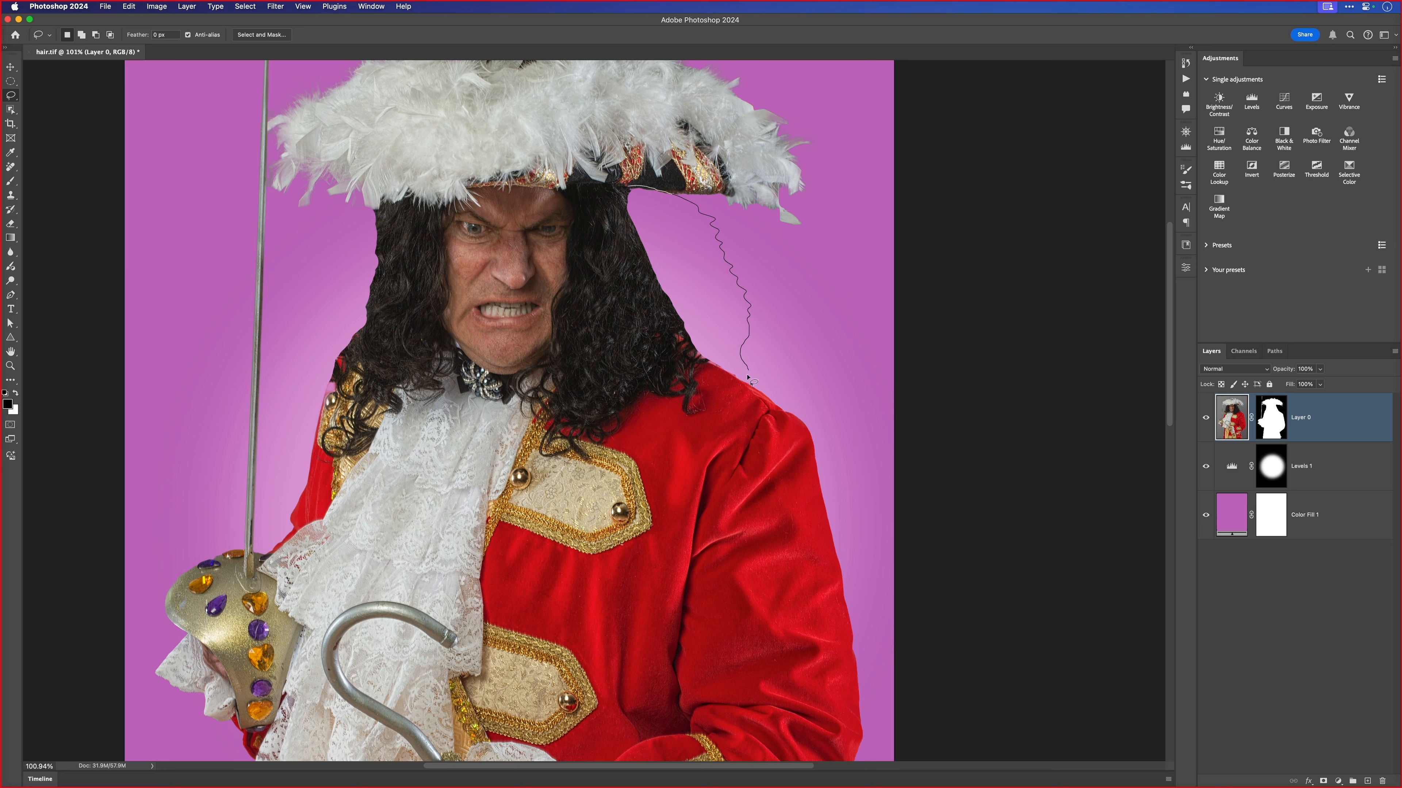
mouse_move(747, 377)
mouse_down()
mouse_move(694, 358)
mouse_move(651, 297)
mouse_move(619, 215)
mouse_move(629, 192)
mouse_up()
key(shift)
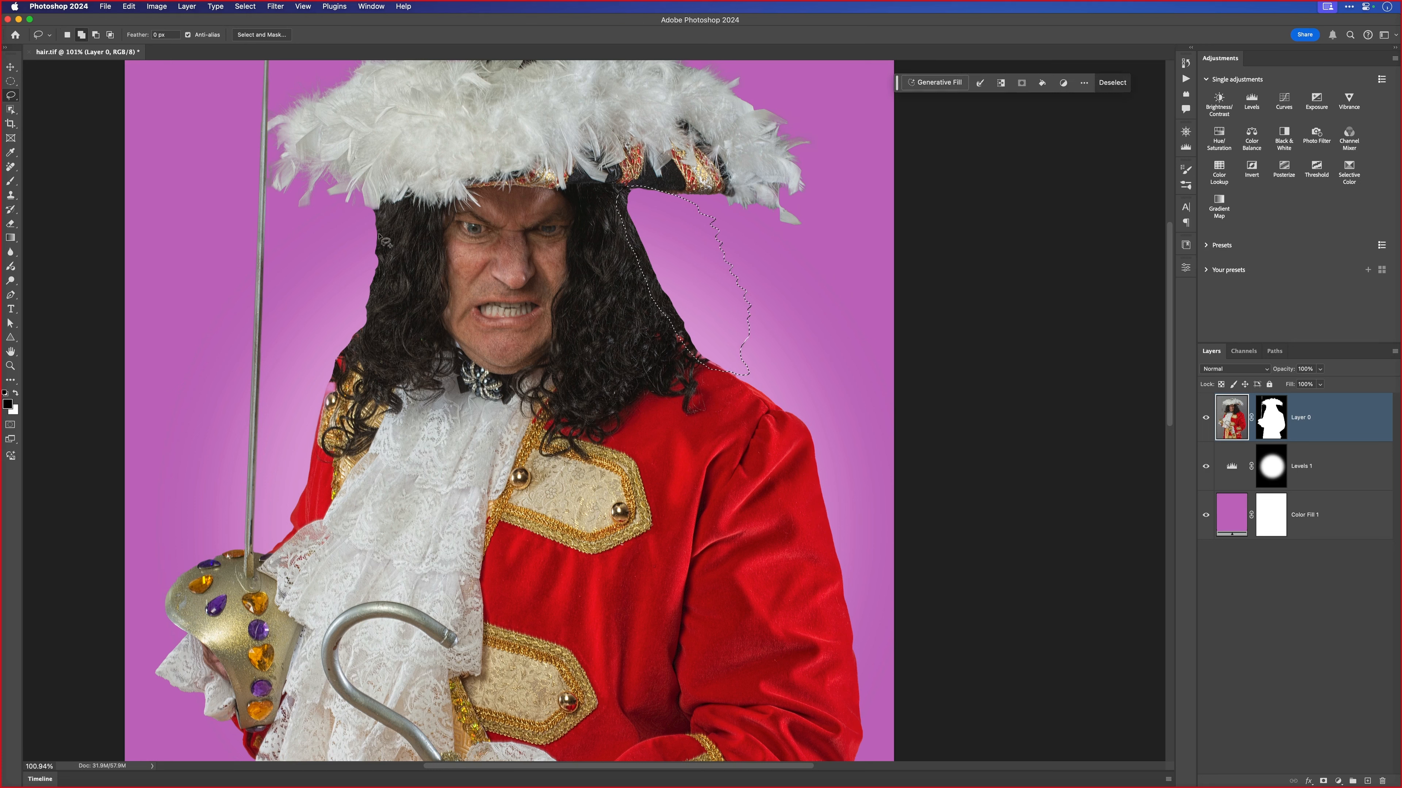
mouse_move(381, 208)
mouse_down()
mouse_move(378, 335)
mouse_move(339, 364)
mouse_move(331, 398)
mouse_move(305, 391)
mouse_move(285, 239)
mouse_move(318, 201)
mouse_move(365, 206)
mouse_up()
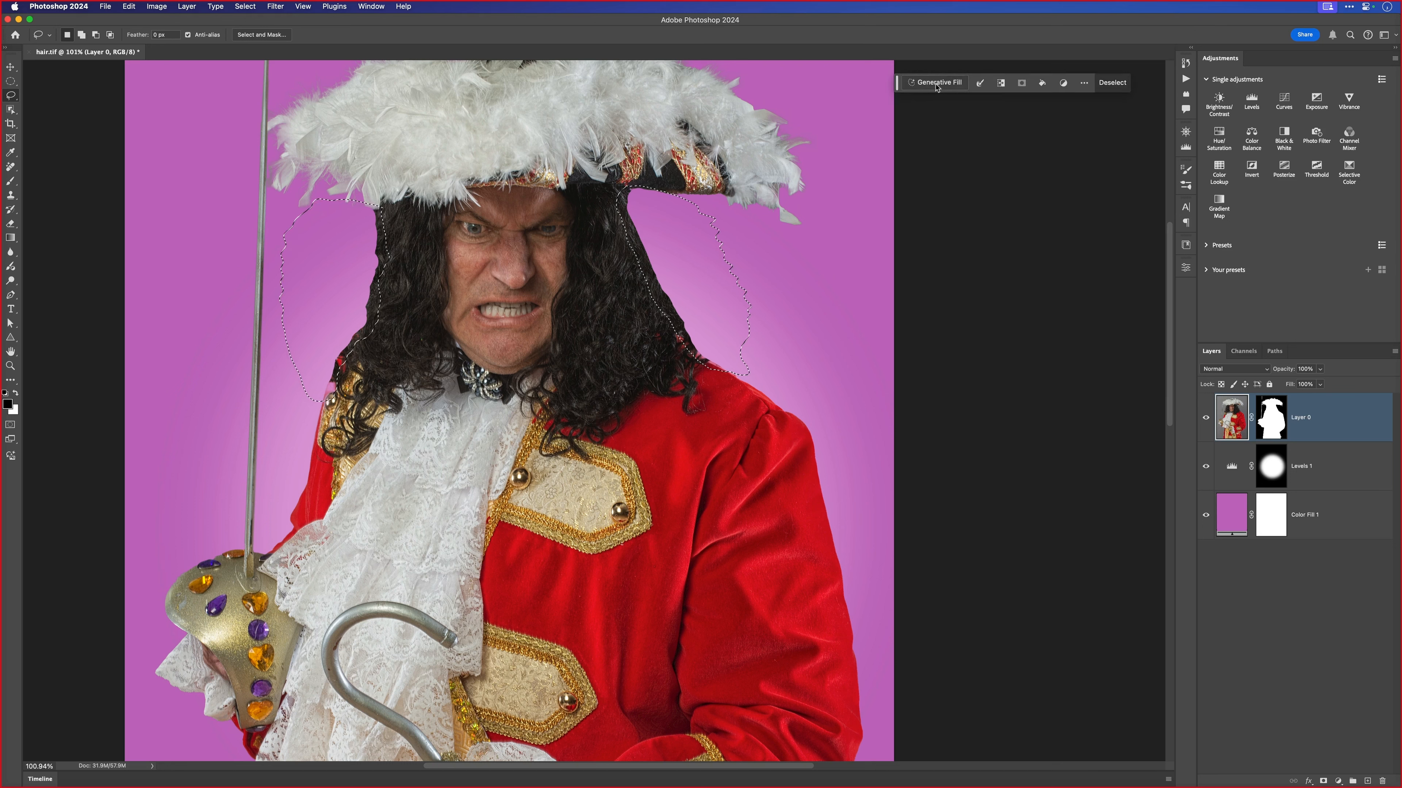
- Run Generative Fill on the selected hair edges with the prompt "long wavy hair"
drag(898, 84, 909, 99)
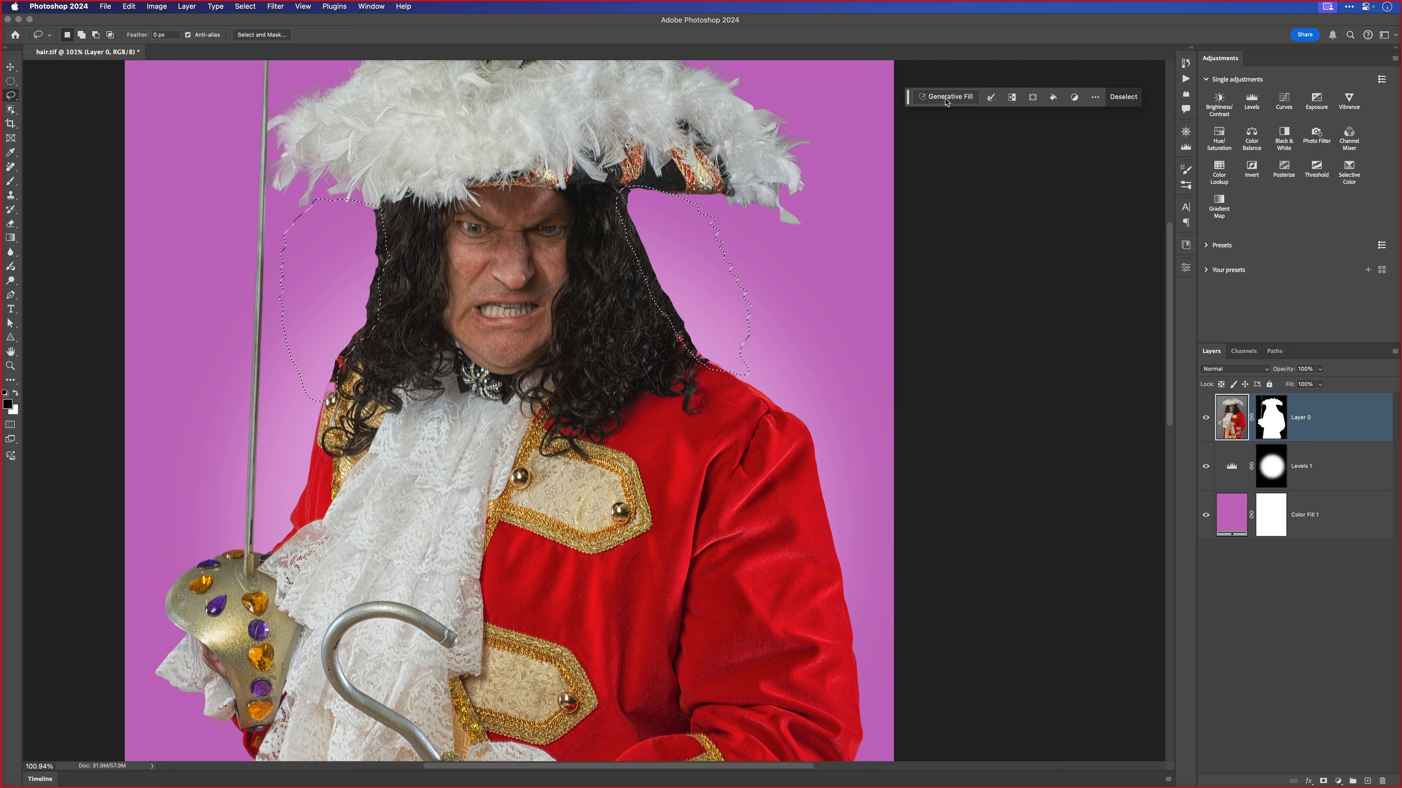
click(946, 97)
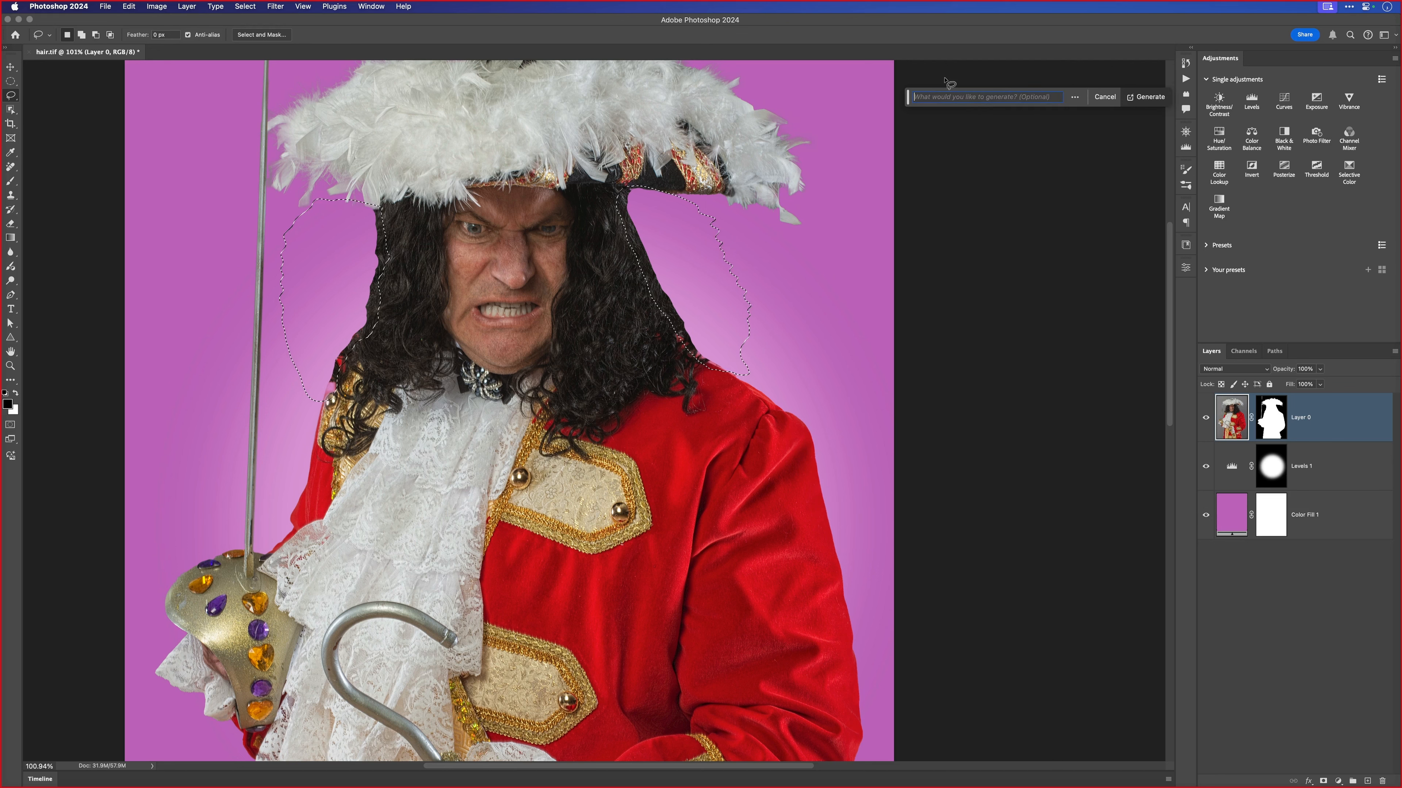
text(long wavy hair)
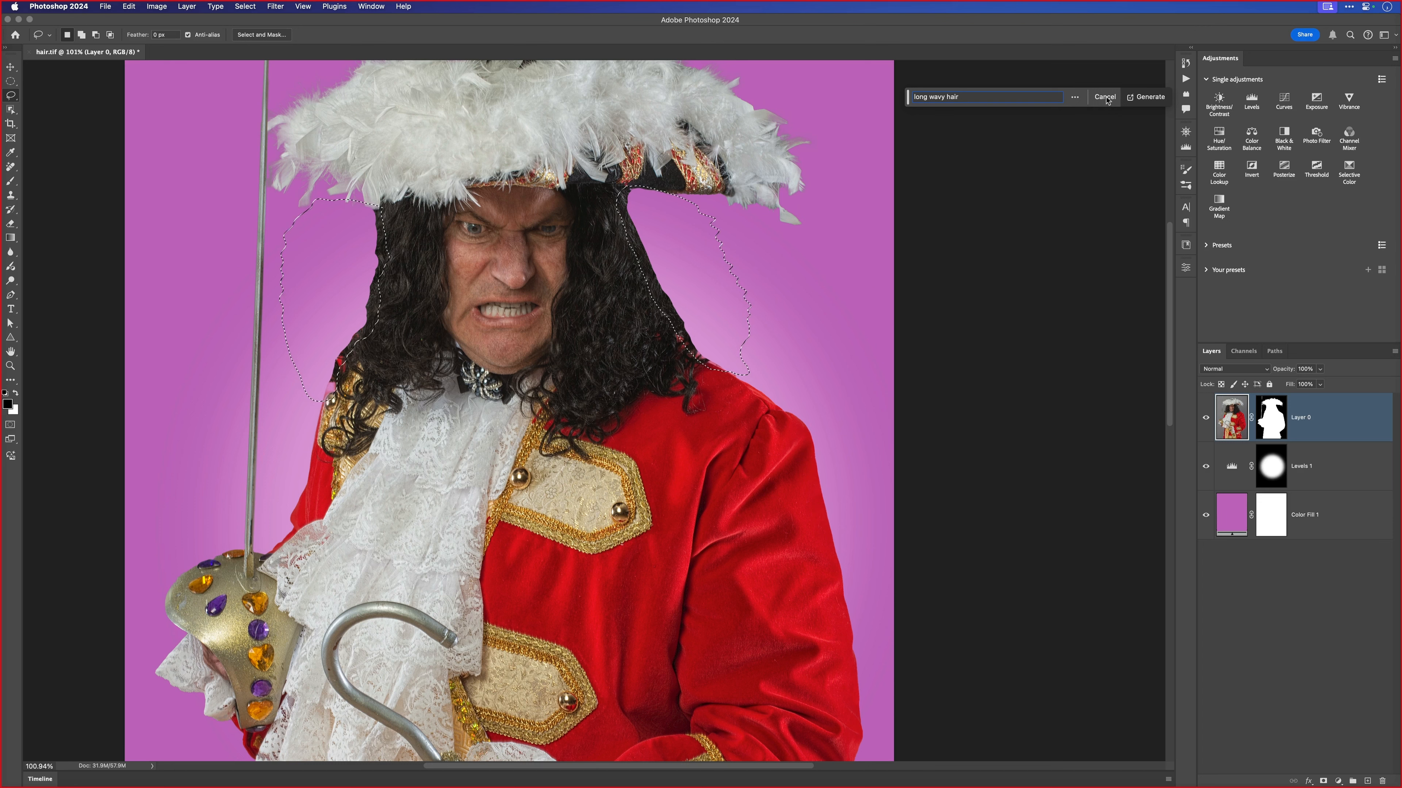
click(1141, 99)
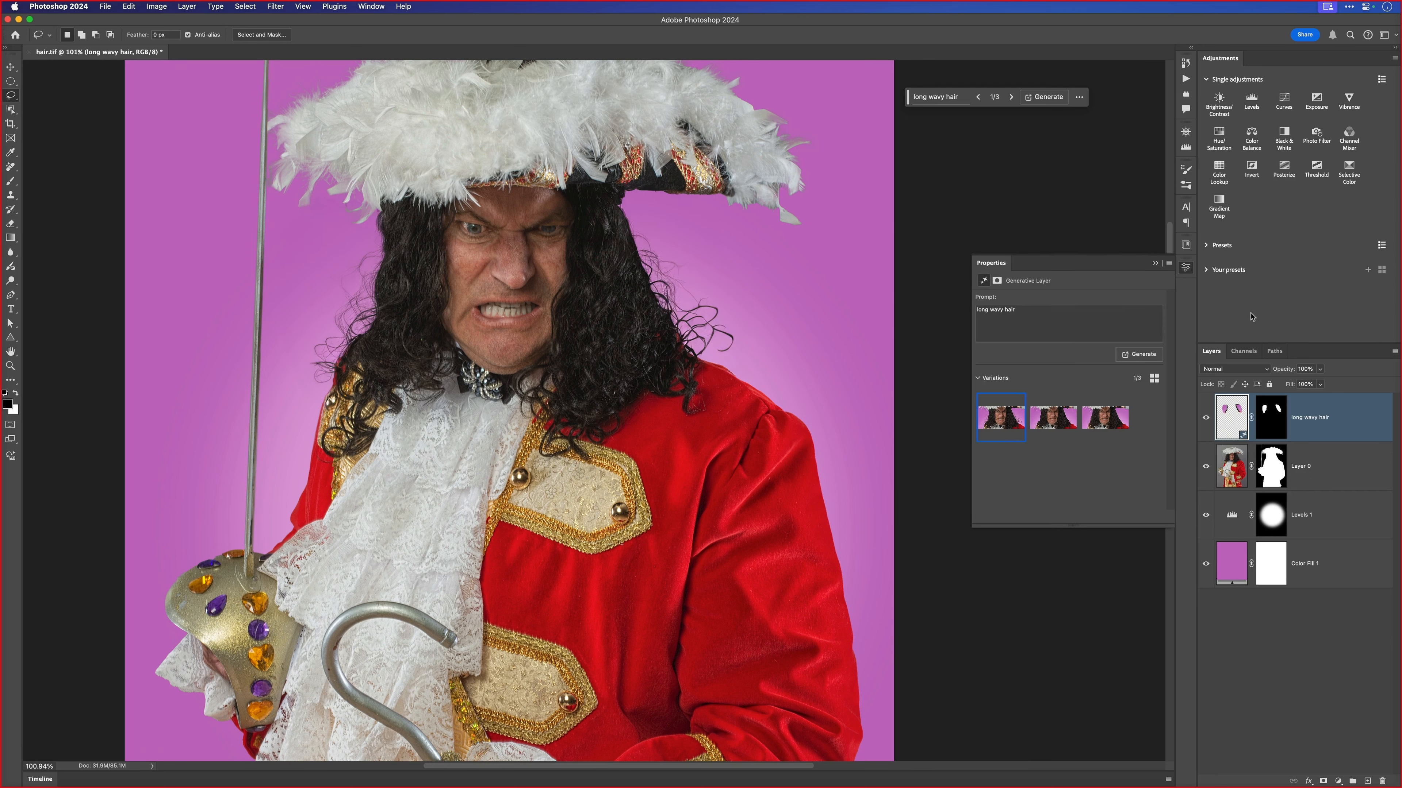
- Compare the second and third hair variations, keep the third selected and generate another set from the same prompt
click(1054, 423)
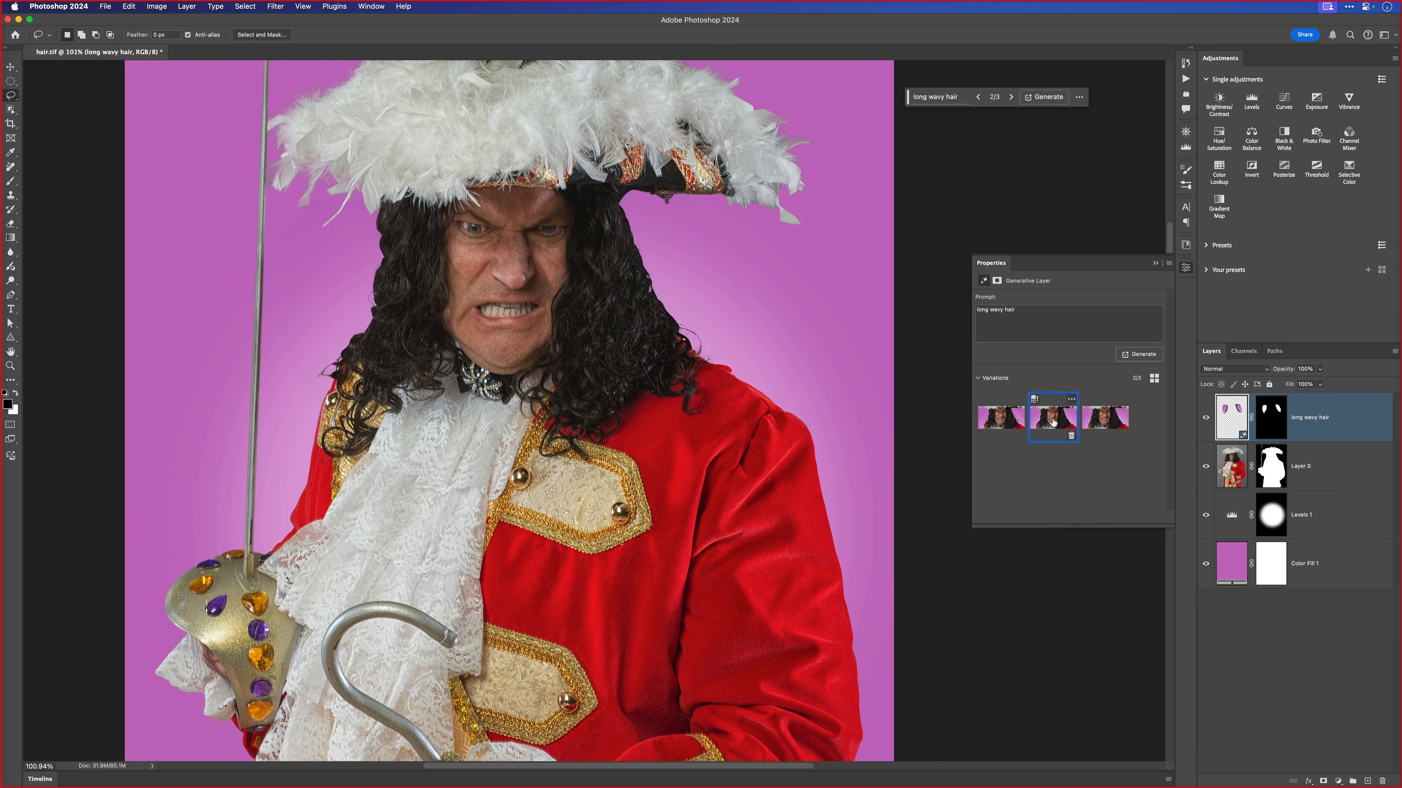
click(1102, 419)
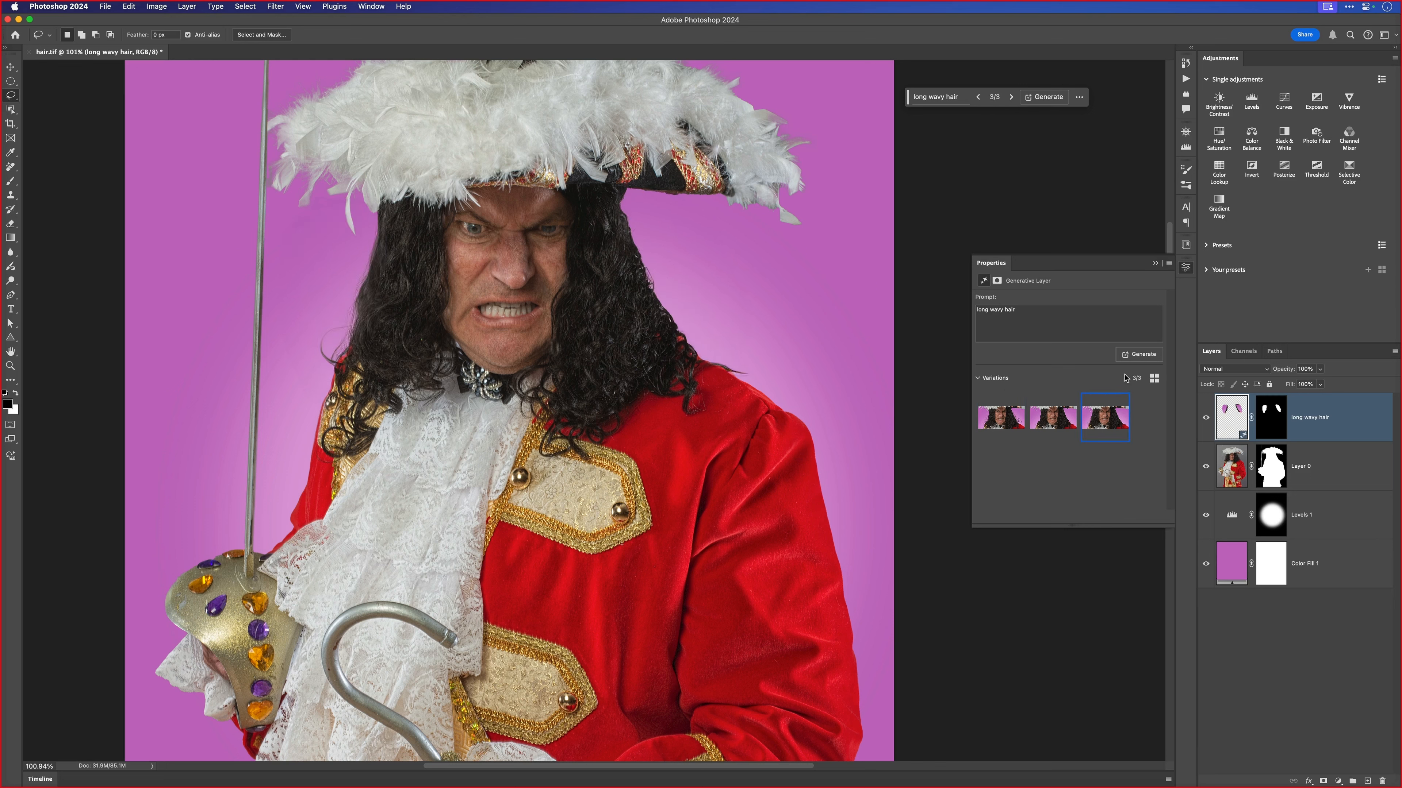
click(1142, 356)
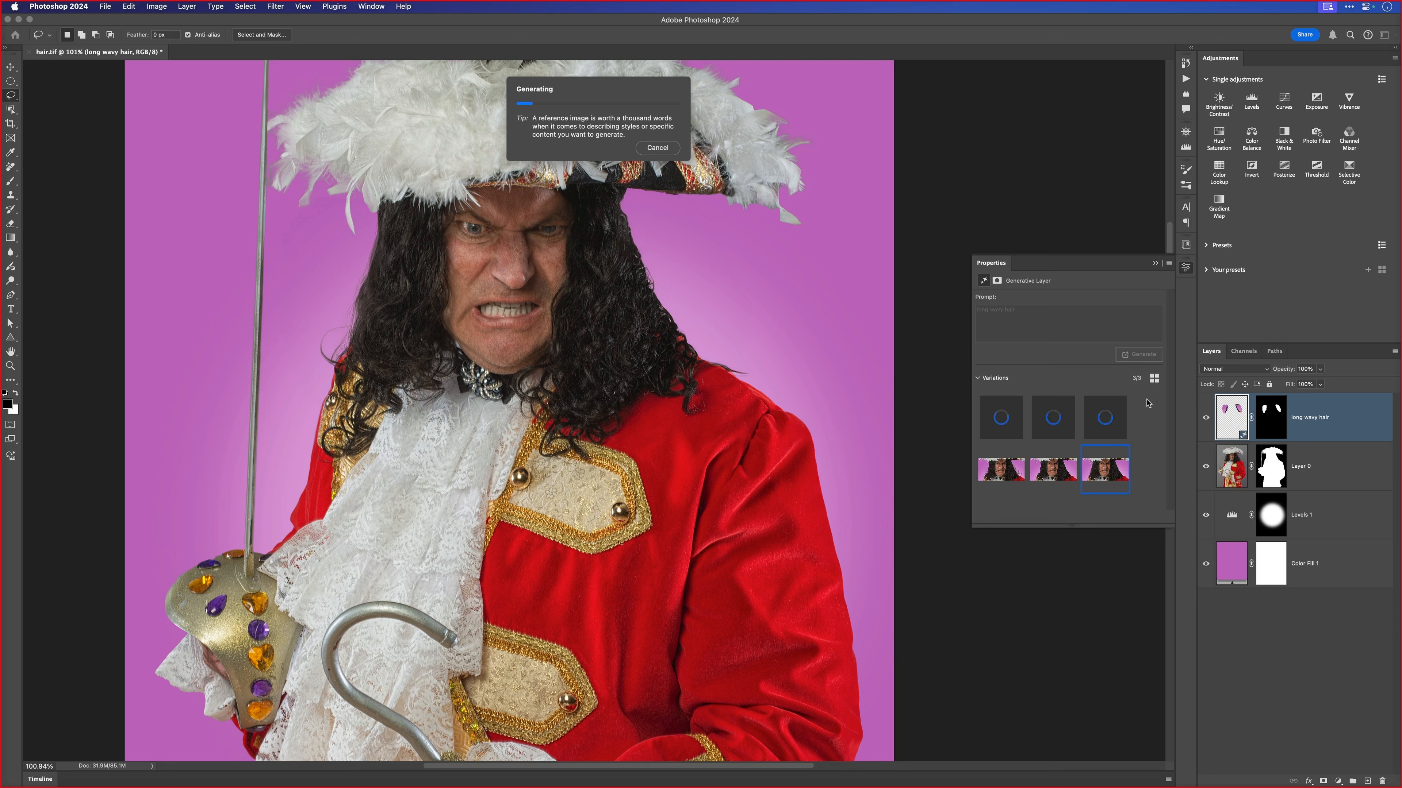